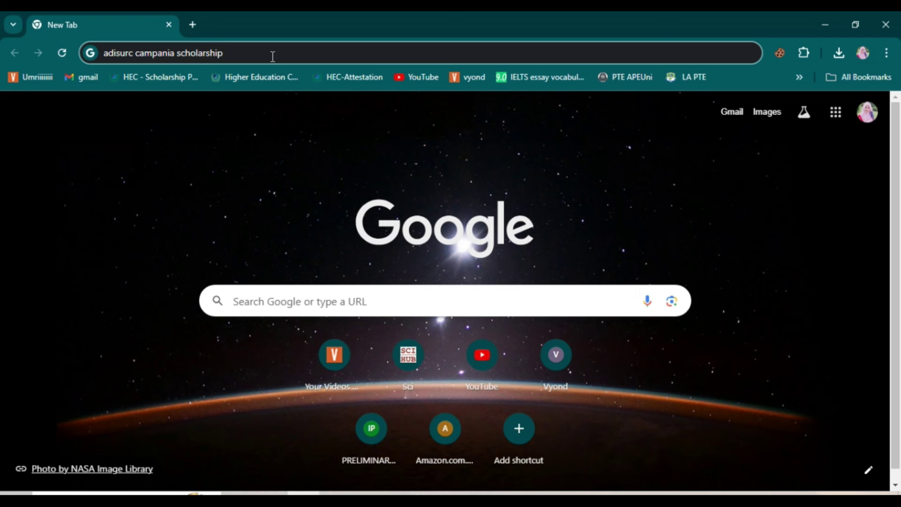
# - Search Google for 'adisurc campania scholarship'
pyautogui.press('Return')
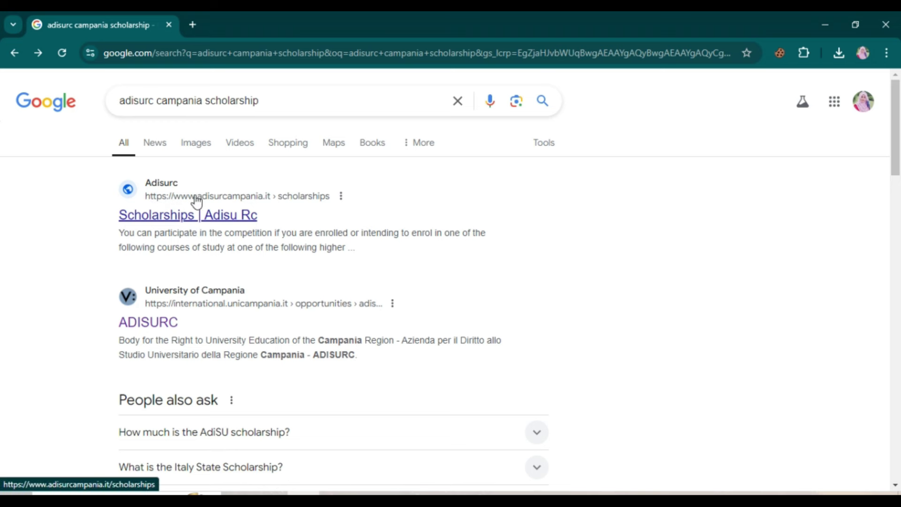
# - Open the 'Scholarships | Adisu Rc' result and accept all cookies via Cookie Settings
pyautogui.click(151, 218)
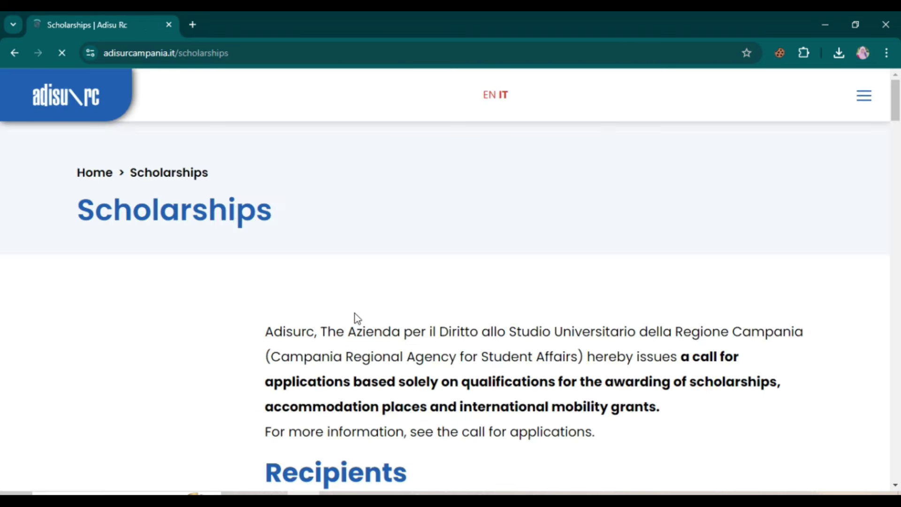
pyautogui.scroll(-1, 353, 322)
pyautogui.scroll(-1, 352, 324)
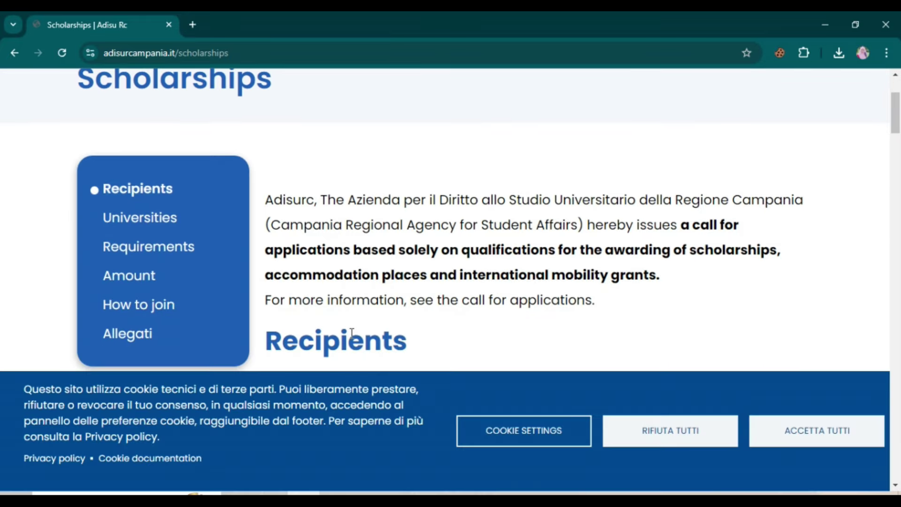
pyautogui.click(563, 447)
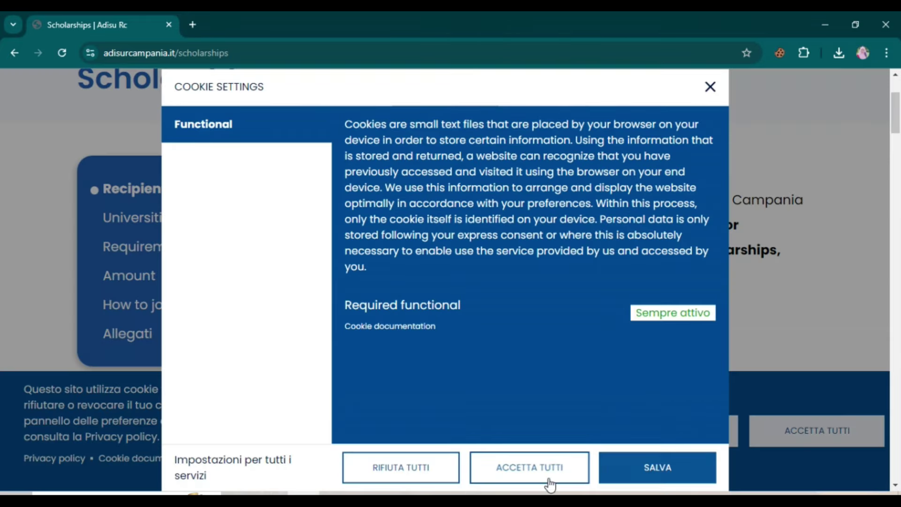
pyautogui.click(582, 478)
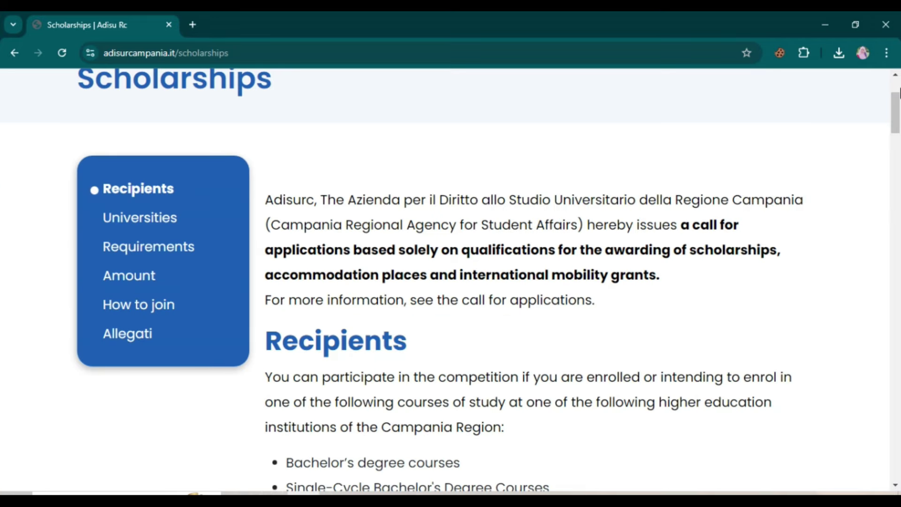
# - Highlight the call text and each eligible course type, Bachelor's through second-level academic degrees
pyautogui.moveTo(690, 227); pyautogui.dragTo(783, 270)
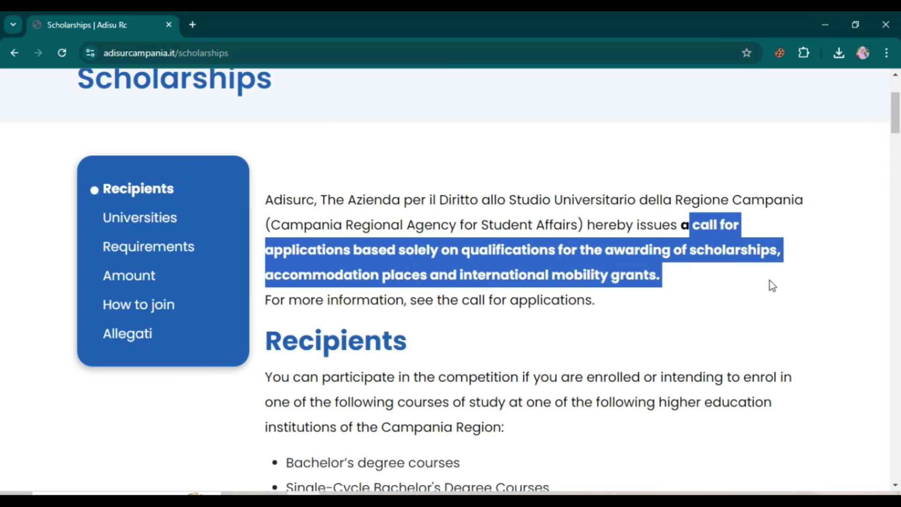
pyautogui.scroll(-3, 770, 281)
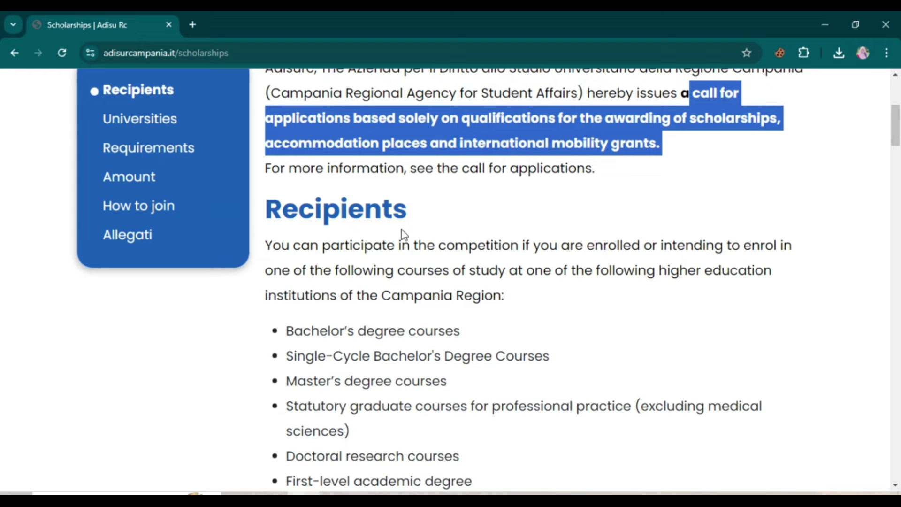
pyautogui.scroll(-3, 464, 231)
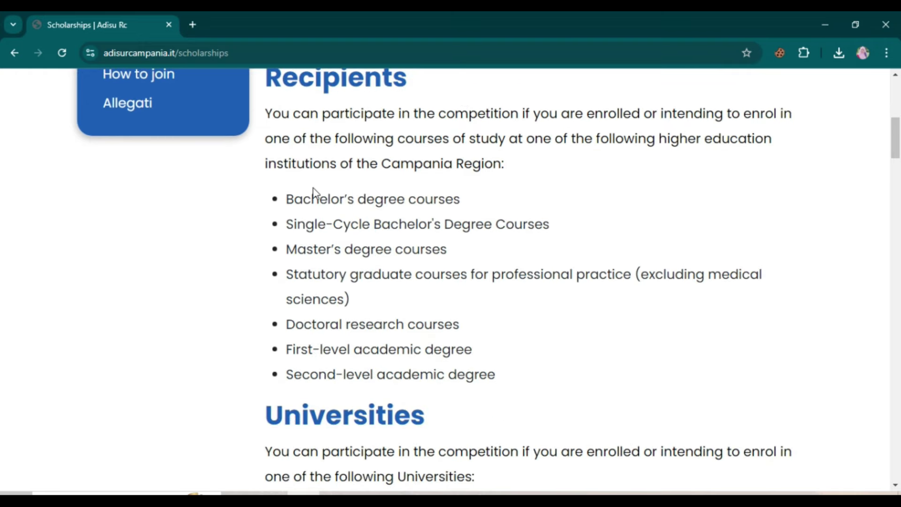
pyautogui.moveTo(290, 199); pyautogui.dragTo(460, 200)
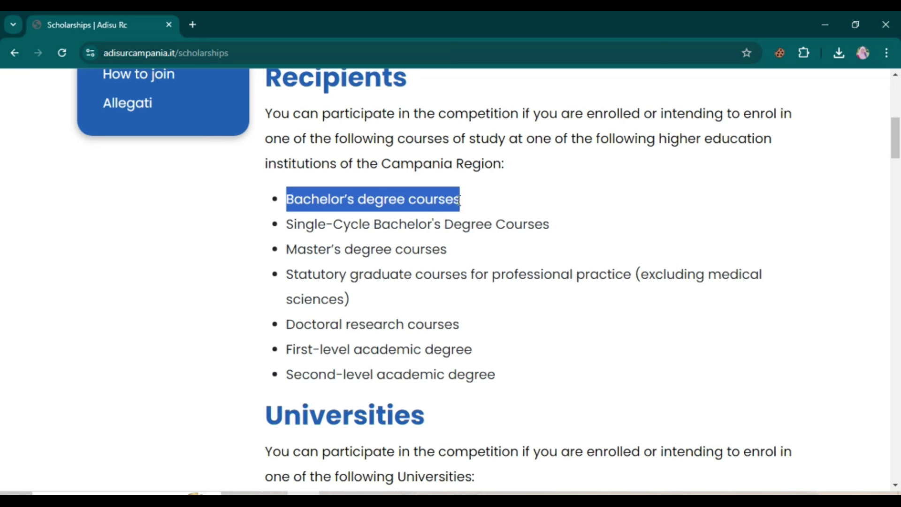
pyautogui.moveTo(286, 224); pyautogui.dragTo(562, 233)
pyautogui.moveTo(287, 250); pyautogui.dragTo(450, 250)
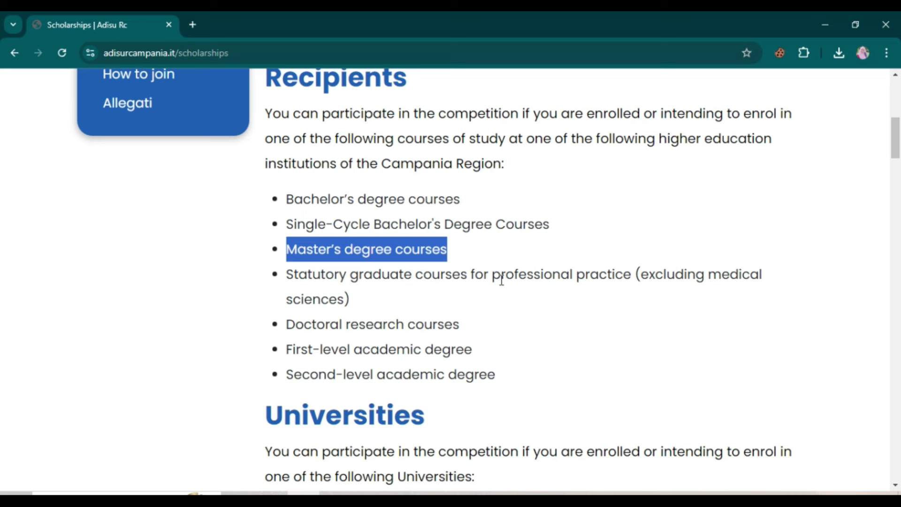
pyautogui.moveTo(286, 322); pyautogui.dragTo(457, 327)
pyautogui.moveTo(287, 348); pyautogui.dragTo(464, 351)
pyautogui.moveTo(302, 375); pyautogui.dragTo(464, 376)
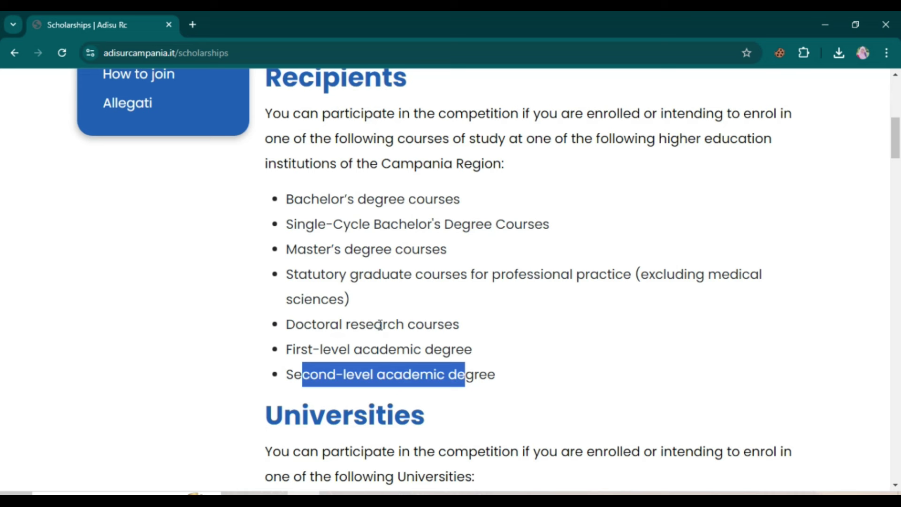
# - Highlight University of Salerno, Naples Parthenope and Campania Luigi Vanvitelli in the universities list
pyautogui.scroll(-5, 352, 248)
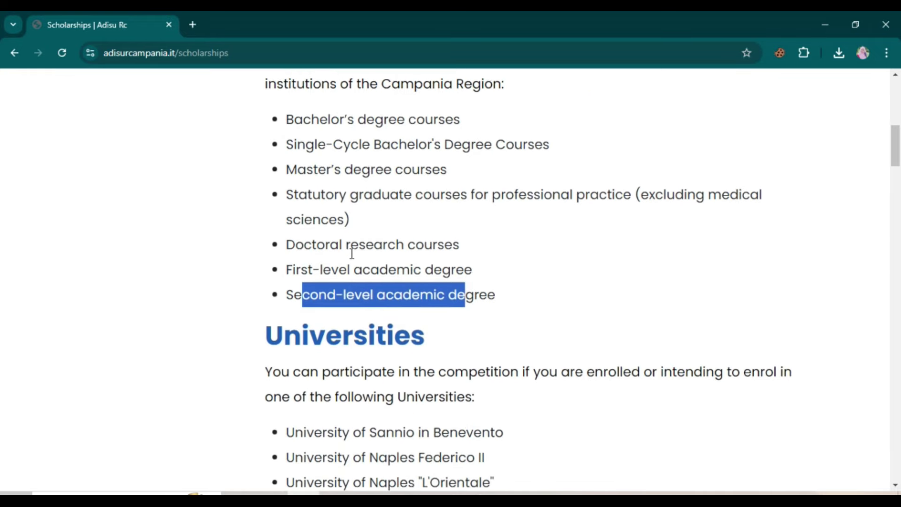
pyautogui.scroll(-1, 348, 241)
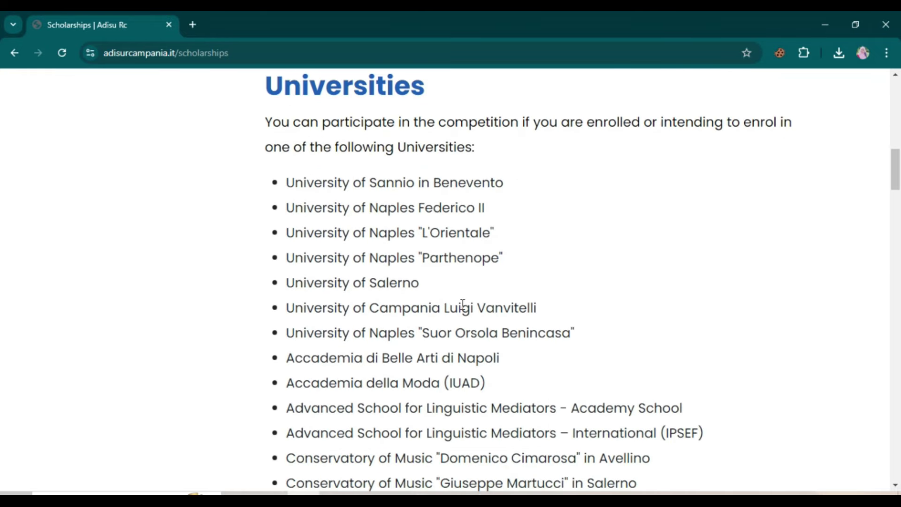
pyautogui.scroll(-1, 463, 305)
pyautogui.scroll(-1, 444, 298)
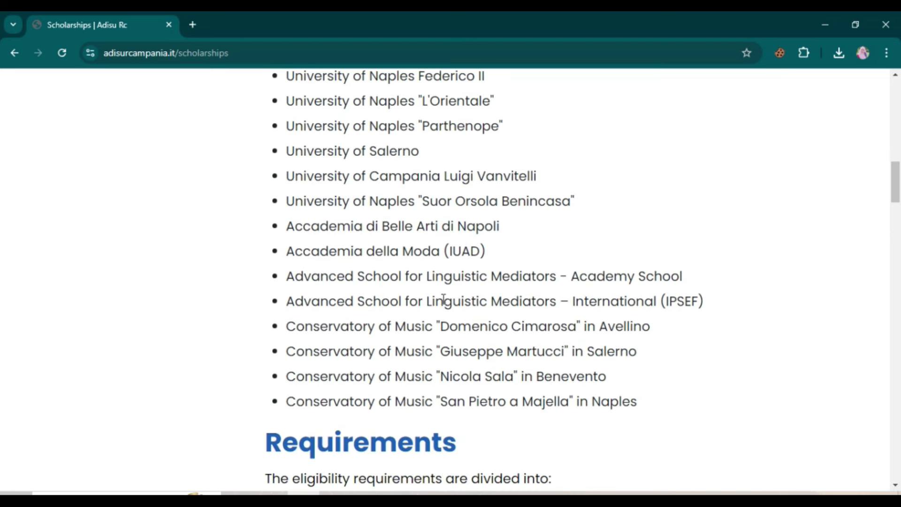
pyautogui.scroll(1, 444, 294)
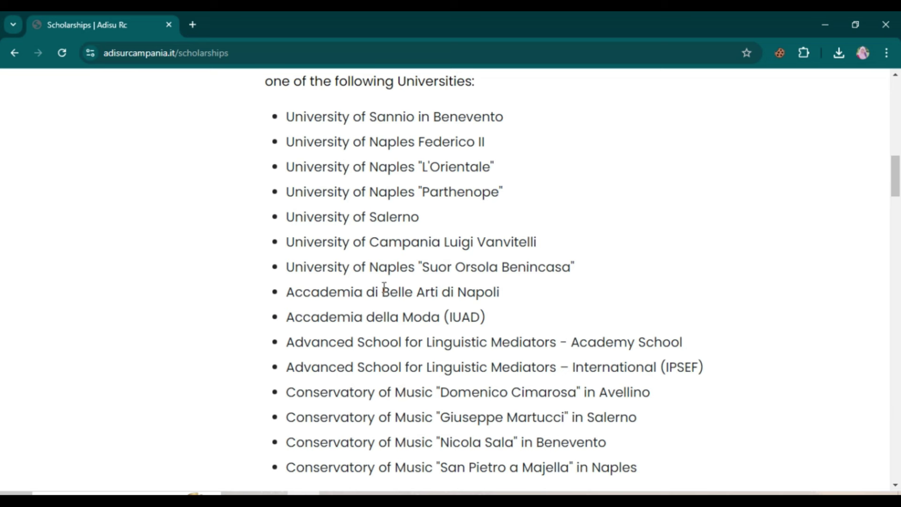
pyautogui.moveTo(287, 217); pyautogui.dragTo(420, 217)
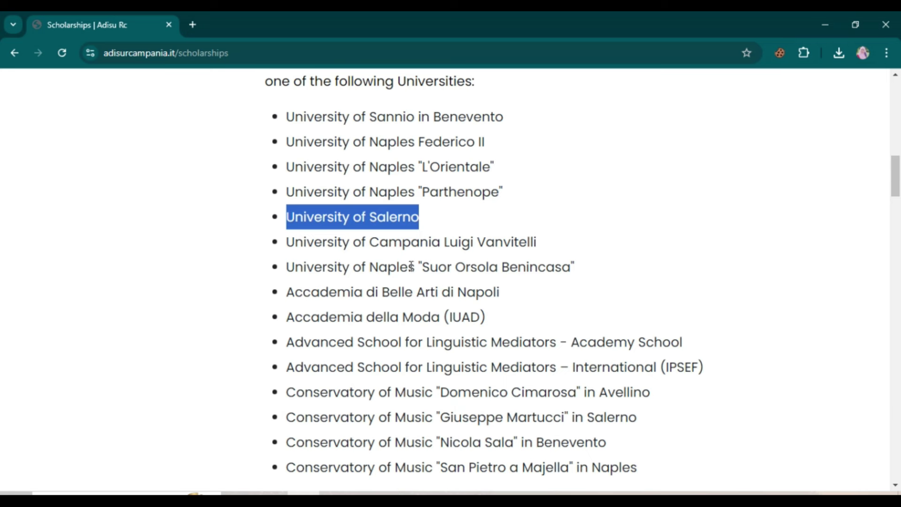
pyautogui.moveTo(323, 192); pyautogui.dragTo(449, 192)
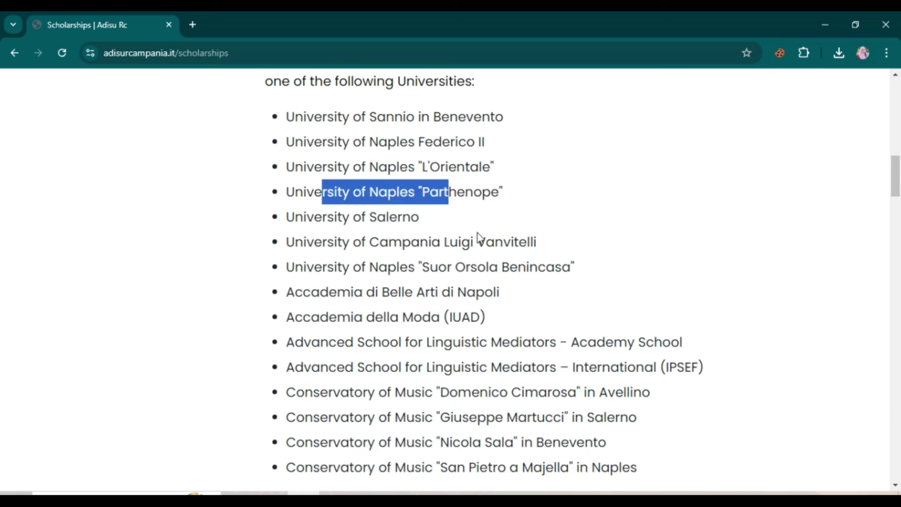
pyautogui.scroll(-1, 478, 237)
pyautogui.moveTo(287, 176); pyautogui.dragTo(427, 176)
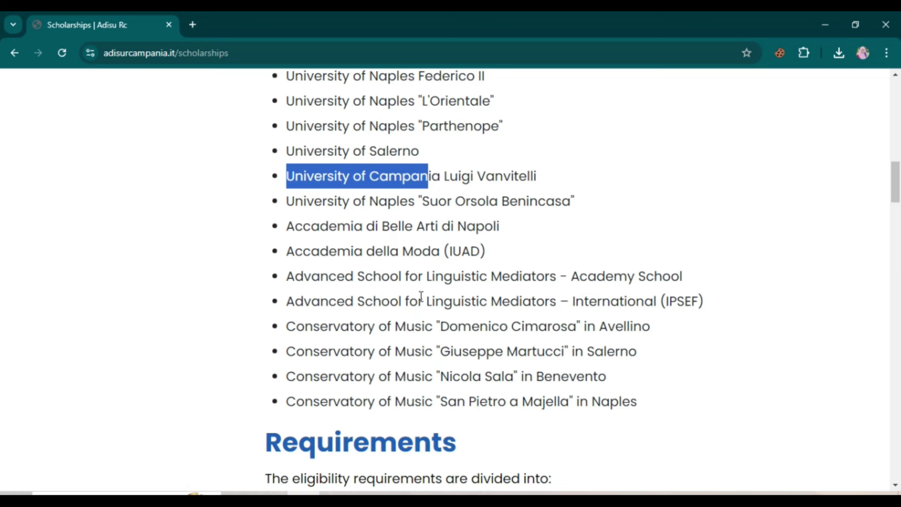
# - Highlight the requirements introduction, merit and economic condition points, and the ISEEUP document
pyautogui.scroll(-7, 413, 303)
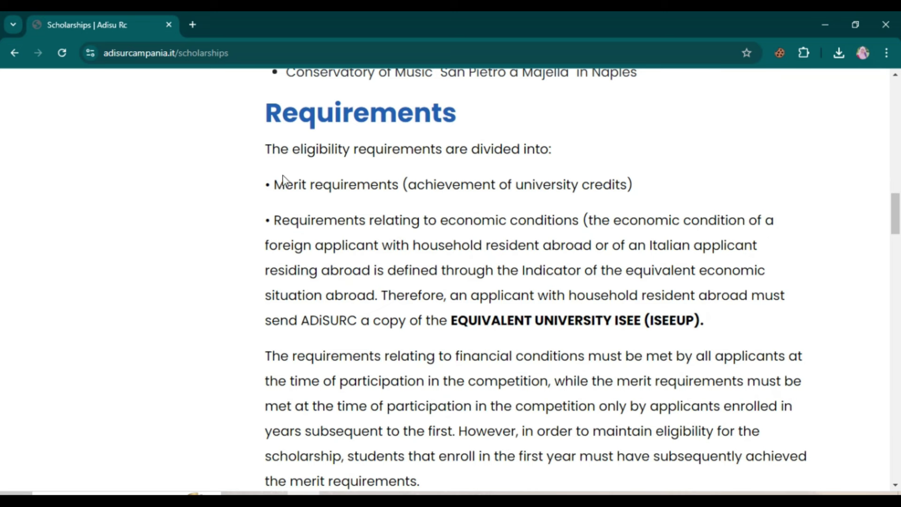
pyautogui.moveTo(265, 149); pyautogui.dragTo(538, 150)
pyautogui.moveTo(274, 185); pyautogui.dragTo(389, 188)
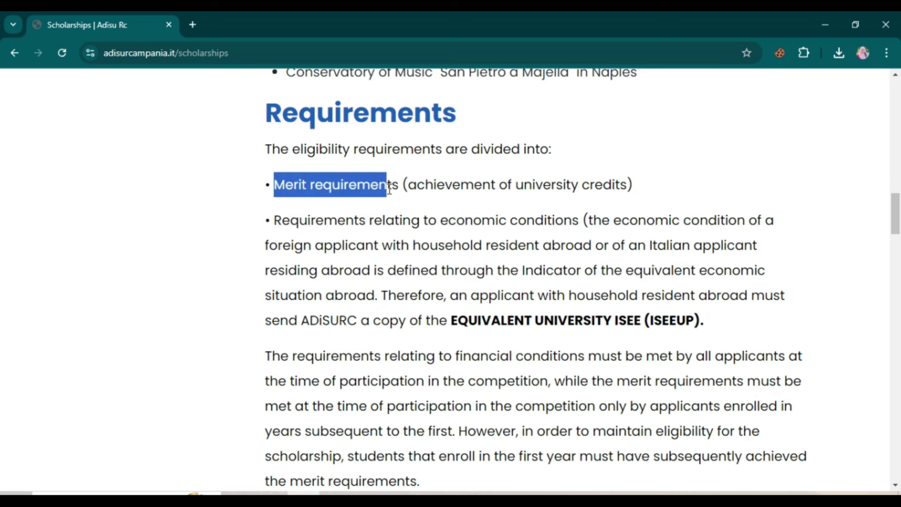
pyautogui.moveTo(271, 220); pyautogui.dragTo(581, 220)
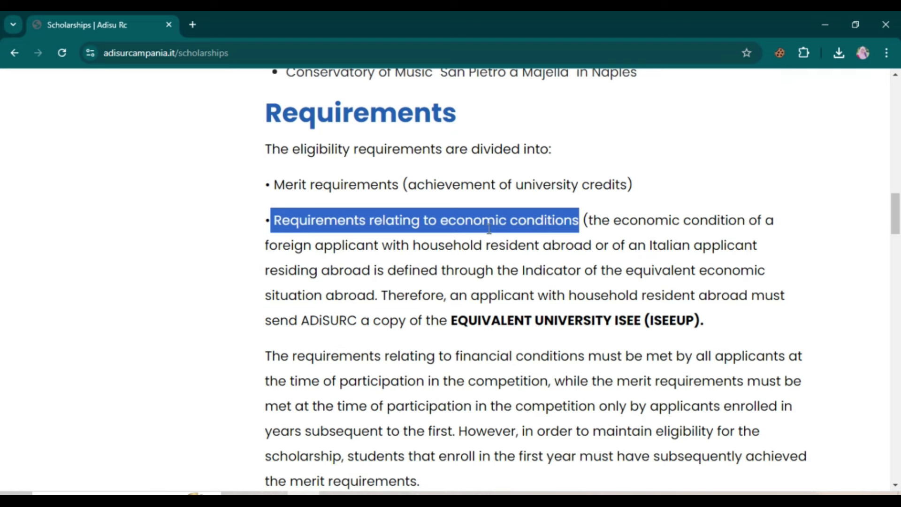
pyautogui.scroll(-1, 541, 275)
pyautogui.moveTo(453, 256); pyautogui.dragTo(637, 255)
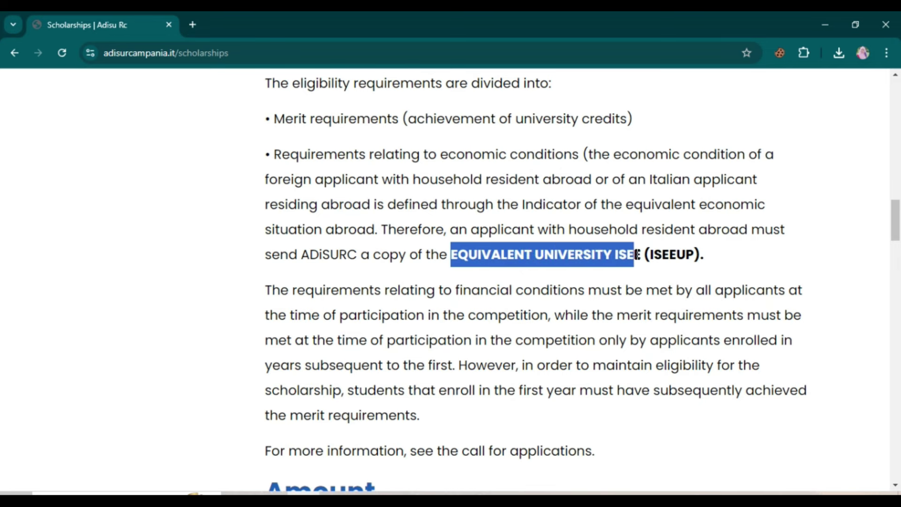
# - Highlight the financial conditions sentence and when merit requirements apply, then continue to How to join
pyautogui.scroll(-2, 620, 260)
pyautogui.moveTo(266, 158); pyautogui.dragTo(396, 169)
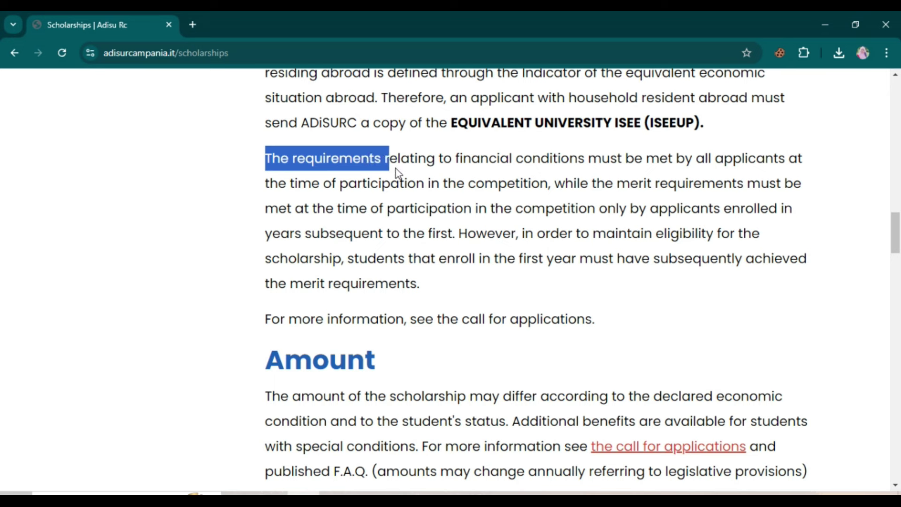
pyautogui.moveTo(509, 170); pyautogui.dragTo(779, 205)
pyautogui.click(557, 181)
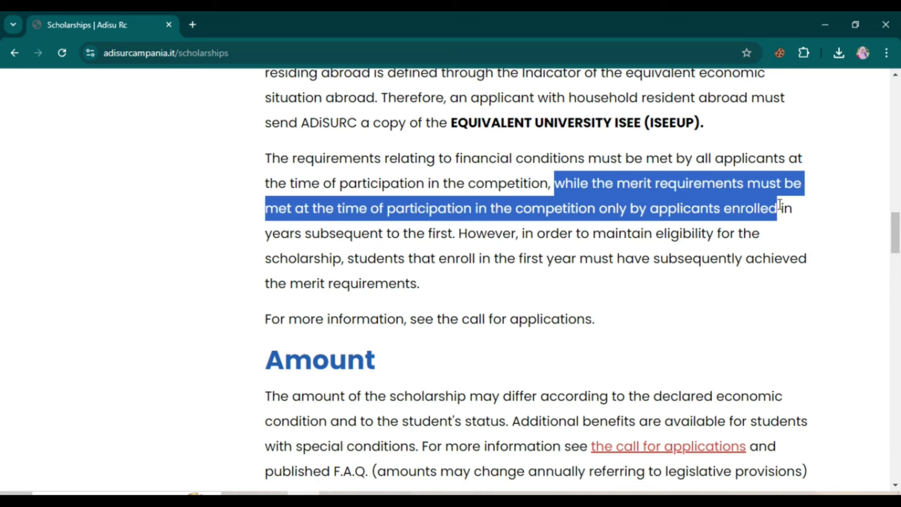
pyautogui.moveTo(783, 205); pyautogui.dragTo(425, 246)
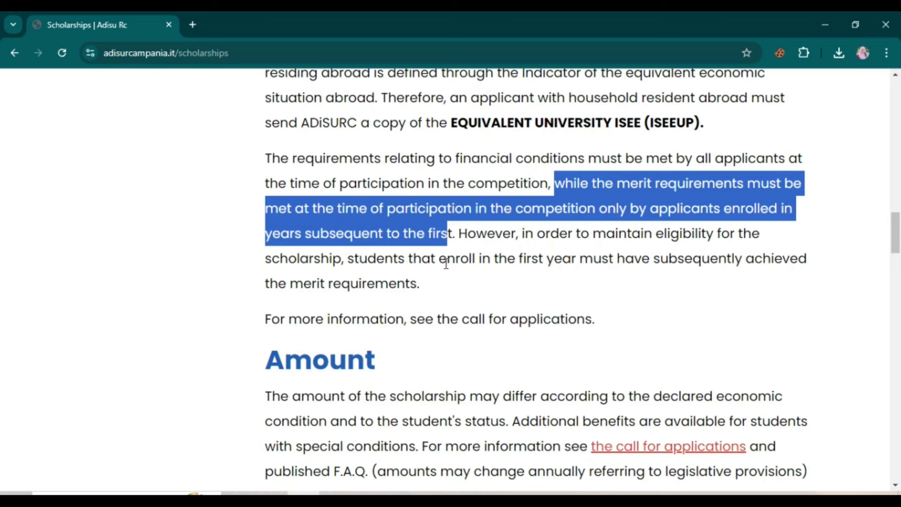
pyautogui.scroll(-4, 444, 257)
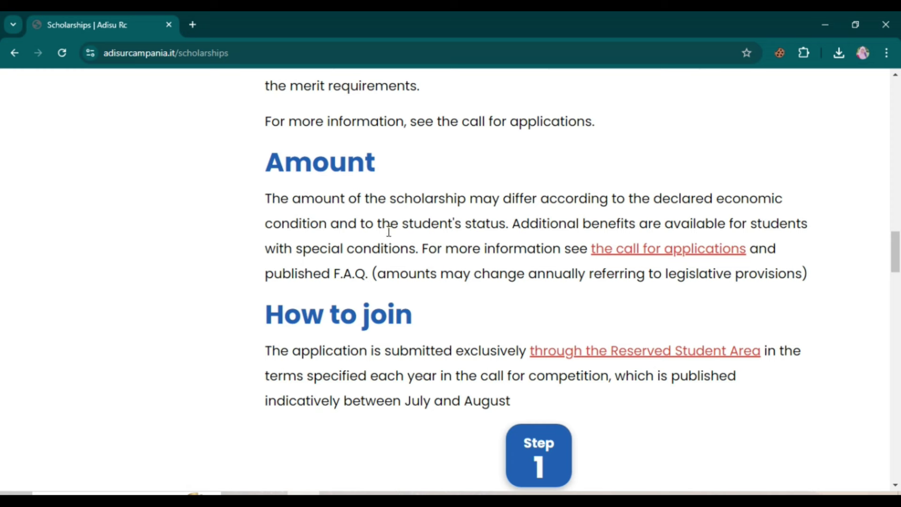
# - Highlight the how-to-apply sentence and the Step 1 instruction
pyautogui.scroll(-3, 391, 241)
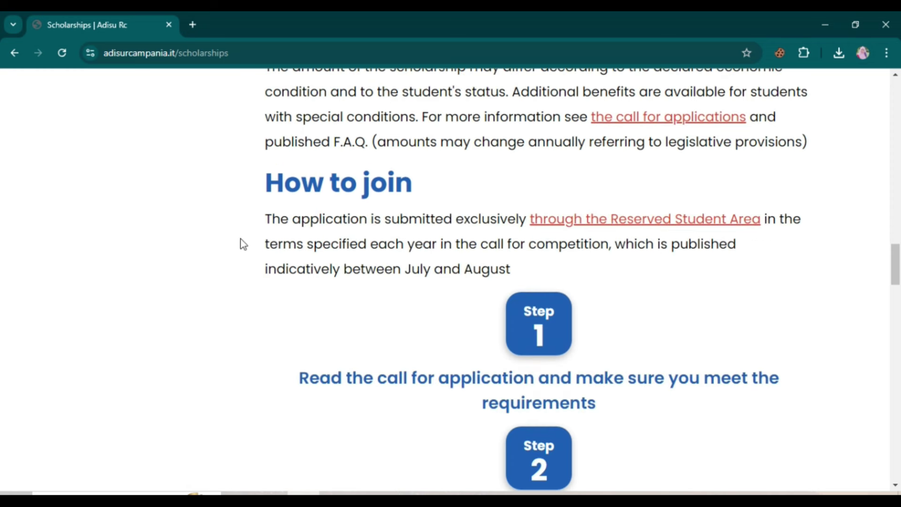
pyautogui.moveTo(259, 221); pyautogui.dragTo(743, 214)
pyautogui.click(776, 259)
pyautogui.scroll(-3, 756, 255)
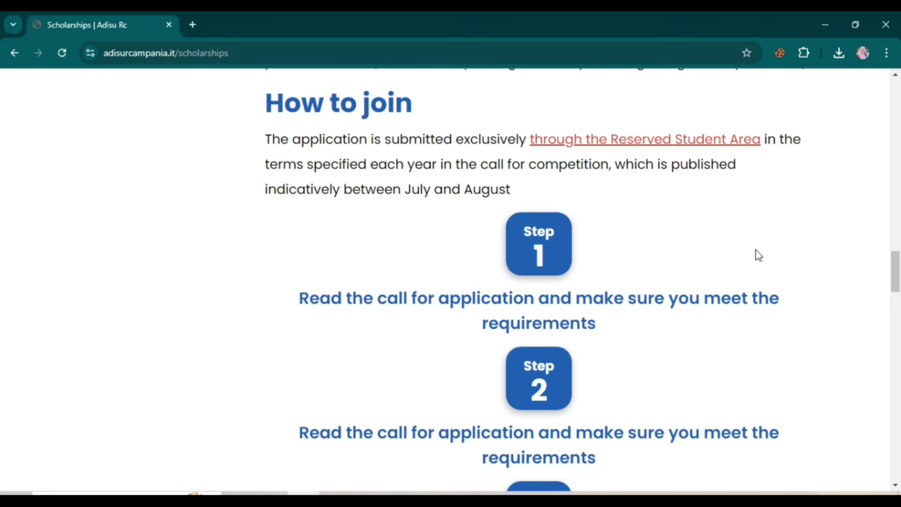
pyautogui.scroll(-2, 744, 252)
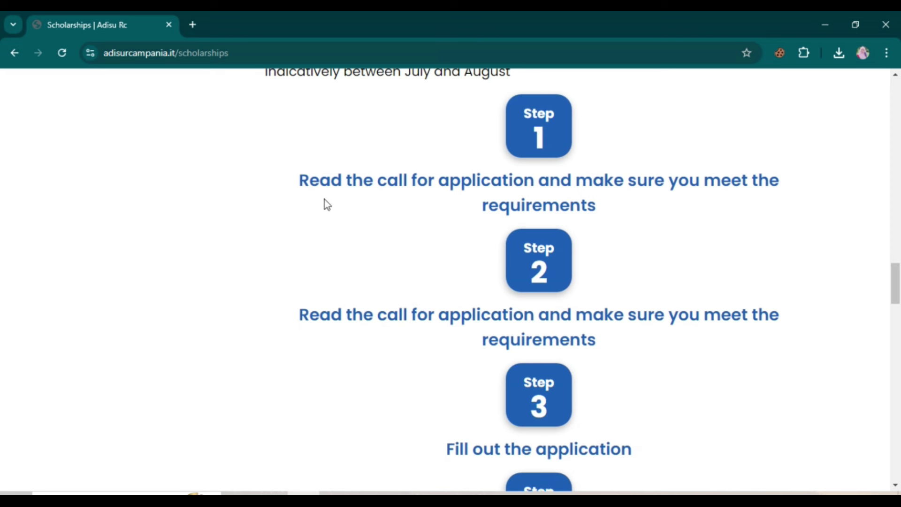
pyautogui.moveTo(299, 180); pyautogui.dragTo(709, 208)
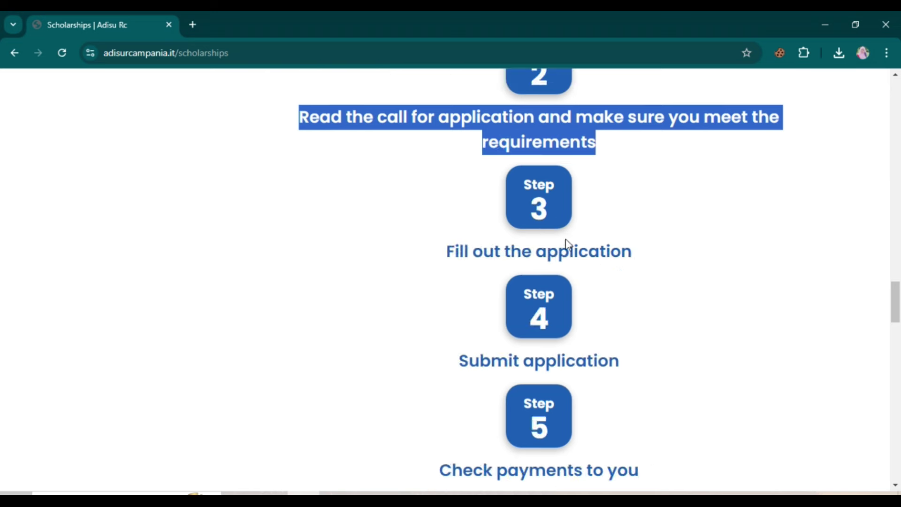
# - Highlight the 'Fill out the application' and 'Check payments to you' steps, then review the attached files
pyautogui.scroll(4, 561, 269)
pyautogui.scroll(-3, 549, 255)
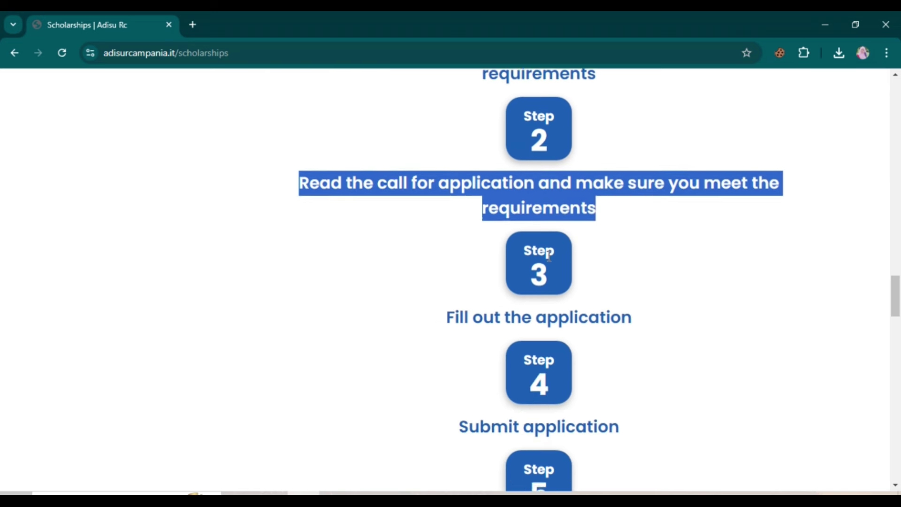
pyautogui.scroll(-1, 548, 255)
pyautogui.moveTo(445, 255); pyautogui.dragTo(631, 254)
pyautogui.scroll(-2, 573, 266)
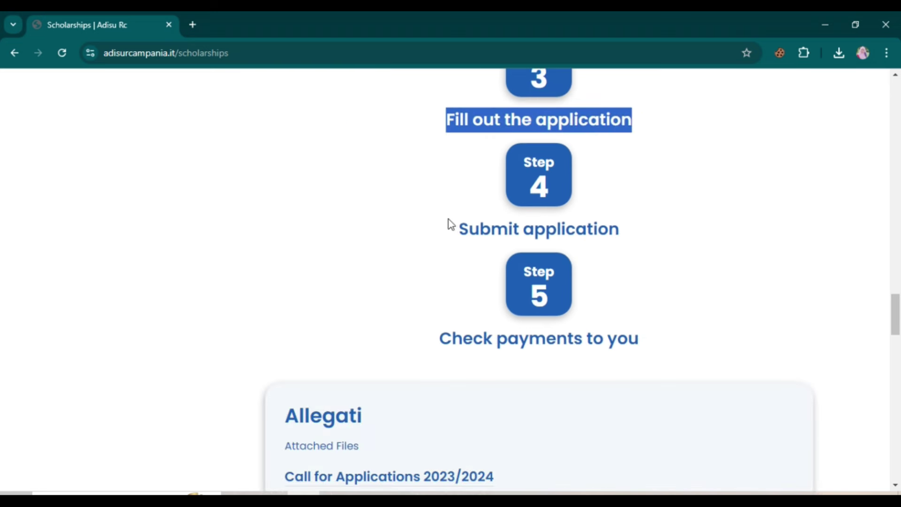
pyautogui.moveTo(451, 226); pyautogui.dragTo(663, 240)
pyautogui.moveTo(430, 346); pyautogui.dragTo(617, 342)
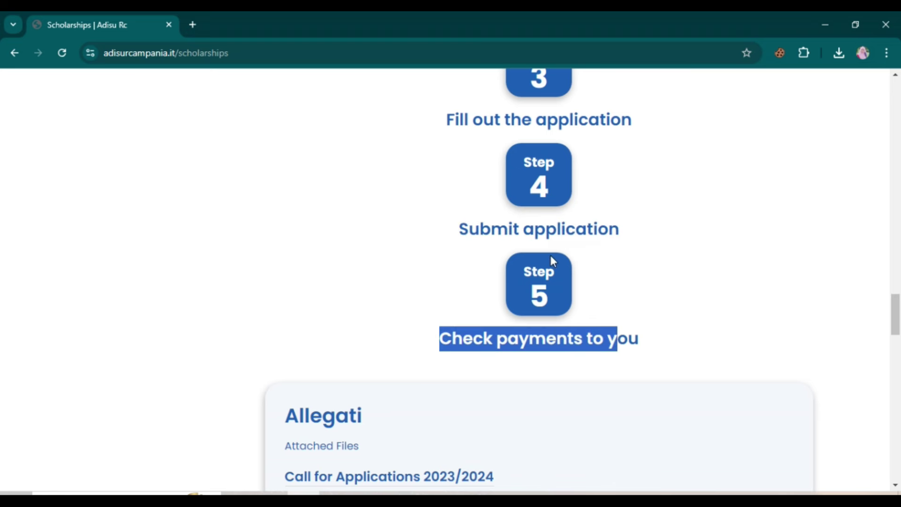
pyautogui.scroll(-5, 551, 257)
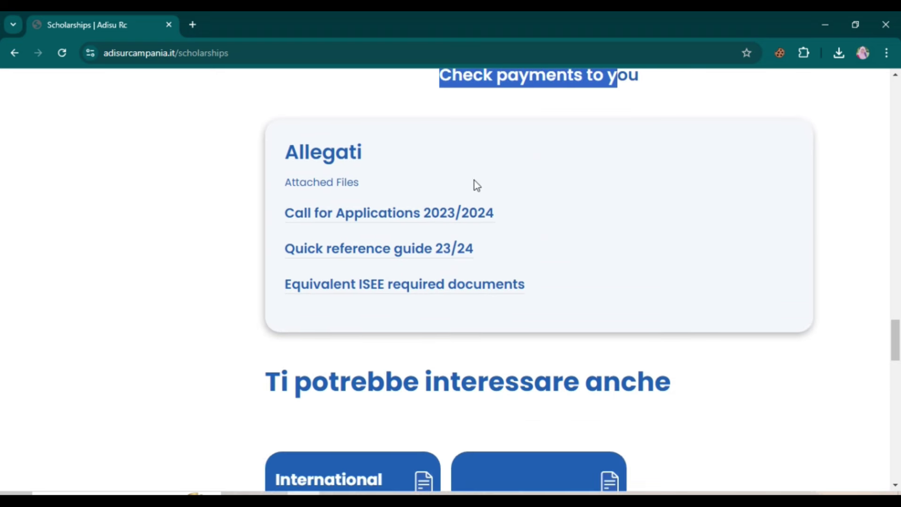
pyautogui.scroll(-1, 471, 202)
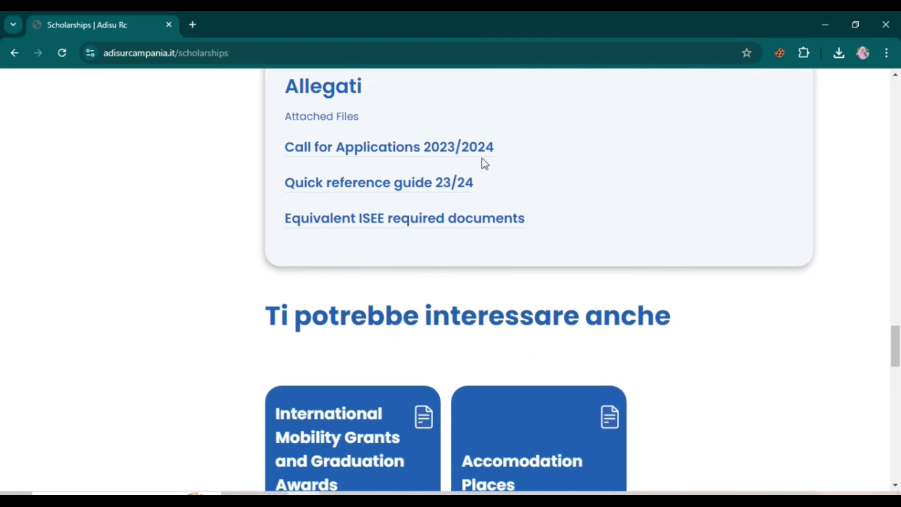
pyautogui.scroll(-3, 486, 165)
pyautogui.scroll(3, 484, 163)
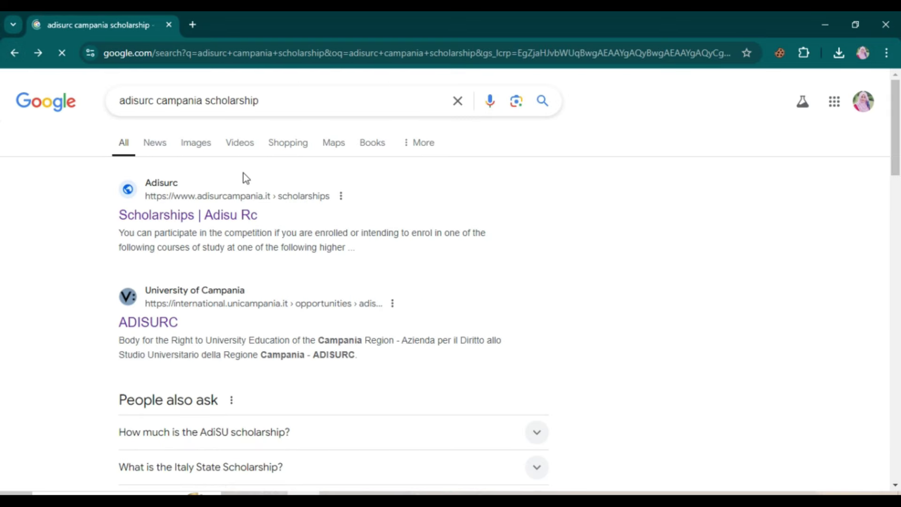
# - Open the 'Homepage | Adisu Rc' result and scroll down to the Latest news section
pyautogui.scroll(-5, 256, 237)
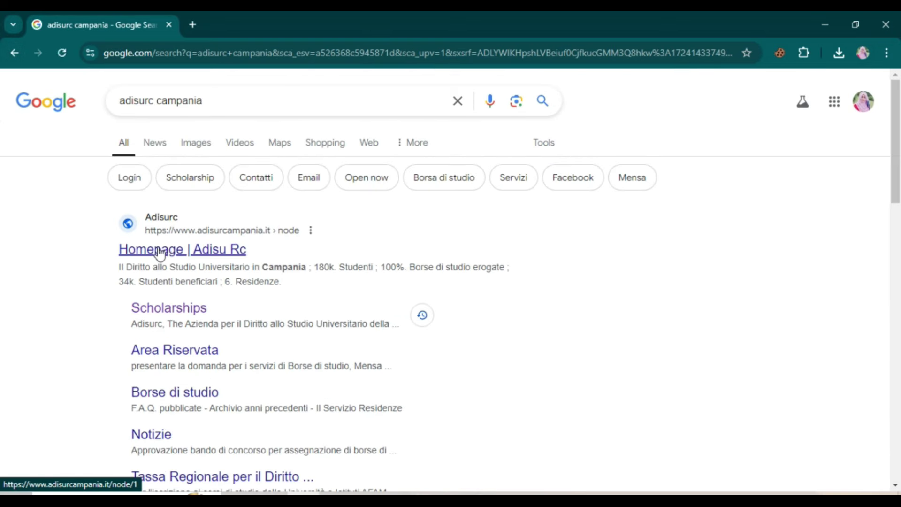
pyautogui.click(167, 256)
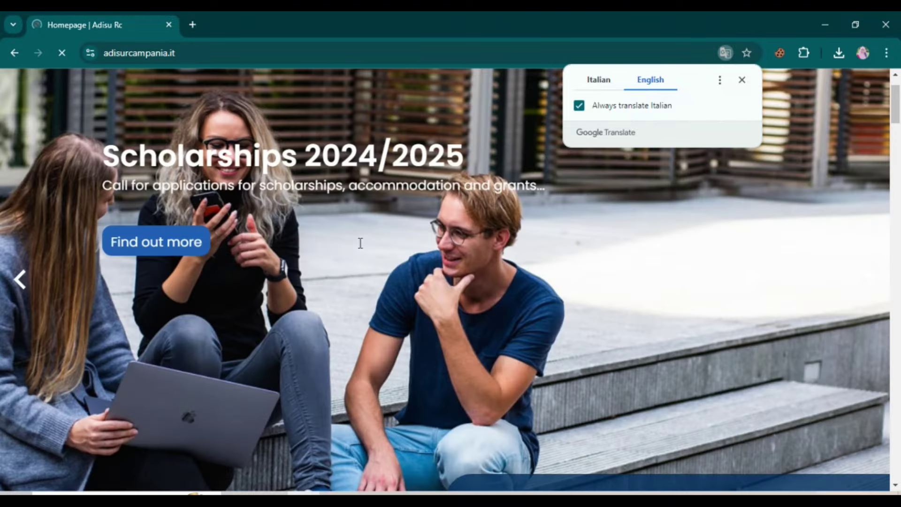
pyautogui.scroll(-8, 360, 246)
pyautogui.scroll(-15, 359, 247)
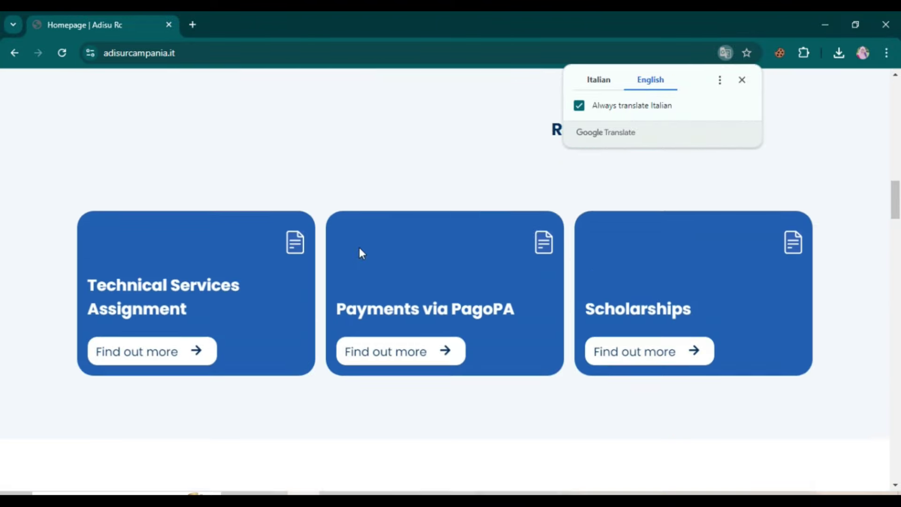
pyautogui.scroll(-2, 358, 249)
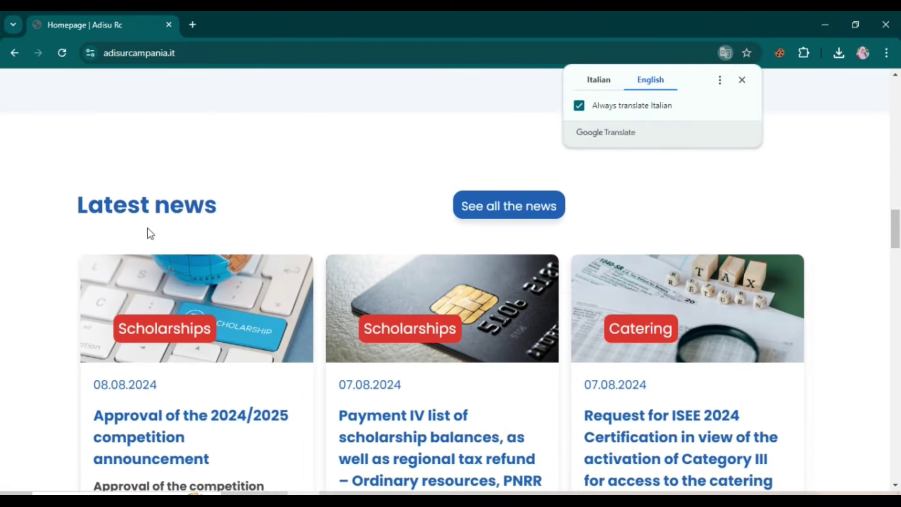
pyautogui.scroll(-2, 248, 282)
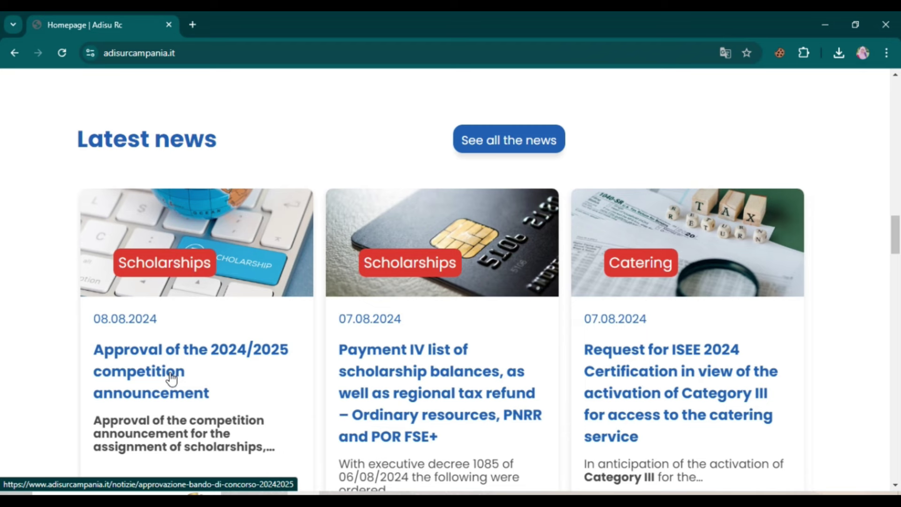
pyautogui.scroll(-1, 172, 378)
# - Open the 2024/2025 competition approval news item and highlight the year and online-application sentence
pyautogui.click(173, 328)
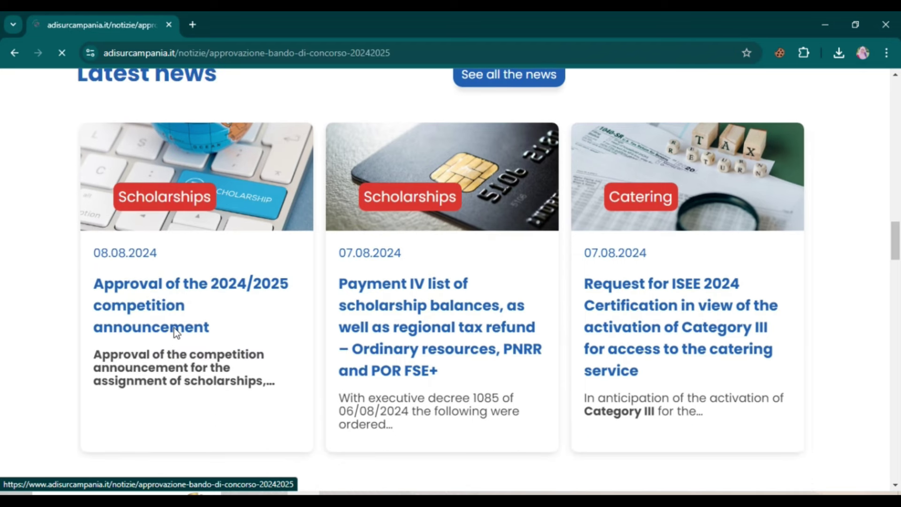
pyautogui.scroll(-3, 296, 331)
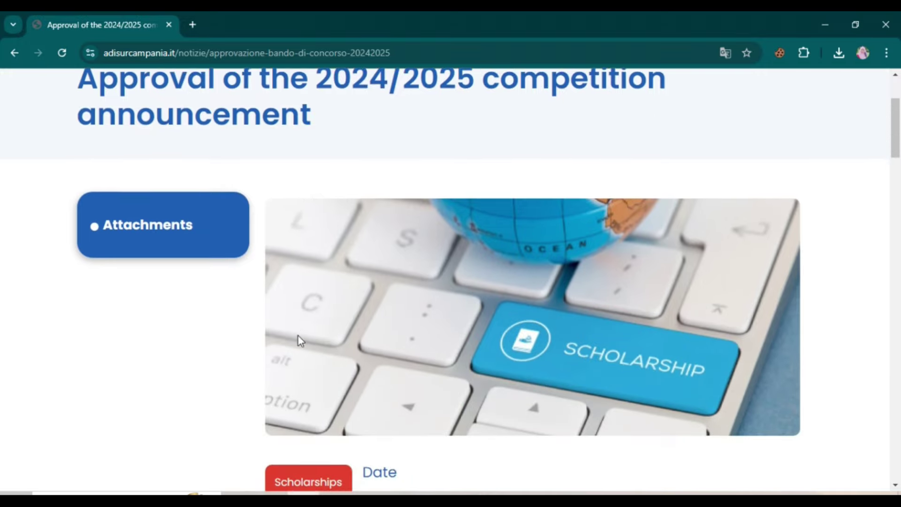
pyautogui.scroll(-6, 298, 337)
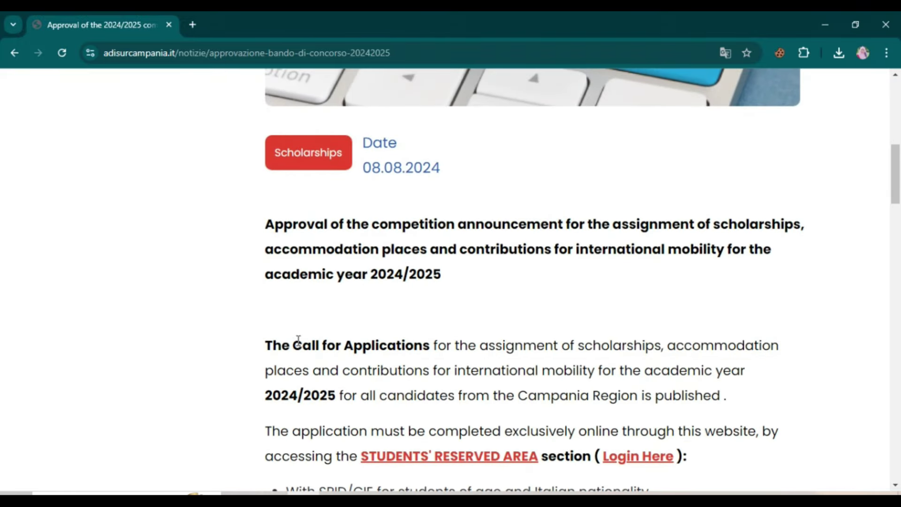
pyautogui.moveTo(373, 276); pyautogui.dragTo(441, 276)
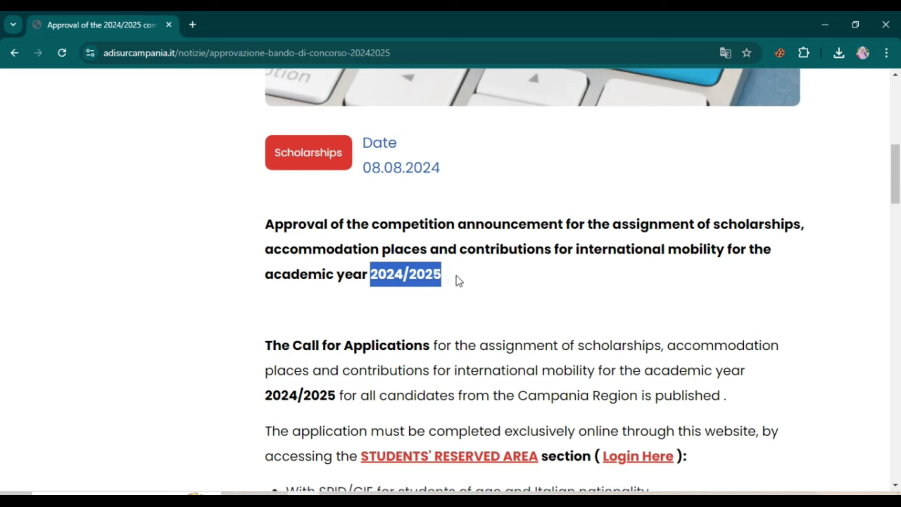
pyautogui.scroll(-4, 455, 280)
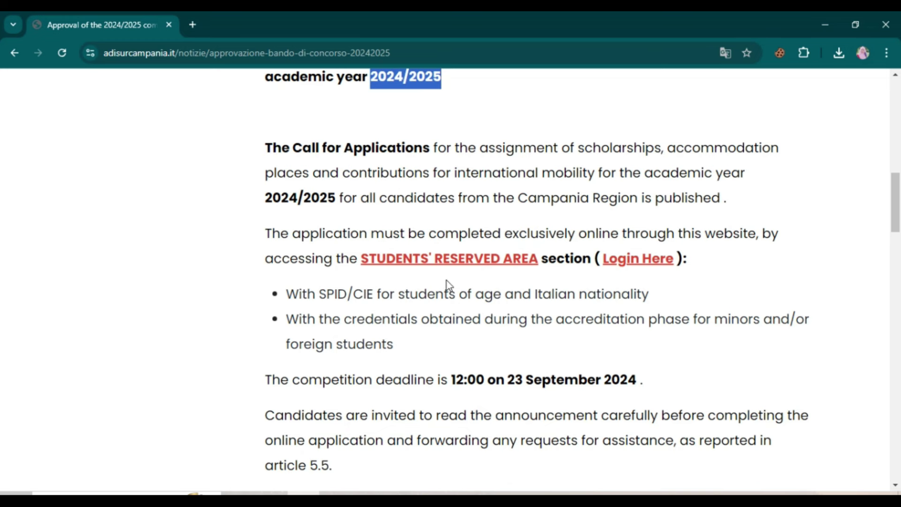
pyautogui.scroll(-1, 447, 280)
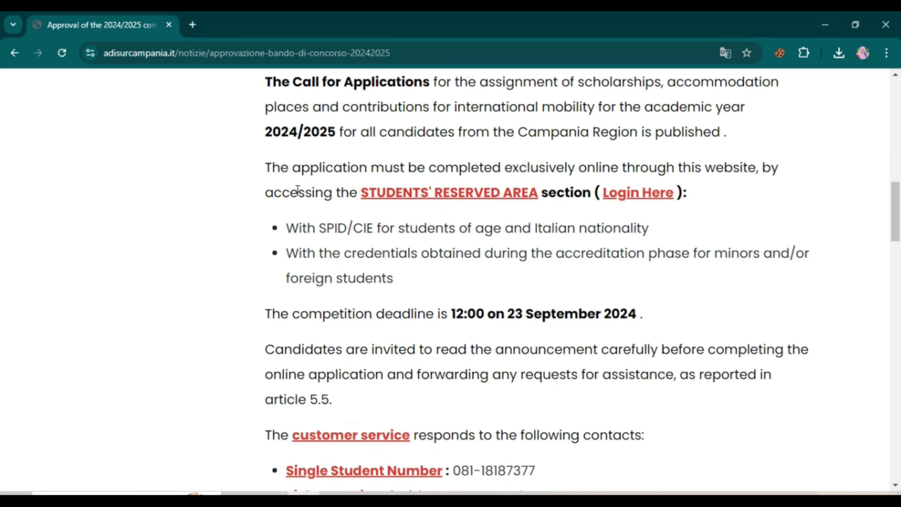
pyautogui.moveTo(255, 169); pyautogui.dragTo(465, 166)
pyautogui.click(497, 162)
# - Open STUDENTS' RESERVED AREA in a new tab and highlight the 23 September 2024 deadline
pyautogui.rightClick(467, 198)
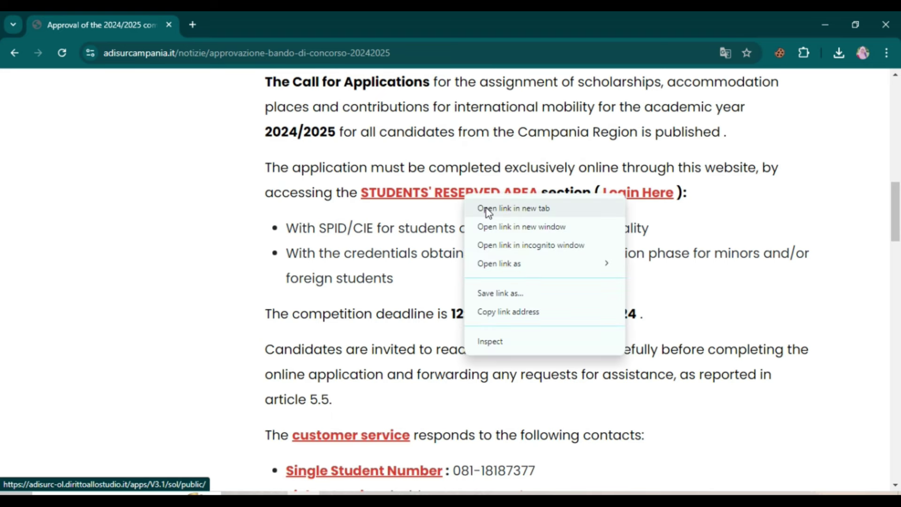
pyautogui.click(486, 209)
pyautogui.scroll(-1, 491, 230)
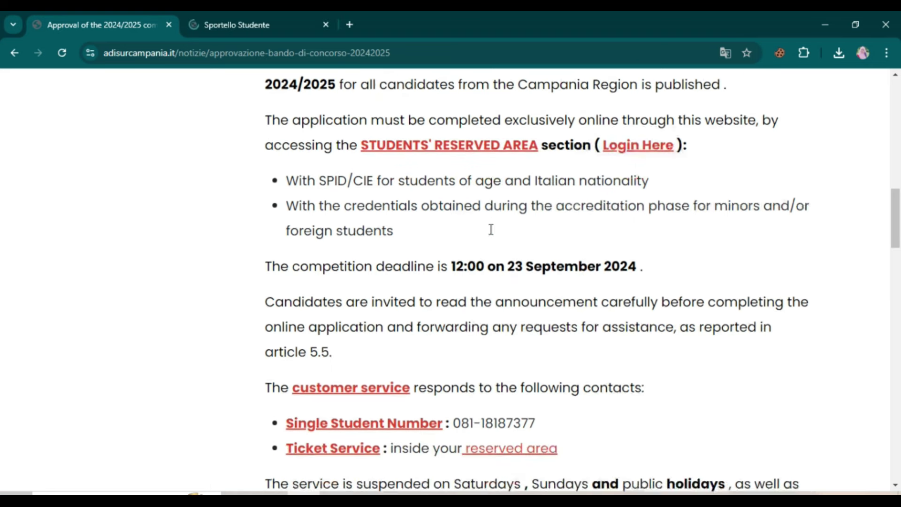
pyautogui.scroll(-1, 491, 230)
pyautogui.moveTo(449, 248); pyautogui.dragTo(628, 251)
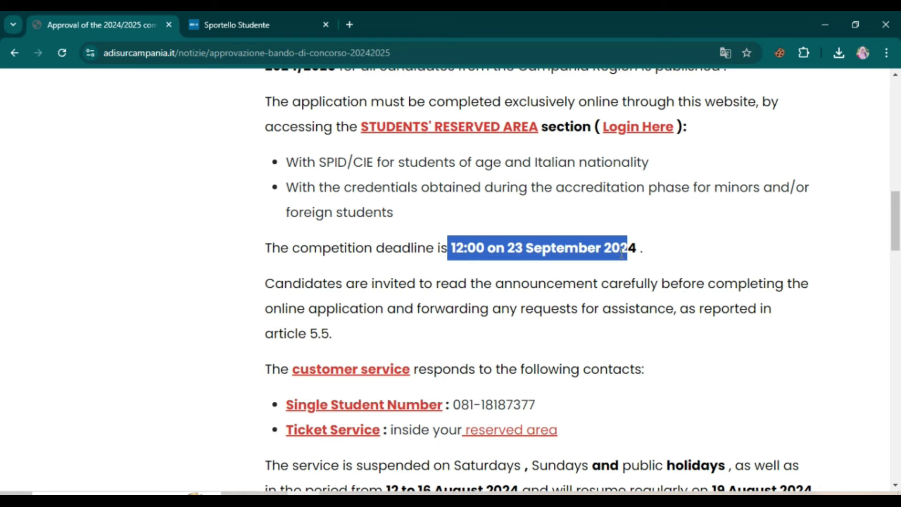
pyautogui.moveTo(622, 254); pyautogui.dragTo(619, 252)
pyautogui.scroll(-8, 619, 252)
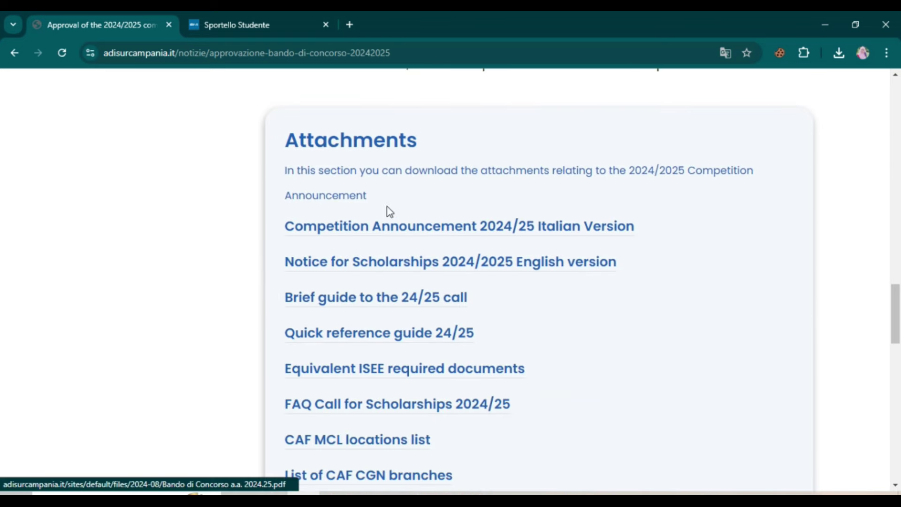
# - Open 'Notice for Scholarships 2024/2025 English version' in a new tab and view the PDF
pyautogui.scroll(-1, 368, 209)
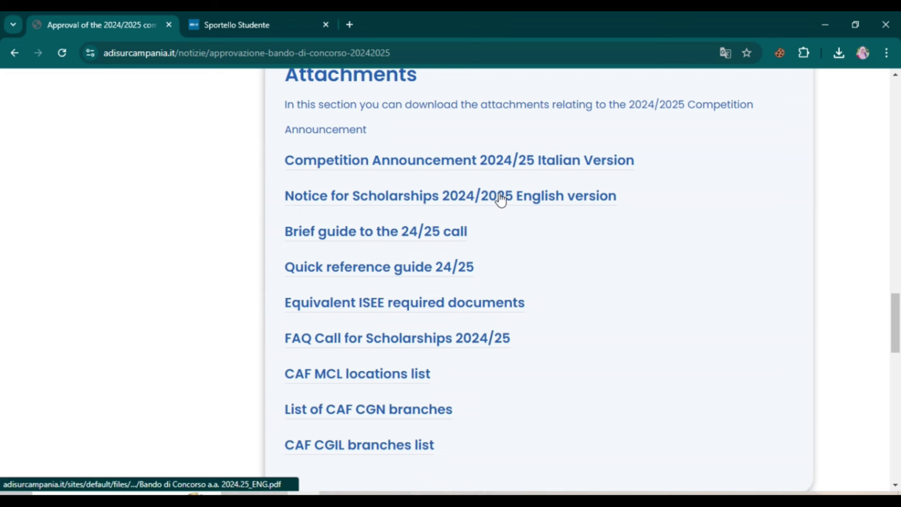
pyautogui.rightClick(434, 201)
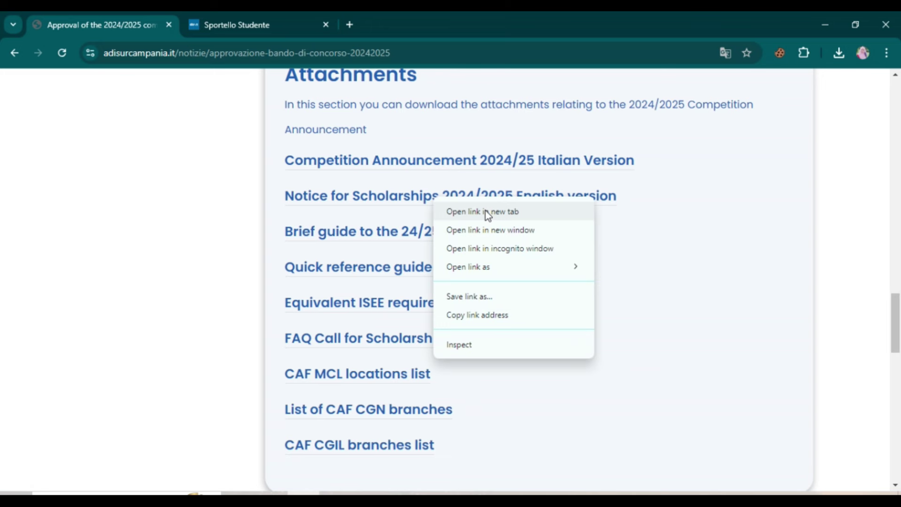
pyautogui.click(485, 211)
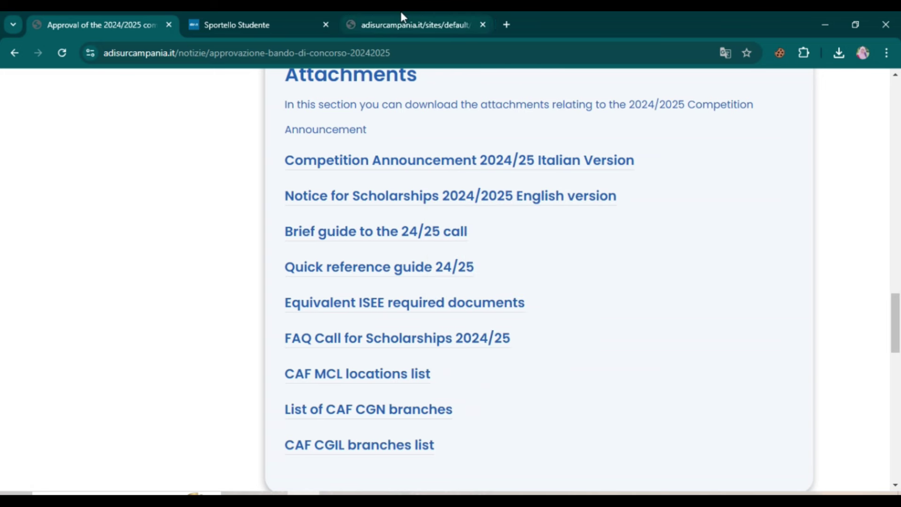
pyautogui.click(402, 16)
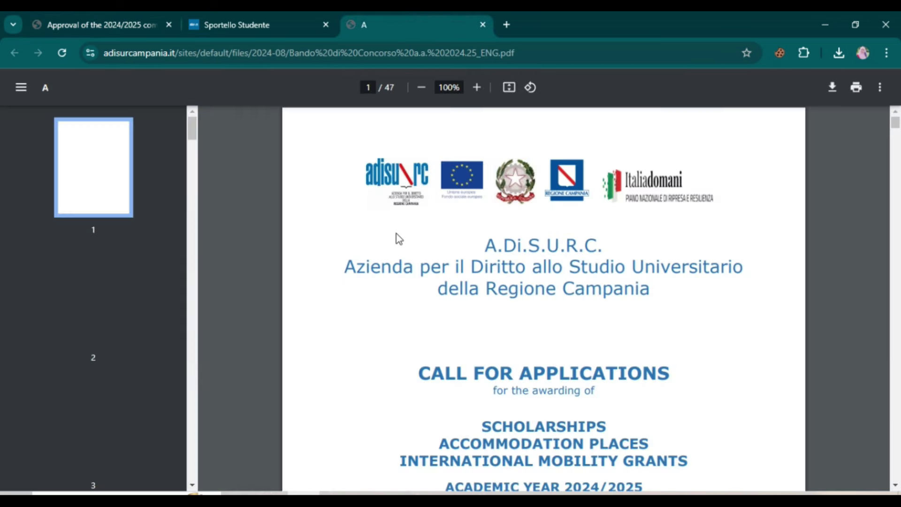
# - Scroll the PDF Summary and jump to Article 2 on eligibility requirements
pyautogui.scroll(-3, 396, 256)
pyautogui.scroll(-6, 397, 257)
pyautogui.scroll(-5, 399, 259)
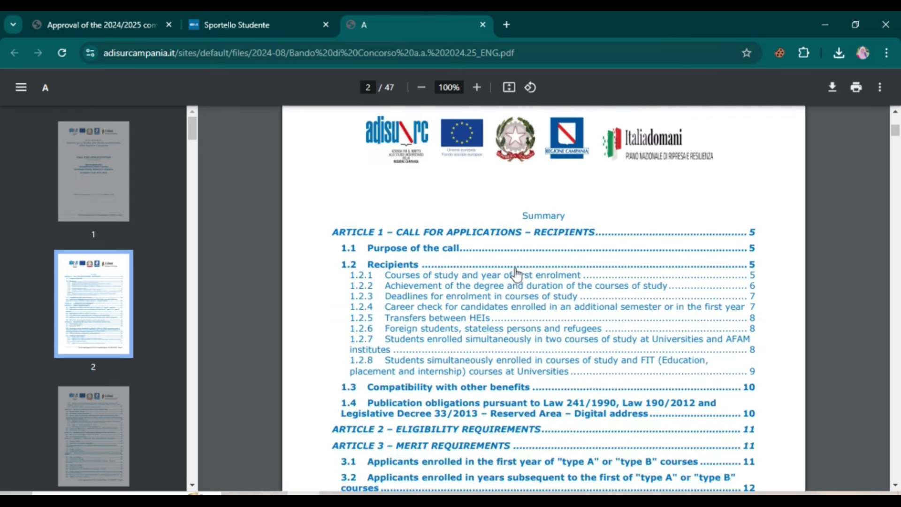
pyautogui.scroll(-1, 516, 273)
pyautogui.scroll(-2, 514, 262)
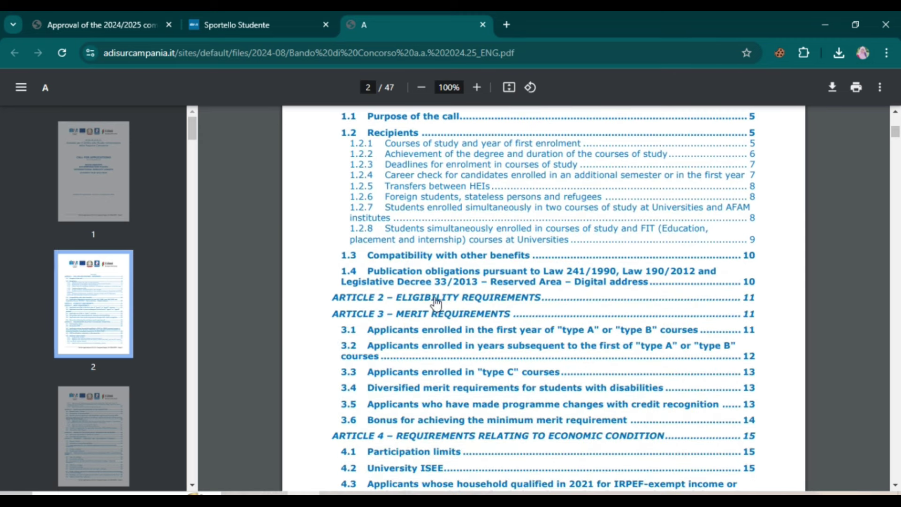
pyautogui.click(482, 303)
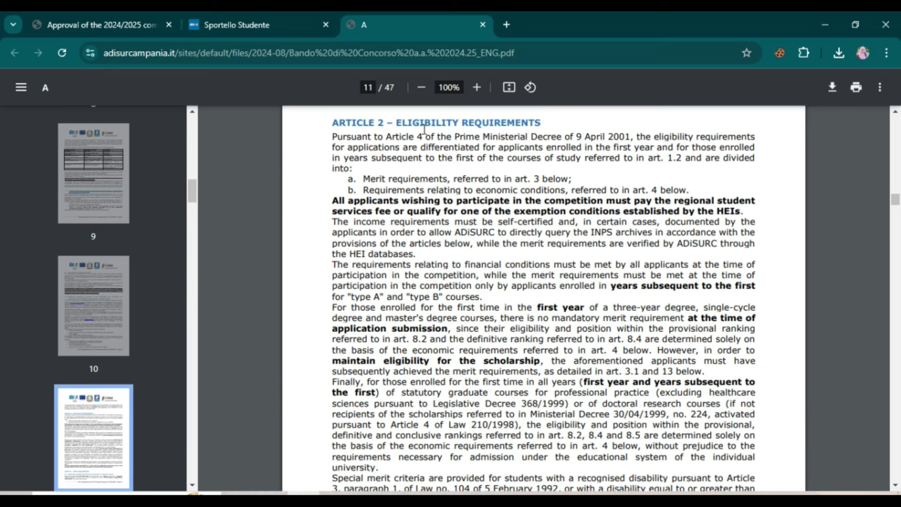
# - Highlight the merit, economic conditions and all-applicants-pay lines, then move on toward Article 4
pyautogui.moveTo(362, 179); pyautogui.dragTo(434, 179)
pyautogui.moveTo(365, 191); pyautogui.dragTo(568, 191)
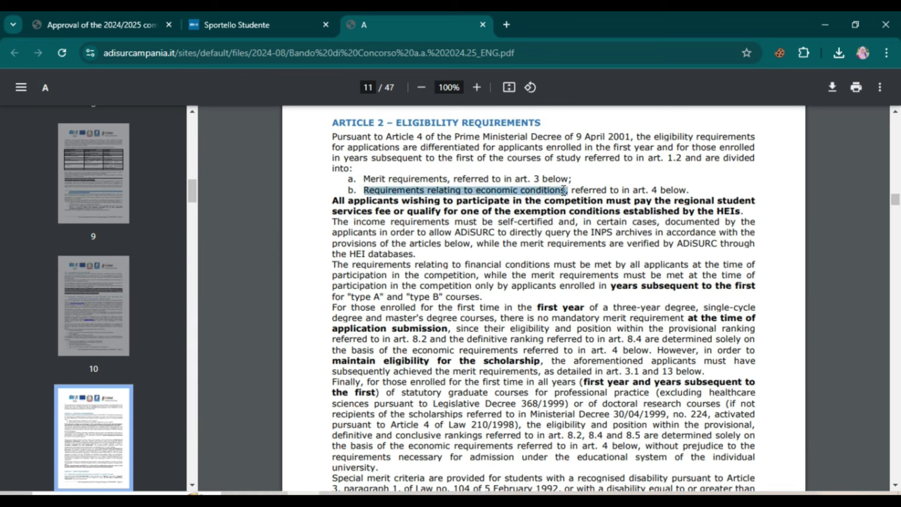
pyautogui.click(641, 191)
pyautogui.moveTo(636, 191); pyautogui.dragTo(672, 200)
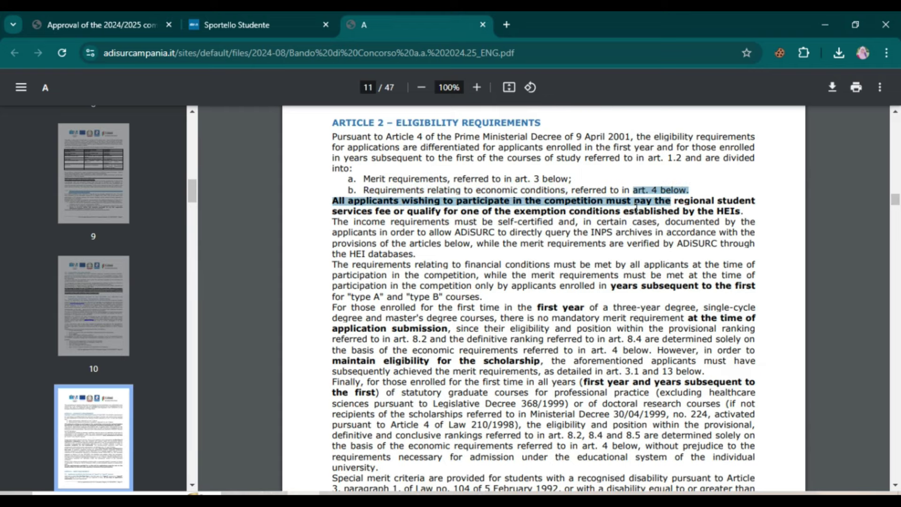
pyautogui.scroll(-20, 636, 206)
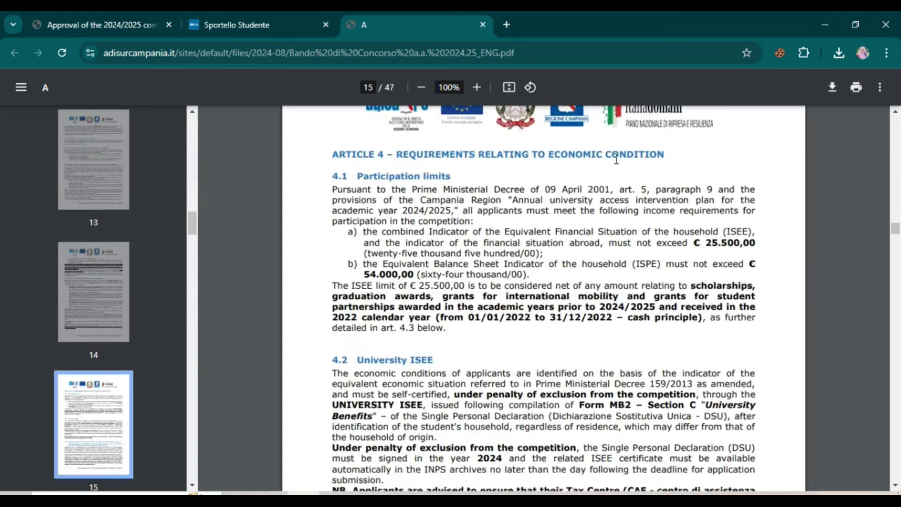
# - Highlight the €25.500,00 ISEE and €54.000,00 ISPE limits on page 15
pyautogui.scroll(4, 563, 183)
pyautogui.scroll(-3, 388, 287)
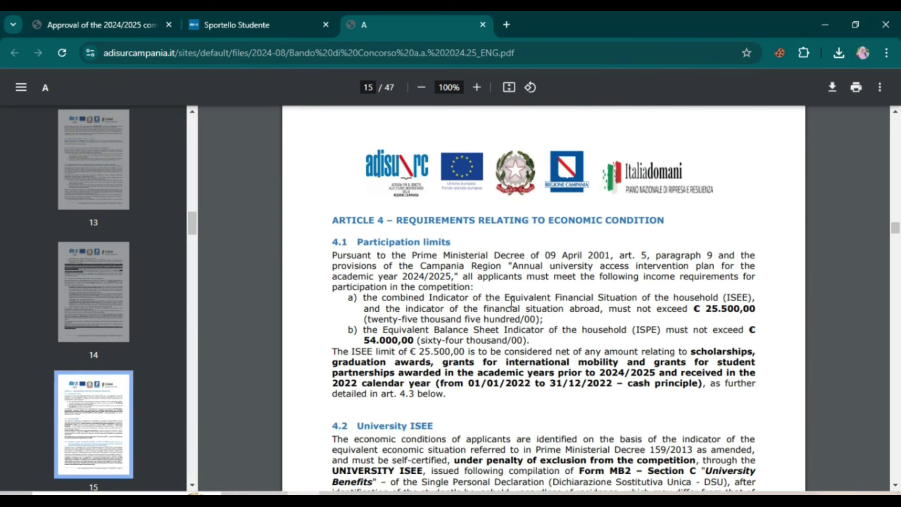
pyautogui.moveTo(406, 310); pyautogui.dragTo(691, 319)
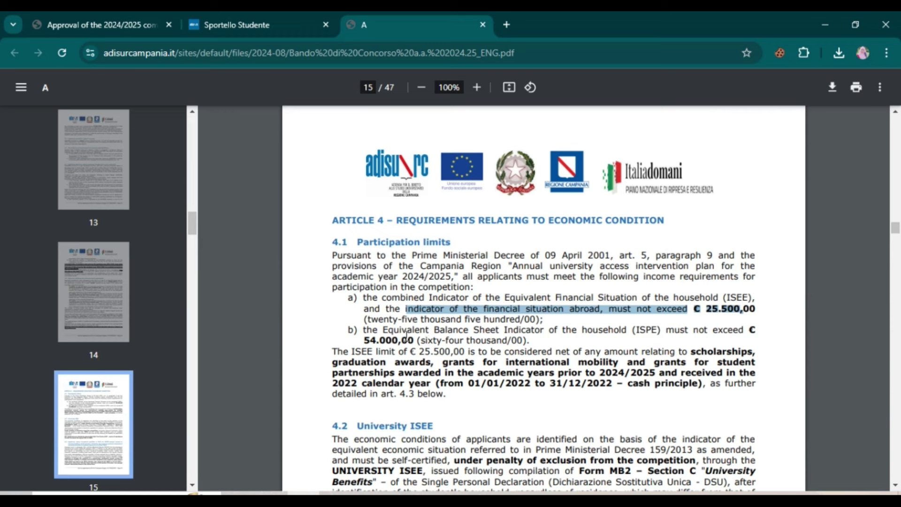
pyautogui.moveTo(367, 331); pyautogui.dragTo(725, 332)
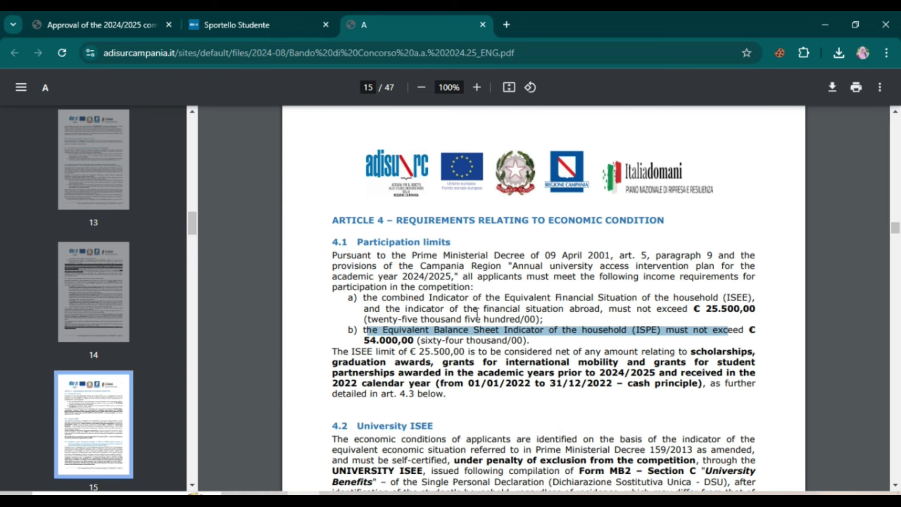
# - Scroll the call PDF down to Article 6 on page 22
pyautogui.scroll(-15, 473, 324)
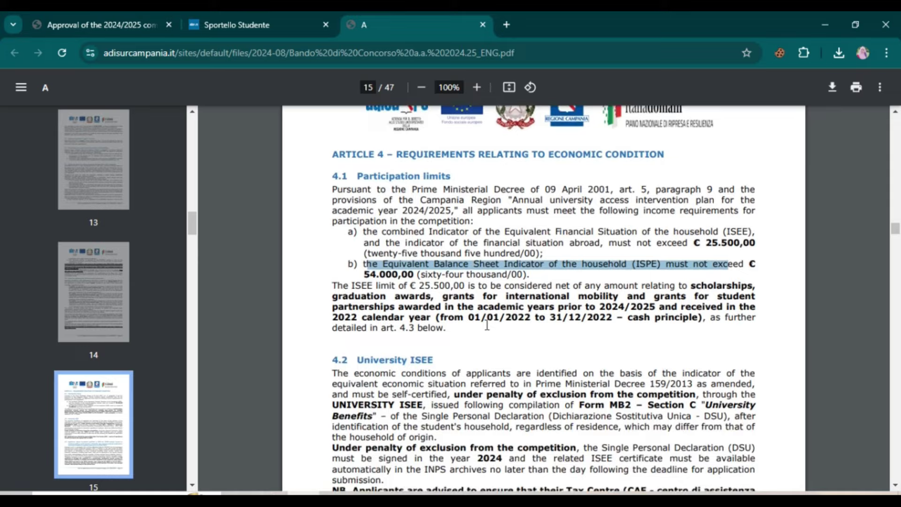
pyautogui.scroll(-2, 513, 230)
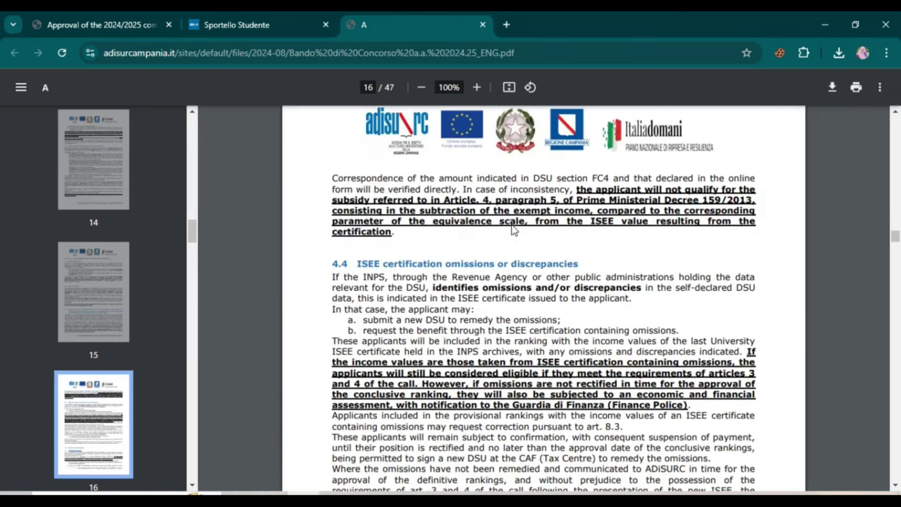
pyautogui.scroll(-5, 502, 268)
pyautogui.scroll(-20, 533, 302)
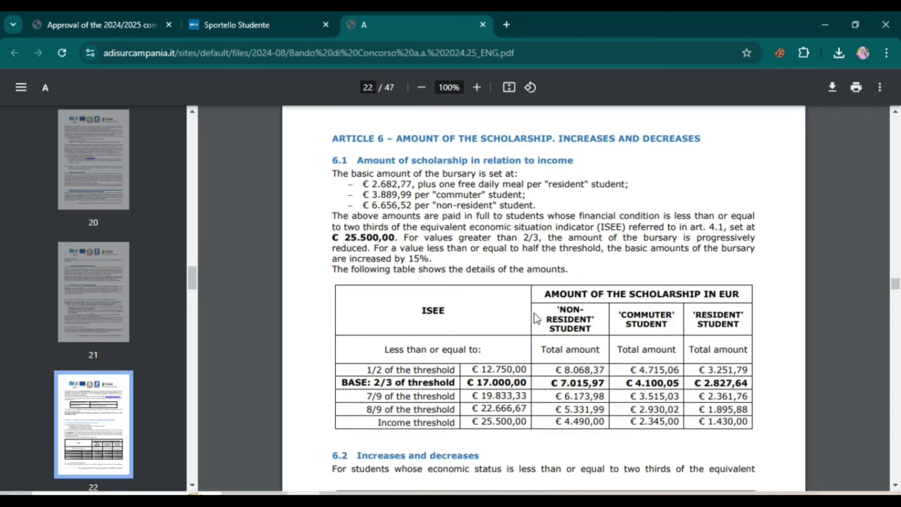
# - Highlight the €12.750,00 and €25.500,00 thresholds in the Article 6 amounts table
pyautogui.scroll(-3, 540, 313)
pyautogui.scroll(3, 544, 314)
pyautogui.moveTo(469, 370); pyautogui.dragTo(517, 370)
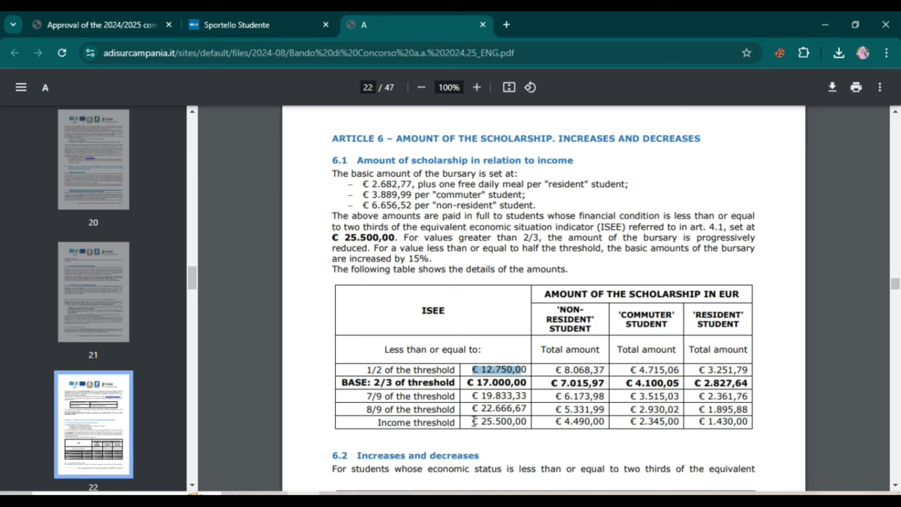
pyautogui.moveTo(470, 423); pyautogui.dragTo(605, 422)
pyautogui.scroll(-1, 605, 423)
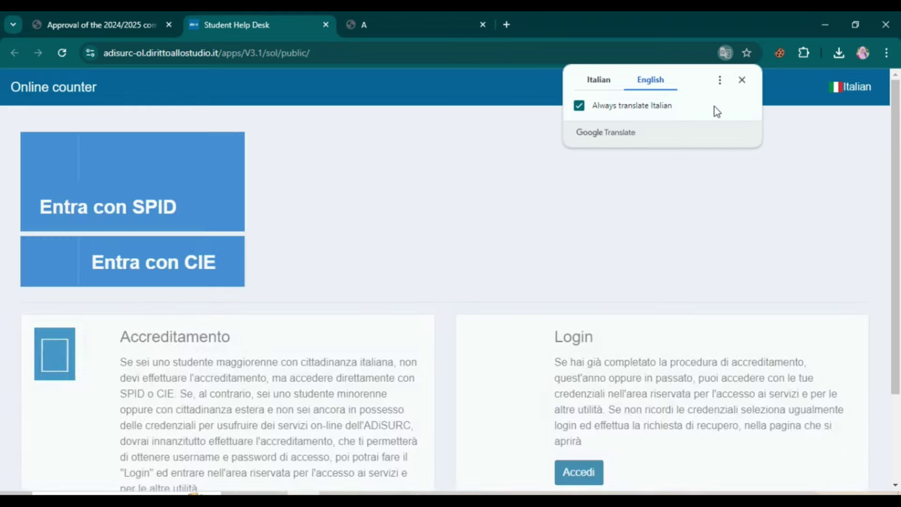
# - Dismiss the Translate prompt, start Accreditation, and scroll down to the GDPR declaration
pyautogui.click(742, 80)
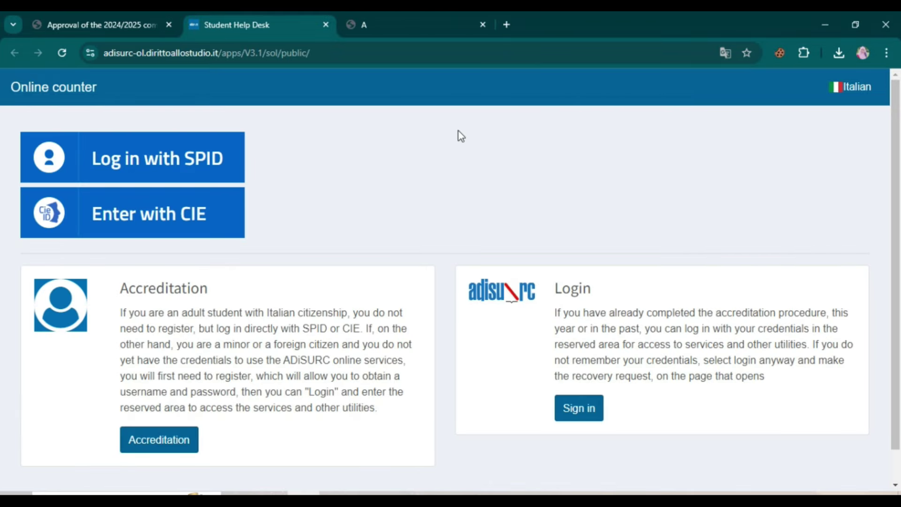
pyautogui.scroll(-1, 466, 146)
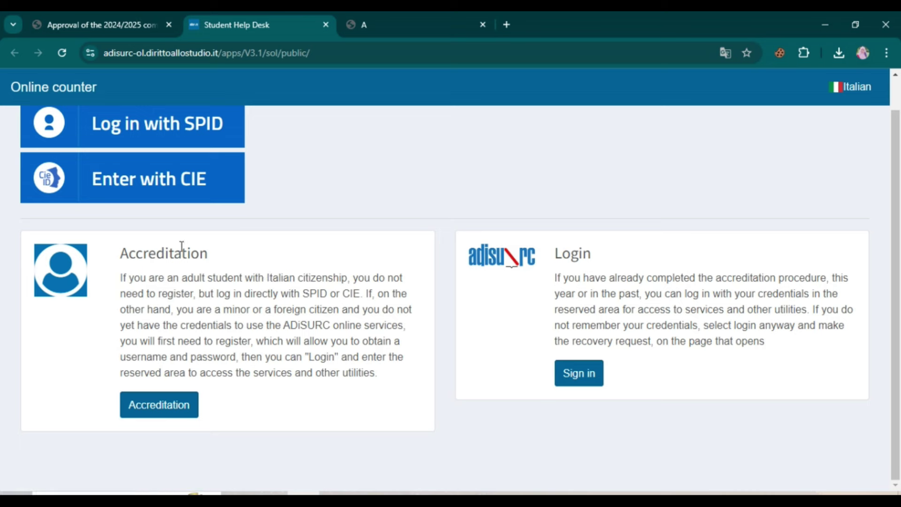
pyautogui.click(168, 412)
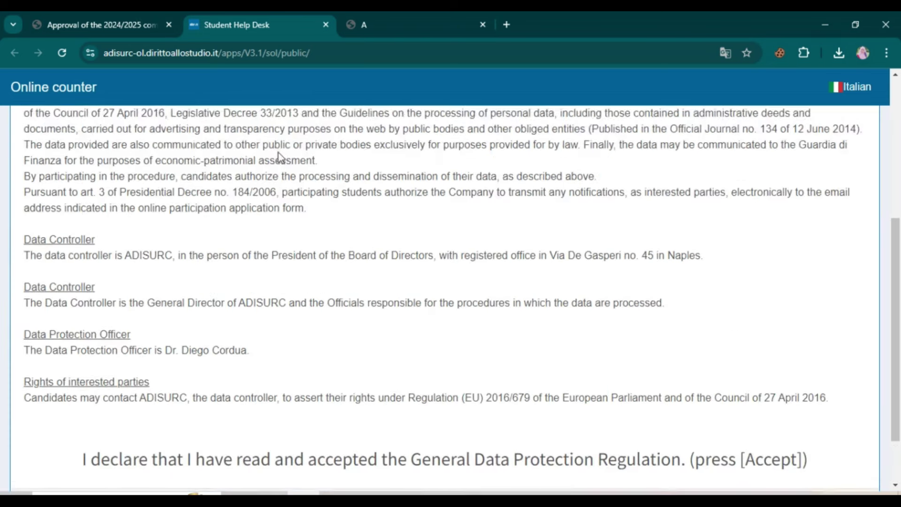
pyautogui.scroll(-2, 279, 188)
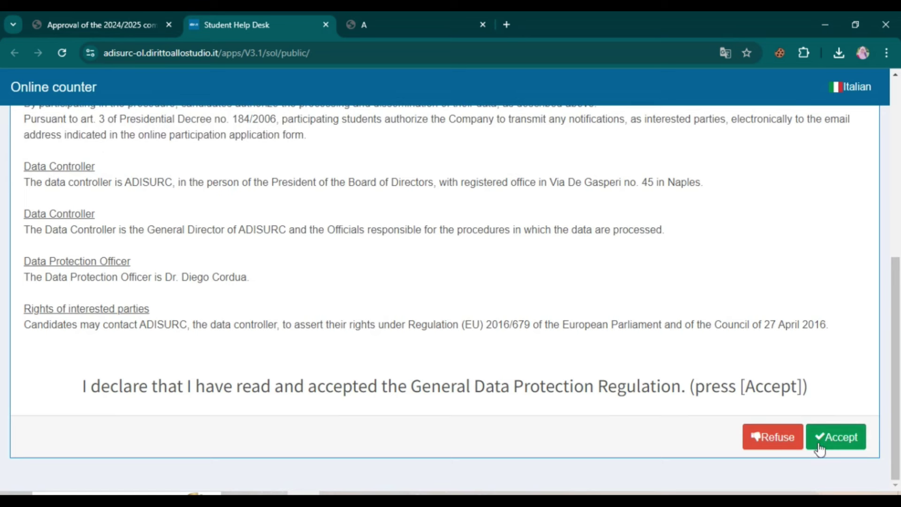
# - Accept the GDPR declaration and enter the student's surname, first name and Female gender
pyautogui.click(826, 451)
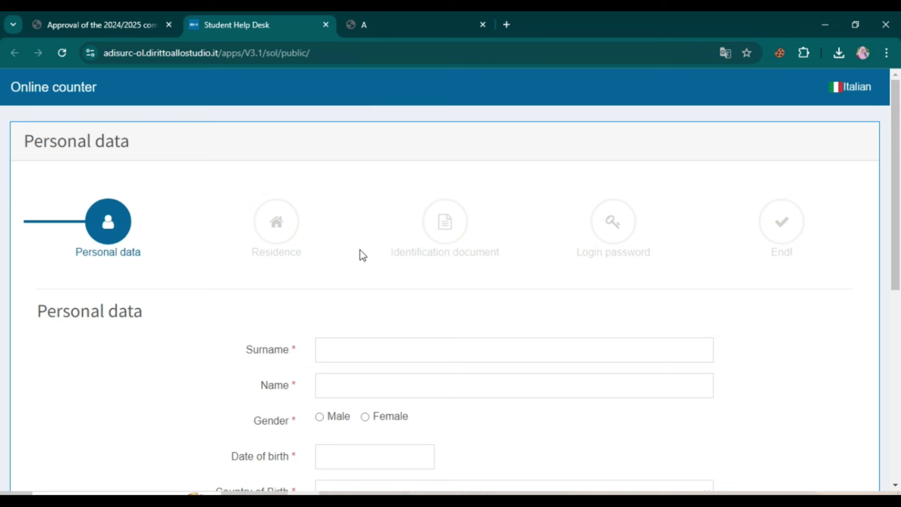
pyautogui.scroll(-3, 385, 322)
pyautogui.click(345, 225)
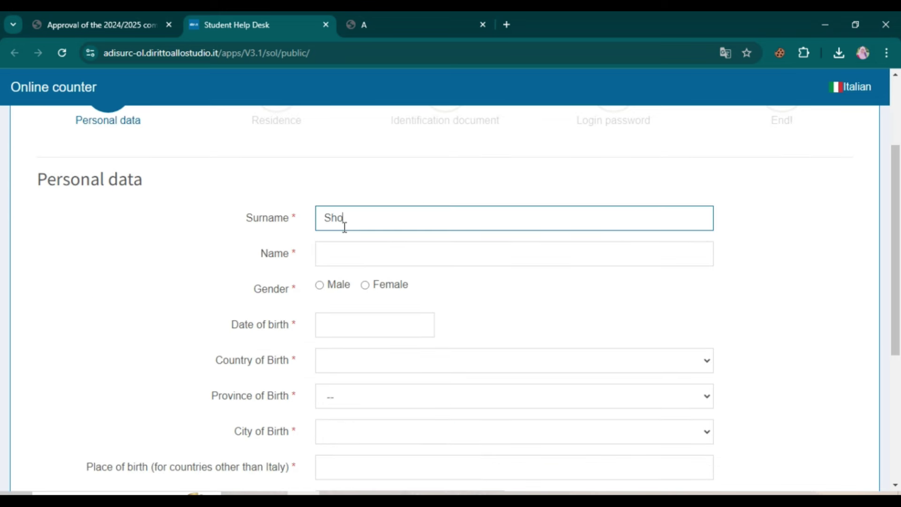
pyautogui.click(431, 247)
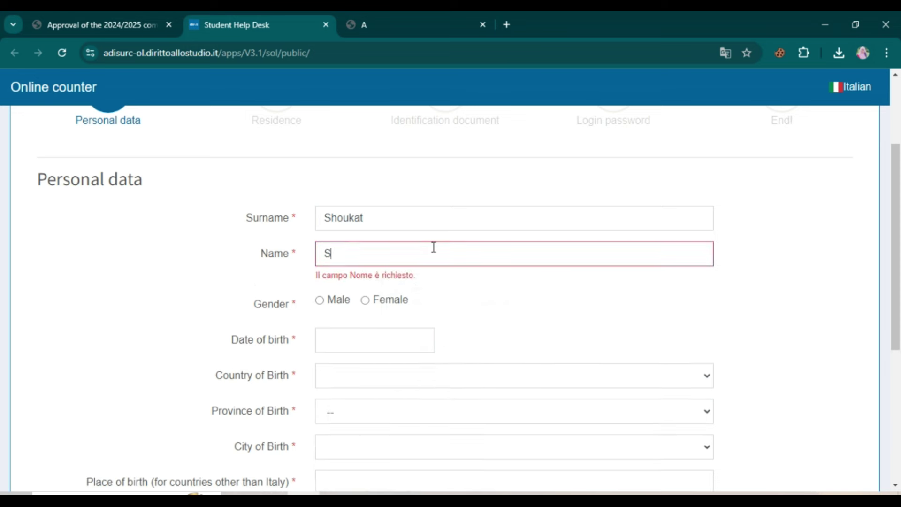
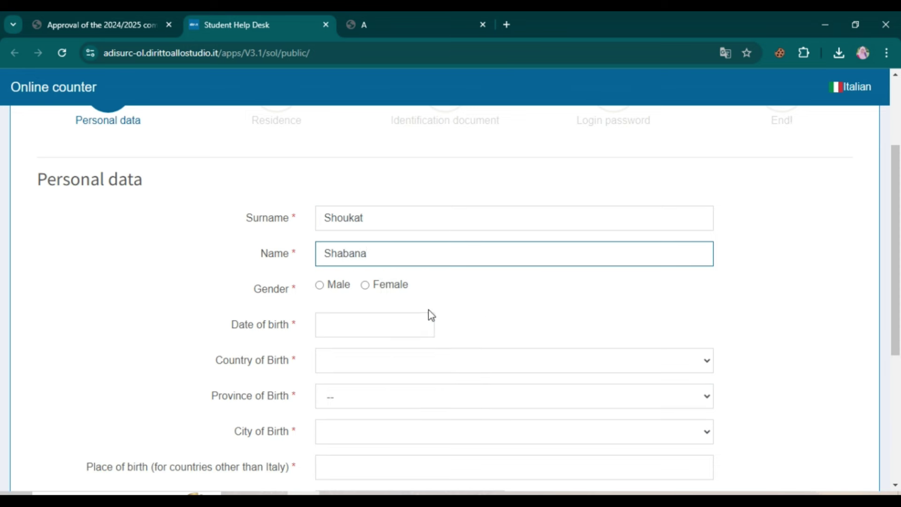
pyautogui.click(365, 285)
# - Set the date of birth, country PAKISTAN, province Estero and city Comune Estero
pyautogui.click(375, 324)
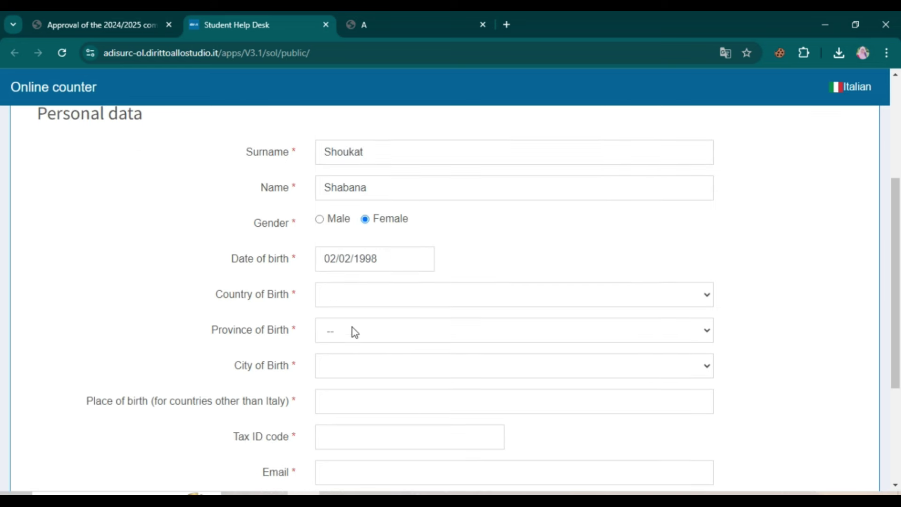
pyautogui.click(362, 302)
pyautogui.press('p')
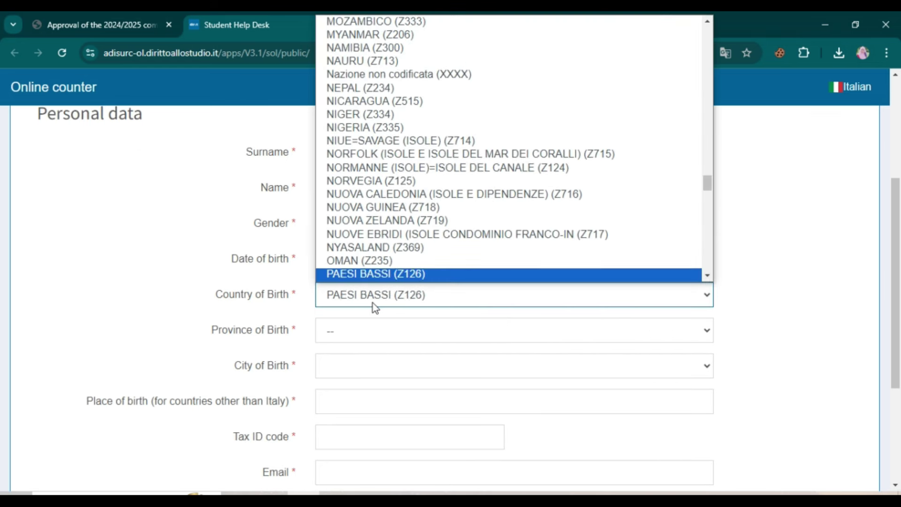
pyautogui.press('Down')
pyautogui.press('Return')
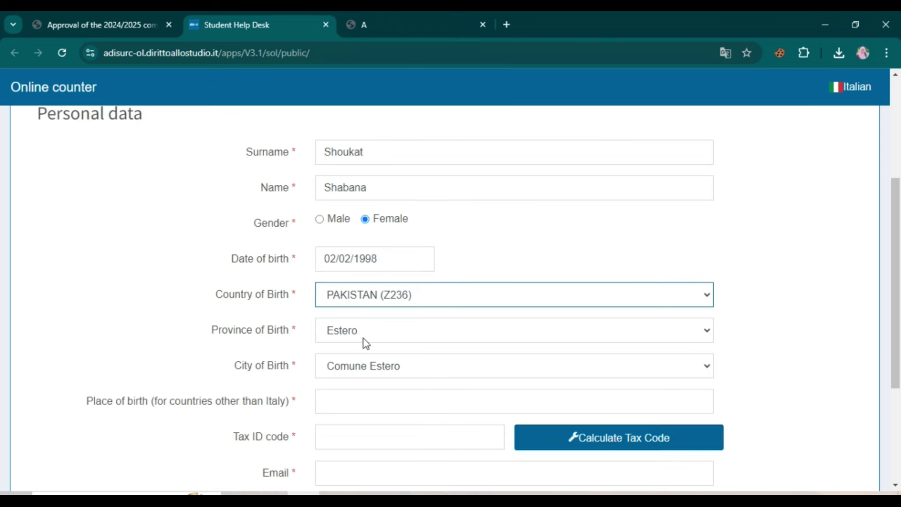
pyautogui.click(366, 344)
pyautogui.scroll(-1, 368, 337)
pyautogui.click(368, 302)
pyautogui.click(371, 303)
pyautogui.scroll(-1, 421, 246)
pyautogui.scroll(-1, 403, 260)
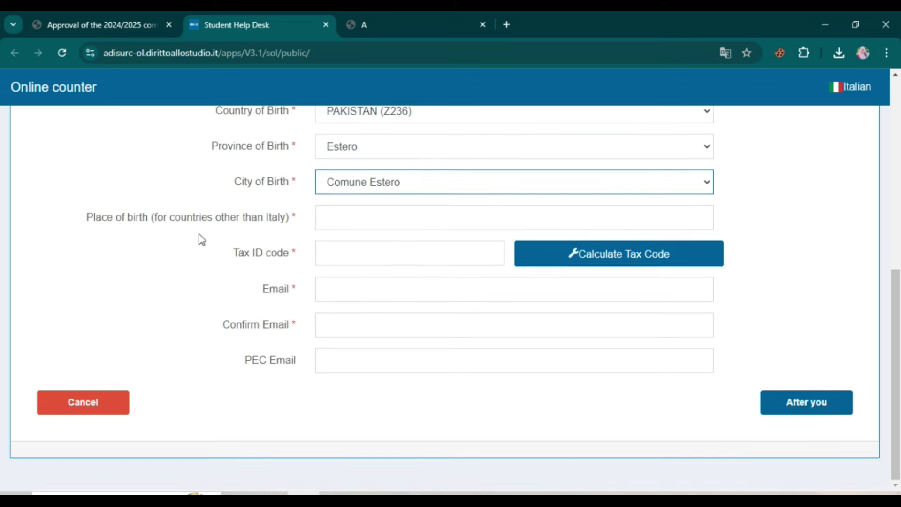
# - Enter Lahore as place of birth and calculate the tax code
pyautogui.click(340, 217)
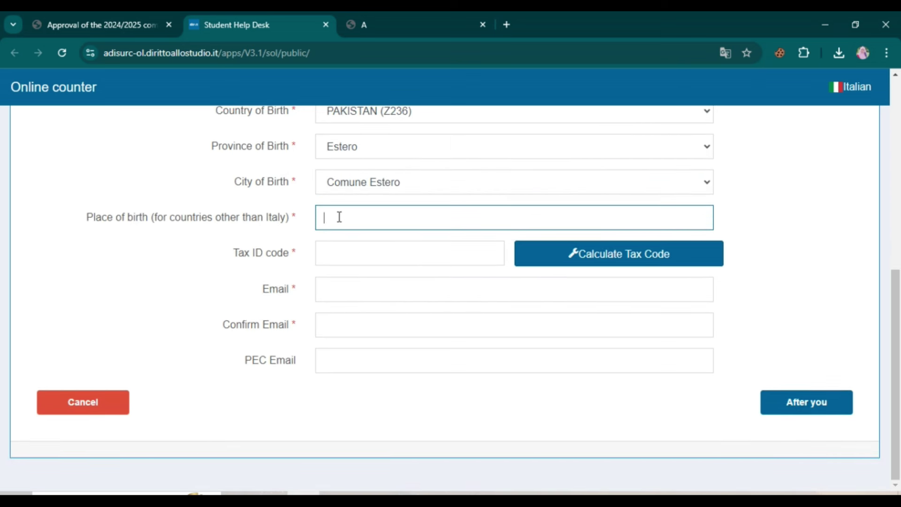
pyautogui.write('Lahore')
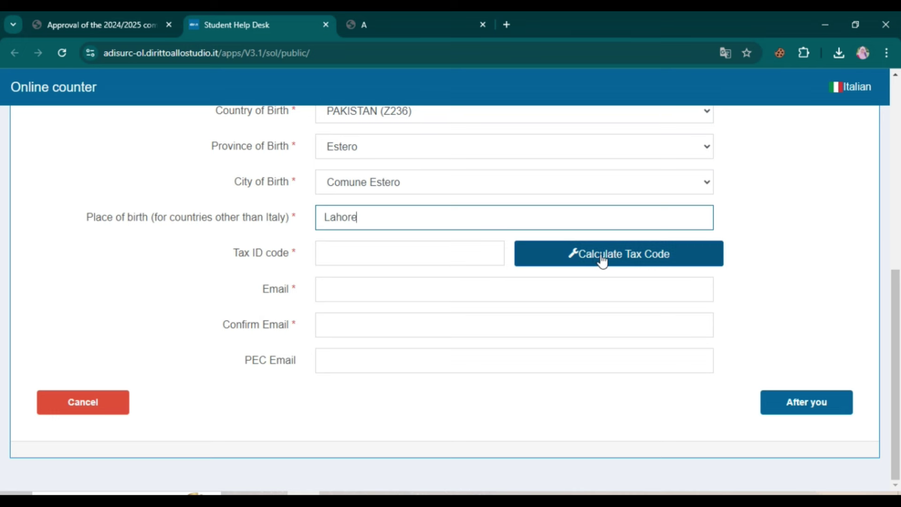
pyautogui.click(604, 261)
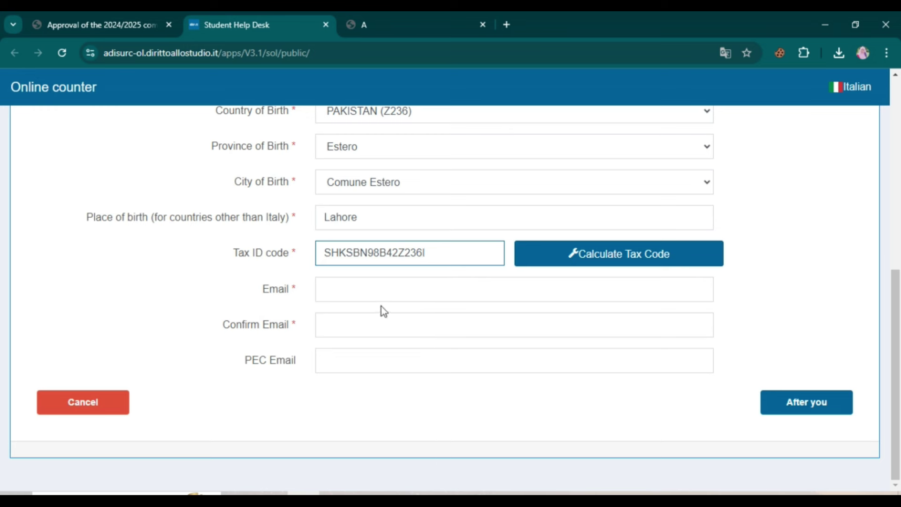
# - Paste the email address into Email and Confirm Email, then submit personal data
pyautogui.click(390, 292)
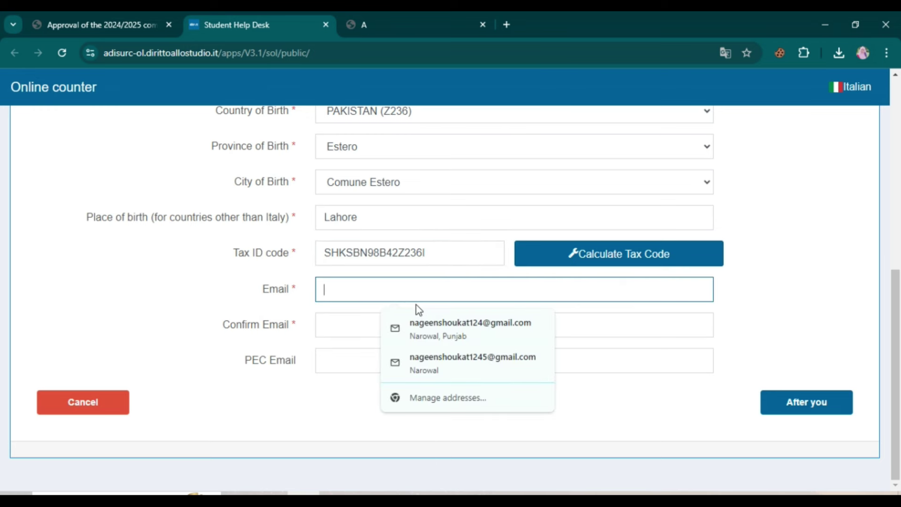
pyautogui.hotkey('ctrl', 'v')
pyautogui.click(368, 326)
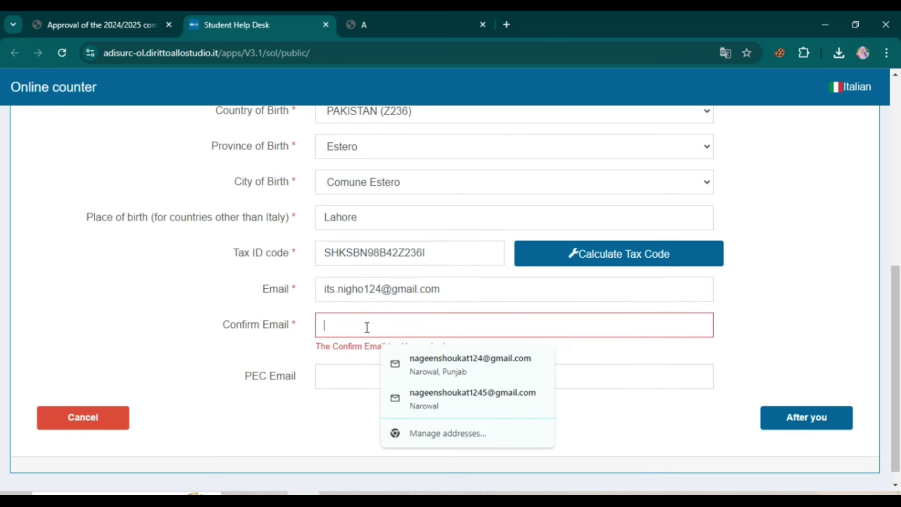
pyautogui.hotkey('ctrl', 'v')
pyautogui.click(356, 378)
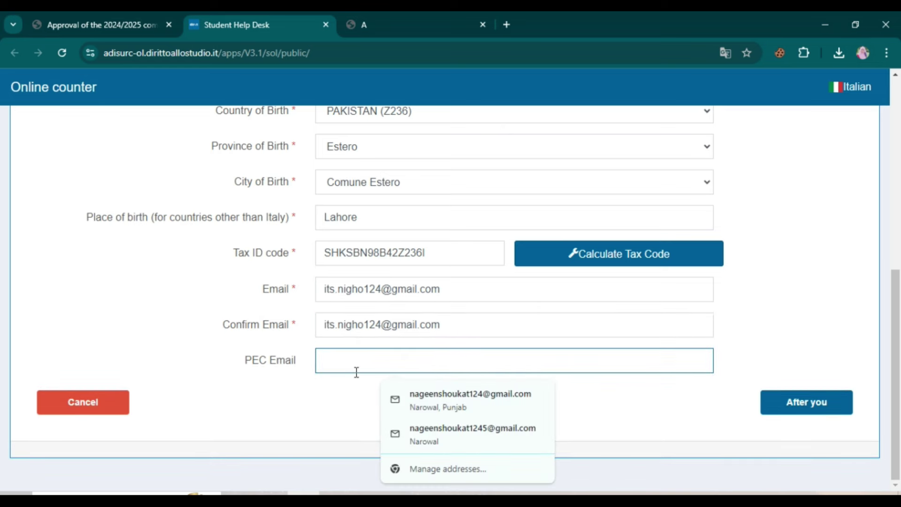
pyautogui.click(823, 416)
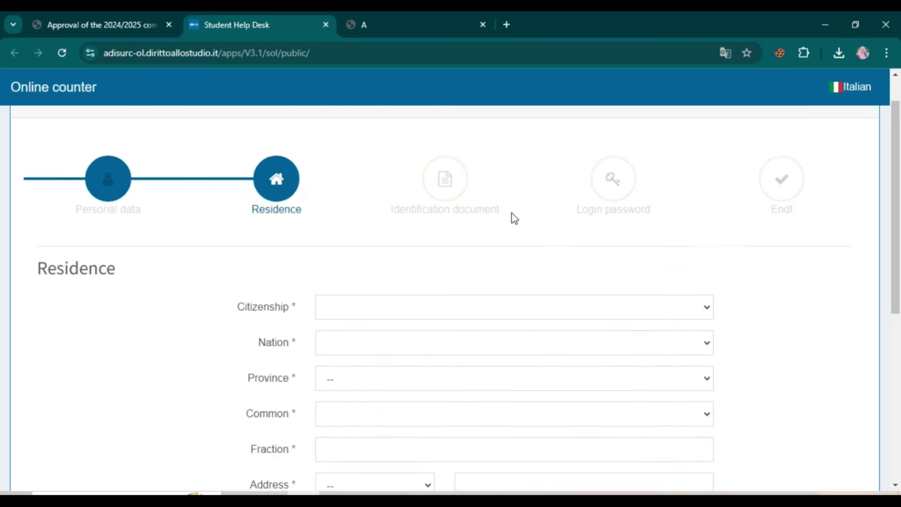
# - Choose MONTENEGRO citizenship and PAKISTAN (Z236) as the residence nation
pyautogui.scroll(-3, 515, 219)
pyautogui.click(385, 179)
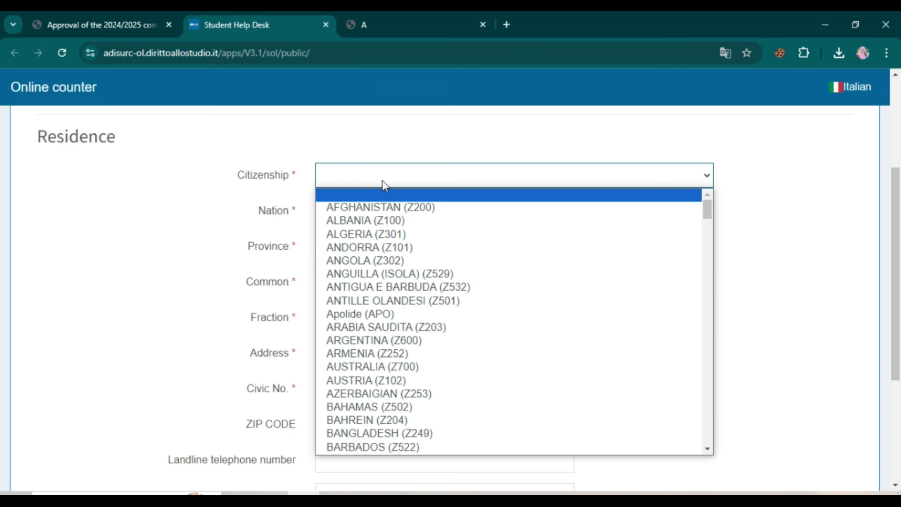
pyautogui.press('p')
pyautogui.click(380, 204)
pyautogui.click(380, 214)
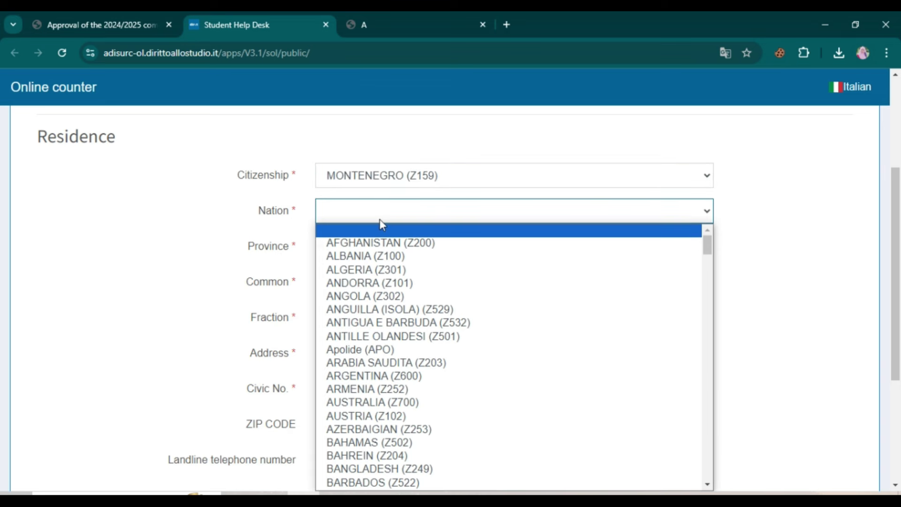
pyautogui.write('pak')
pyautogui.press('Return')
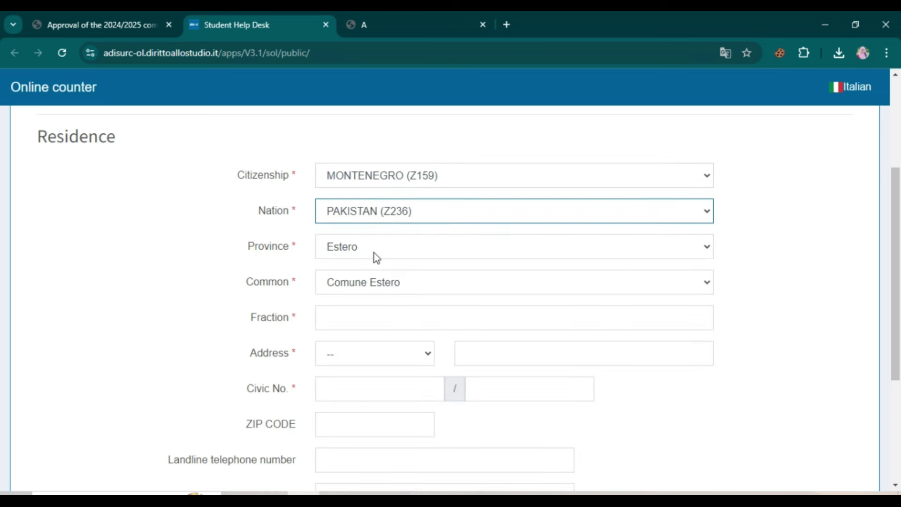
pyautogui.scroll(-1, 413, 235)
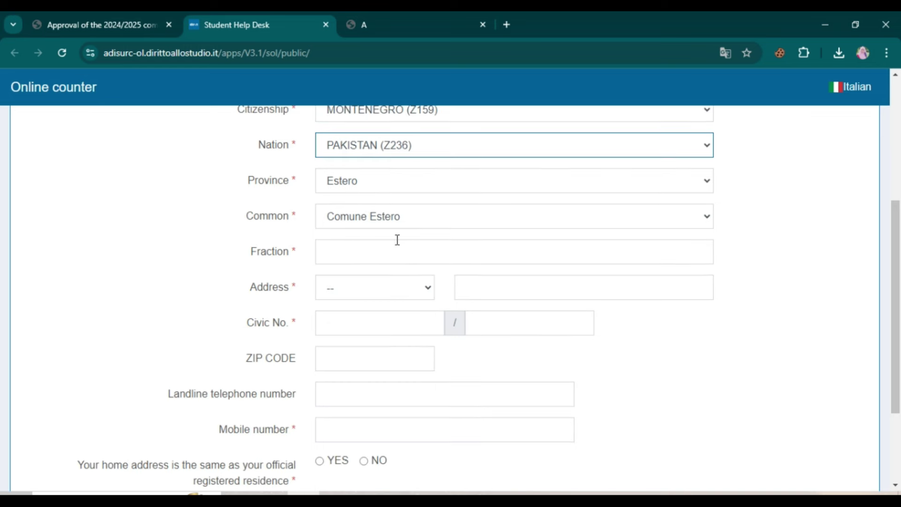
# - Fill in the fraction, the Esedra street-type address and the civic number
pyautogui.click(358, 255)
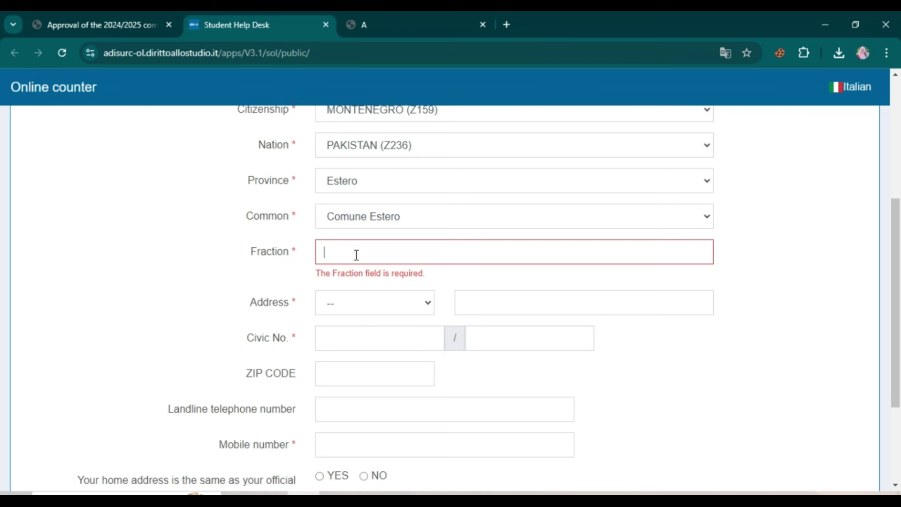
pyautogui.write('4B')
pyautogui.click(352, 294)
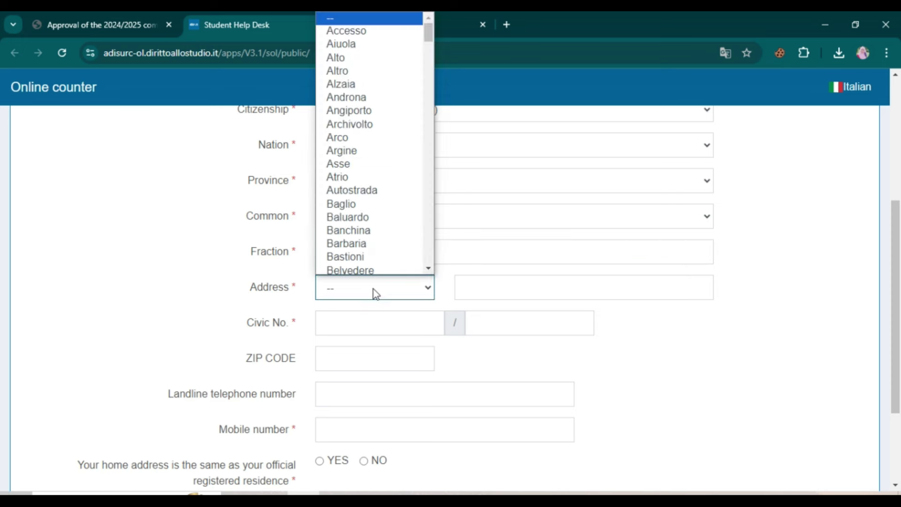
pyautogui.click(396, 327)
pyautogui.write('31')
pyautogui.click(500, 322)
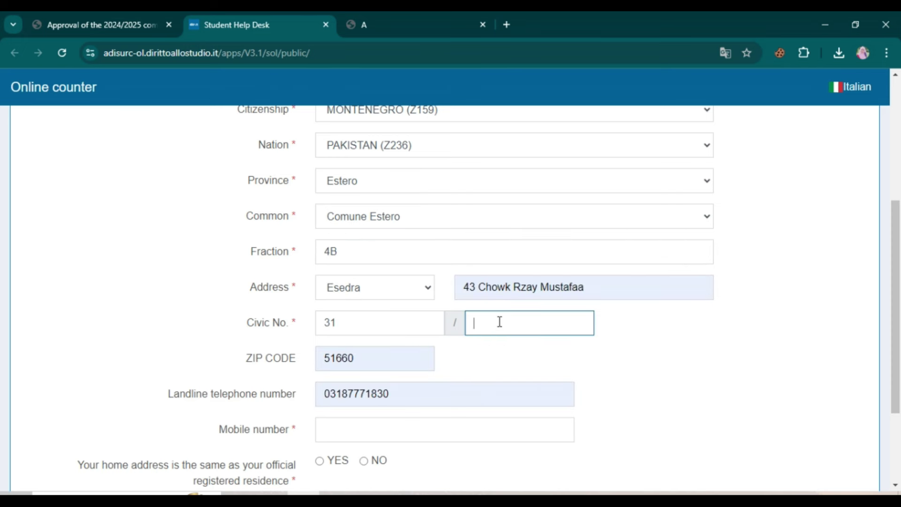
pyautogui.write('303')
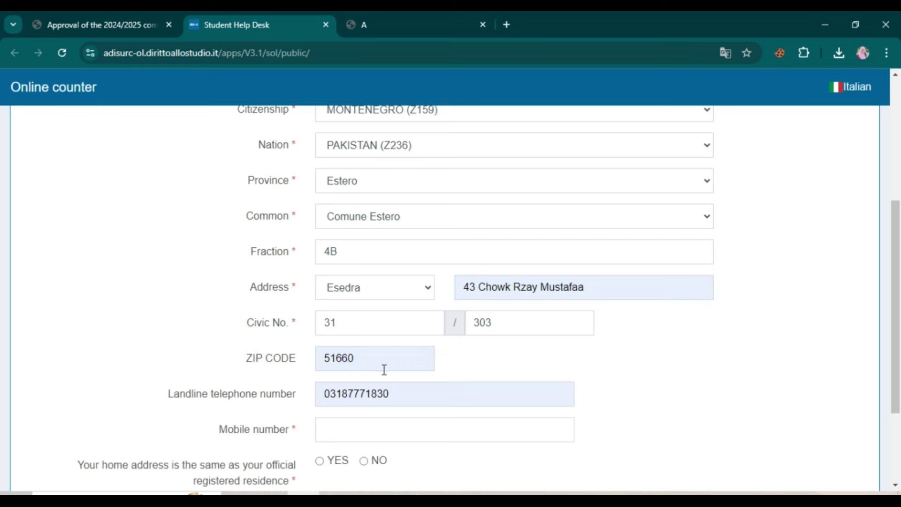
# - Reuse the landline number as the mobile number and submit the residence details
pyautogui.scroll(-3, 440, 364)
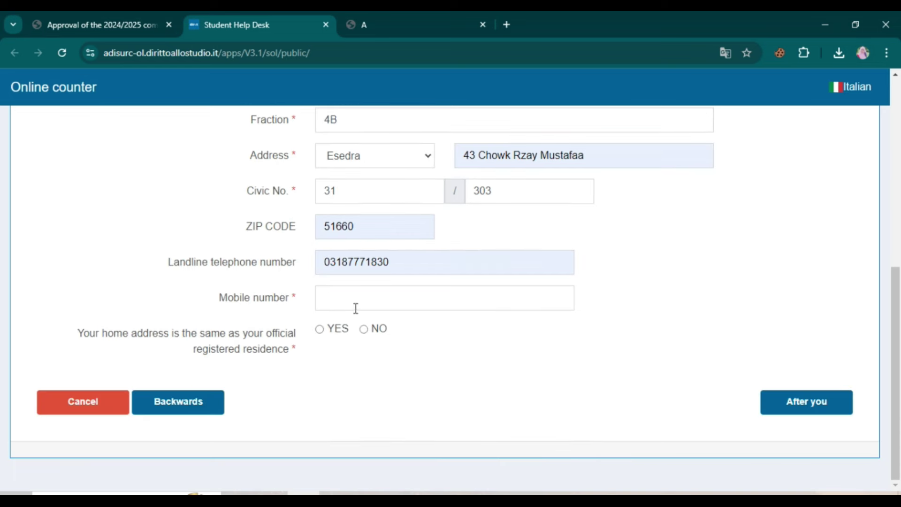
pyautogui.doubleClick(410, 259)
pyautogui.click(328, 291)
pyautogui.hotkey('ctrl', 'v')
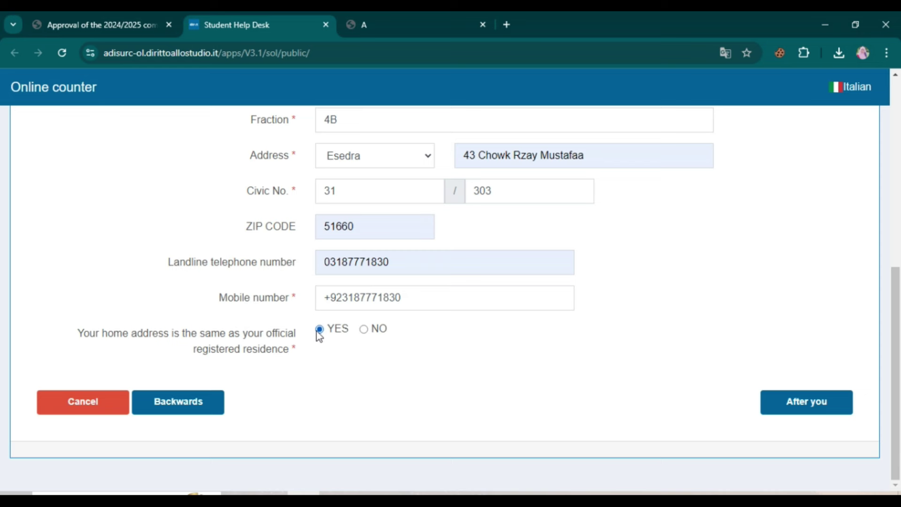
pyautogui.click(776, 414)
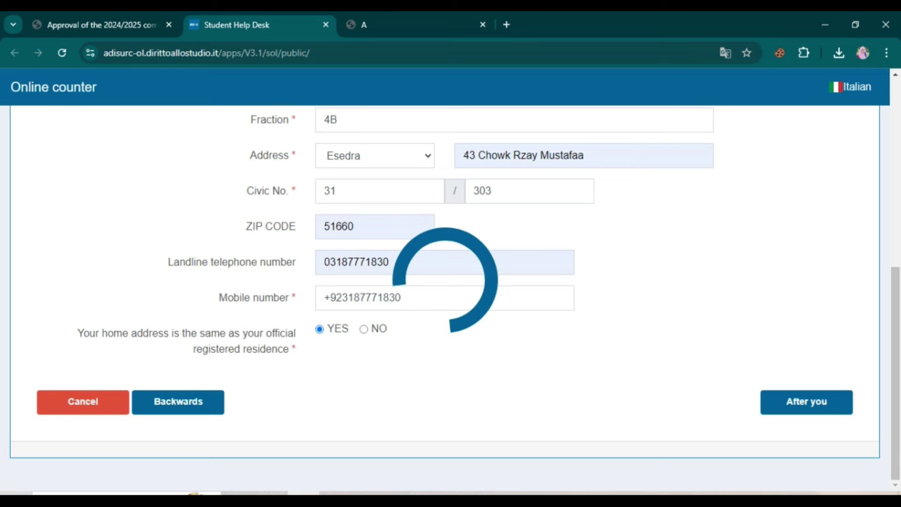
# - Set the document type to PASSAPORTO ORDINARIO issued by Ente Estero
pyautogui.scroll(-1, 408, 331)
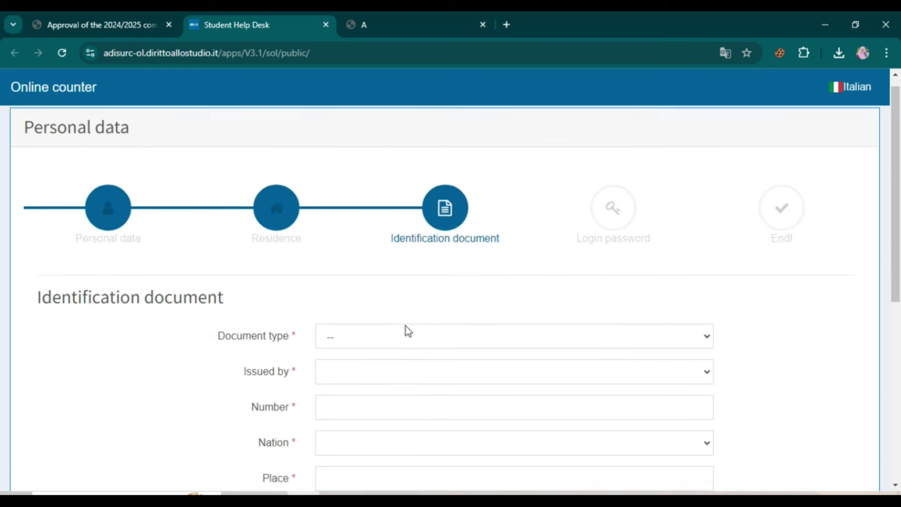
pyautogui.scroll(-1, 407, 331)
pyautogui.click(393, 281)
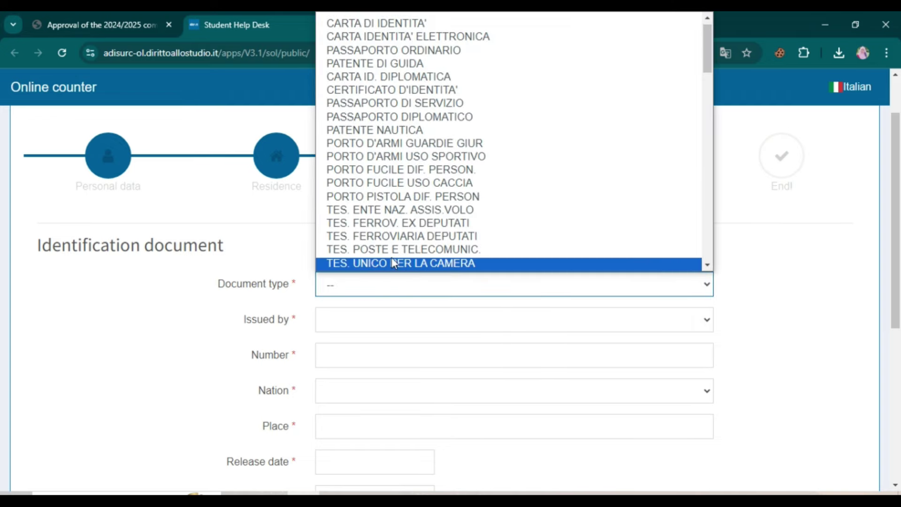
pyautogui.scroll(-6, 383, 232)
pyautogui.scroll(6, 389, 222)
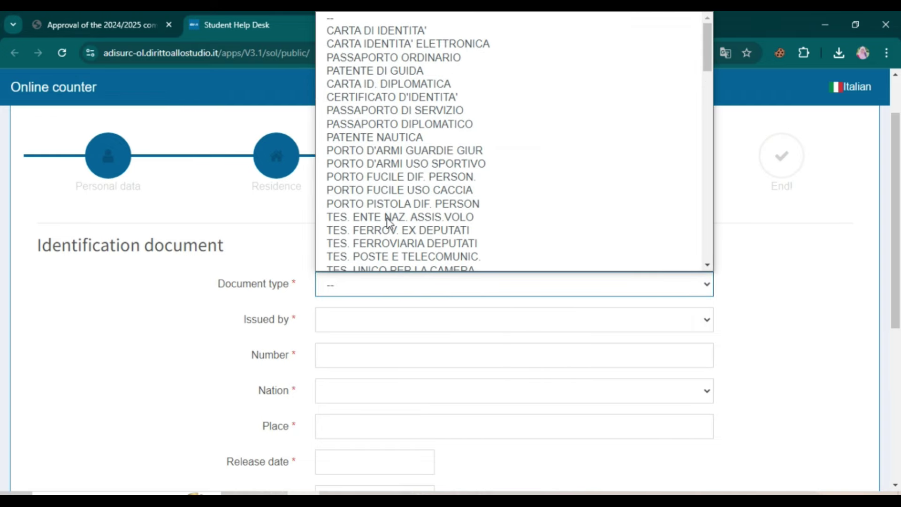
pyautogui.click(392, 58)
pyautogui.click(388, 313)
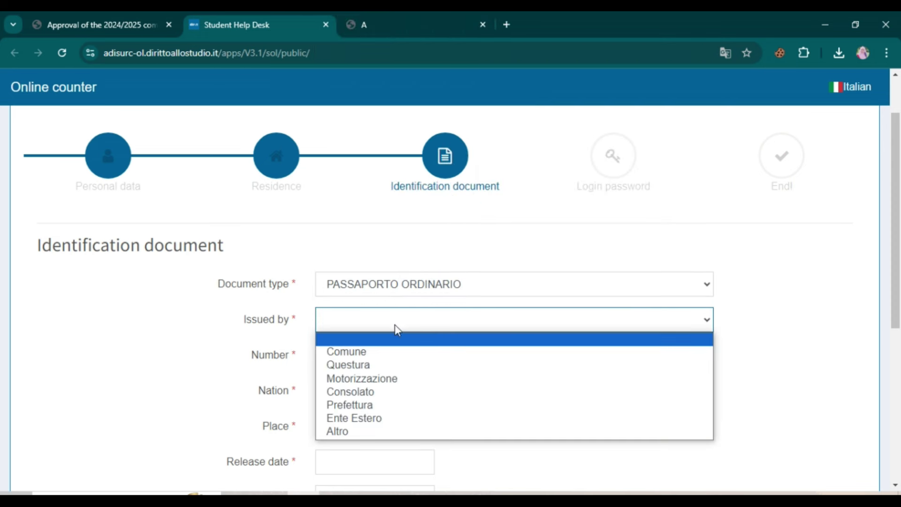
pyautogui.click(365, 419)
# - Enter the passport number, issuing nation PAKISTAN (Z236) and place Lahor
pyautogui.scroll(-1, 359, 378)
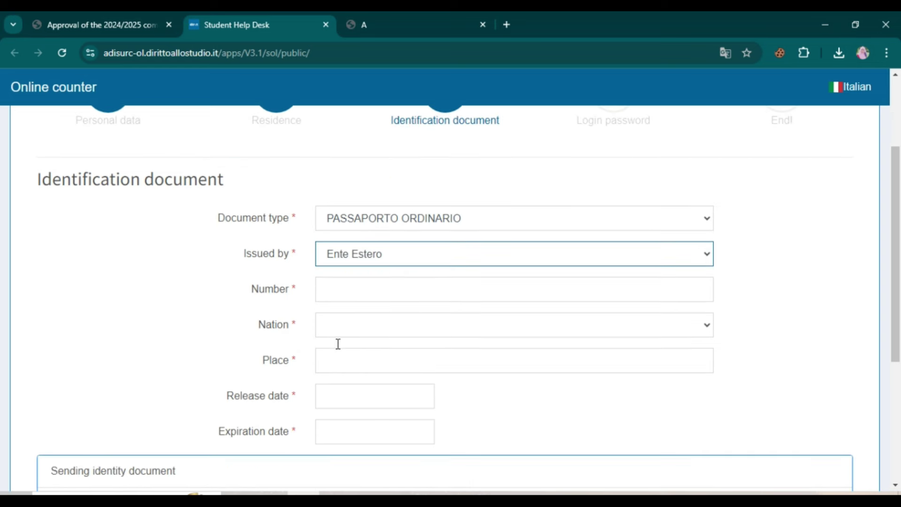
pyautogui.click(348, 288)
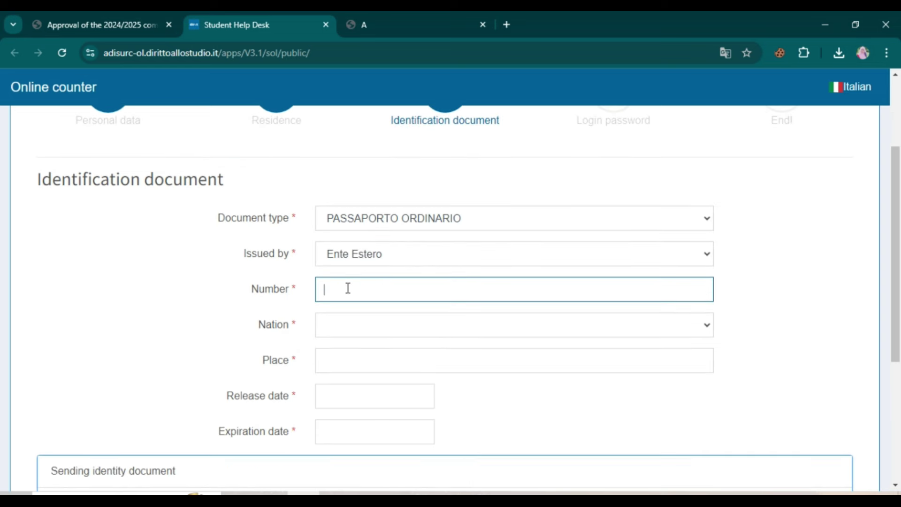
pyautogui.click(401, 331)
pyautogui.write('pak')
pyautogui.press('Return')
pyautogui.click(388, 361)
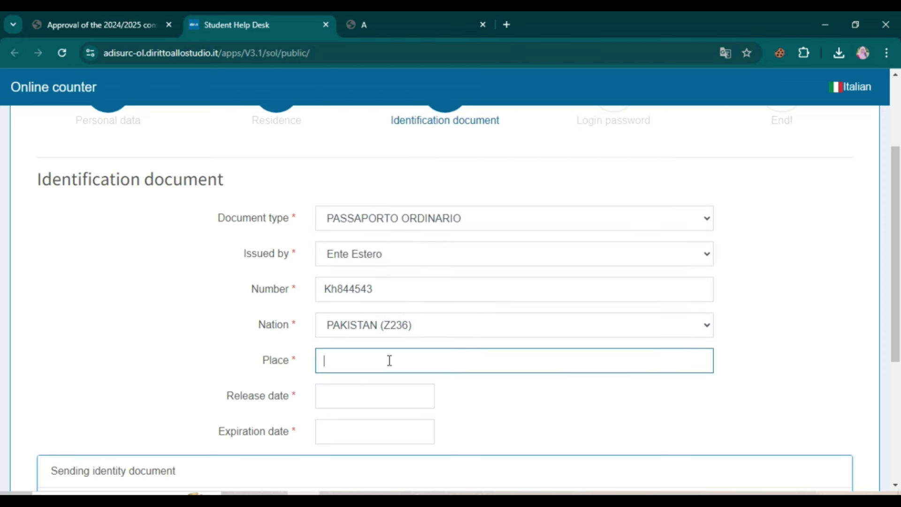
pyautogui.write('Lahore')
pyautogui.scroll(-3, 467, 378)
pyautogui.click(533, 302)
# - Enter release date 02/02/2021 and expiration date 02/02/2031
pyautogui.click(362, 272)
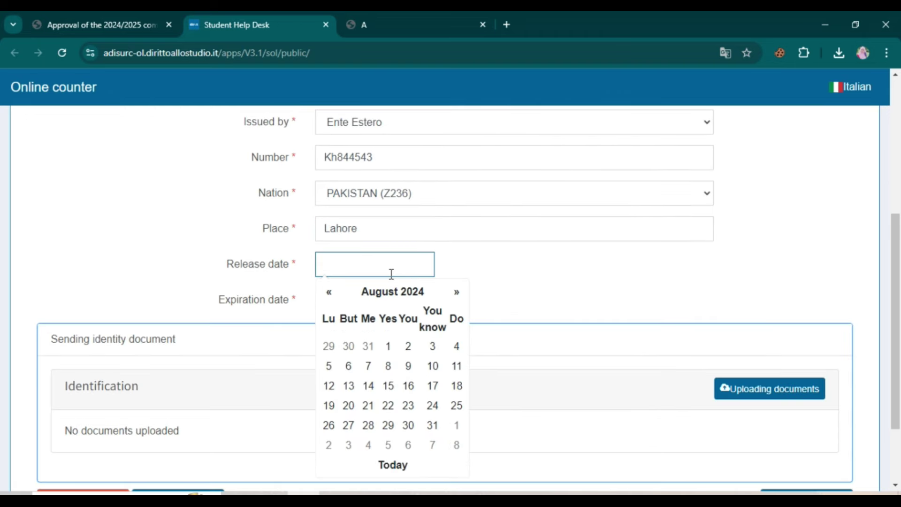
pyautogui.write('02/02/2021')
pyautogui.press('Tab')
pyautogui.write('02/02/2031')
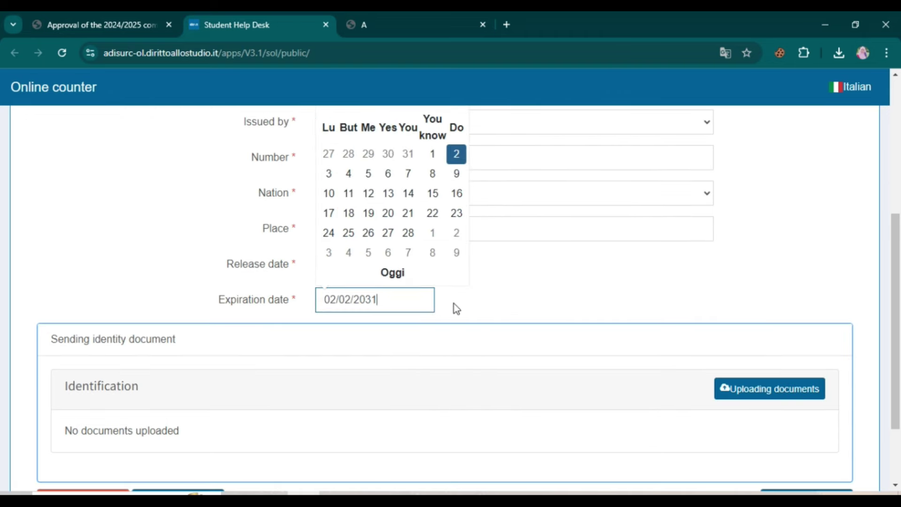
pyautogui.click(455, 304)
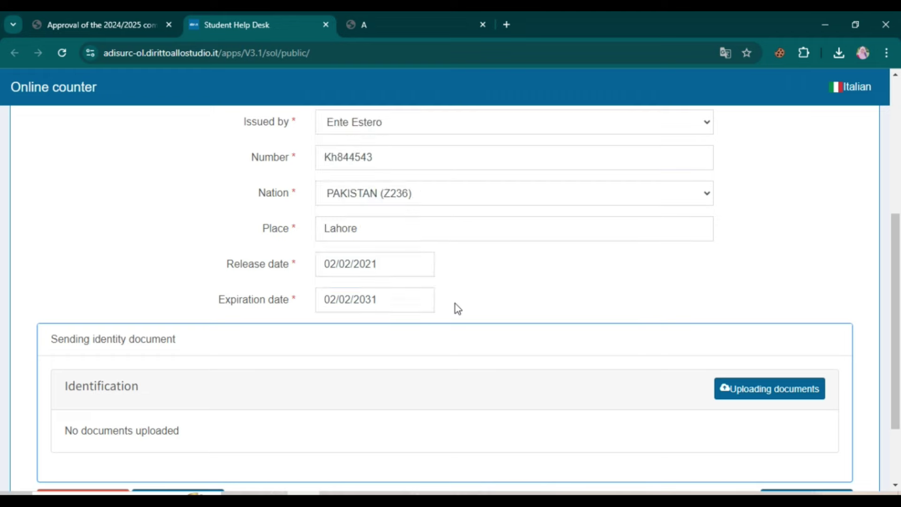
pyautogui.scroll(-3, 455, 303)
# - Upload passport_scanned.pdf as the identity document, confirm sending, and proceed
pyautogui.click(736, 292)
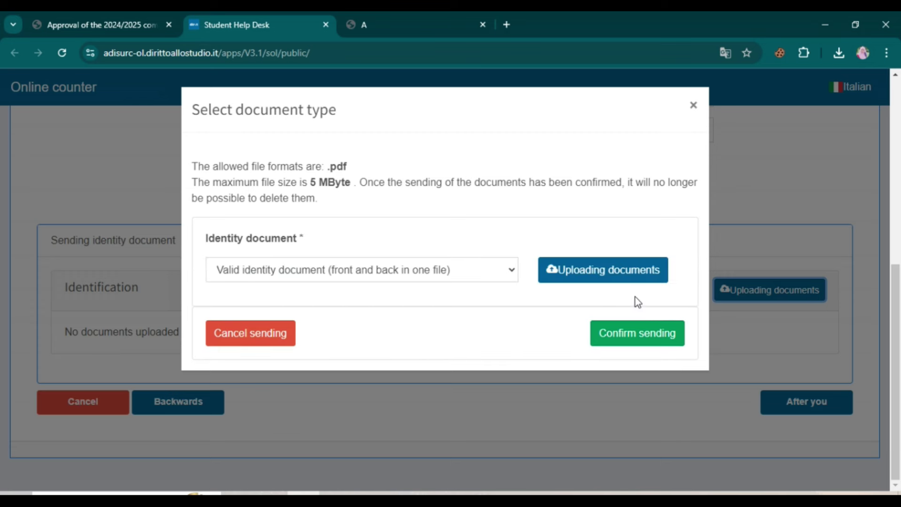
pyautogui.click(584, 278)
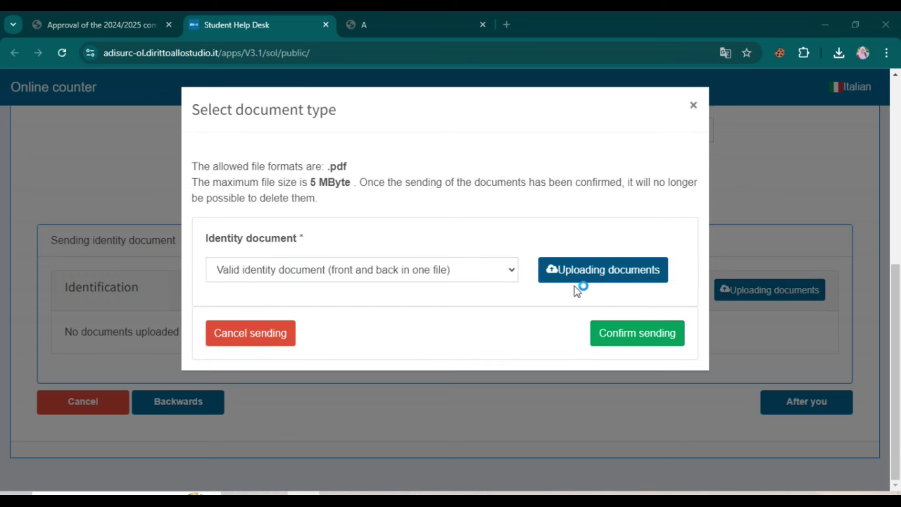
pyautogui.click(604, 312)
pyautogui.click(702, 466)
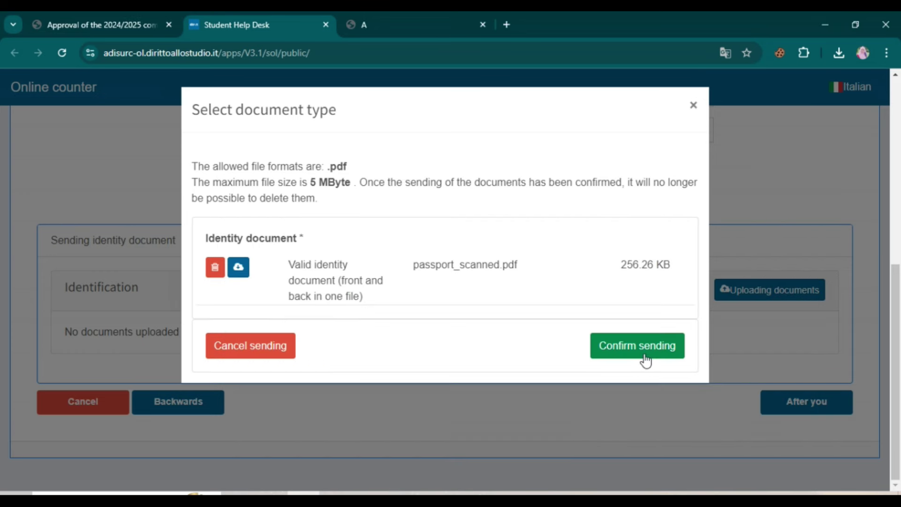
pyautogui.click(647, 361)
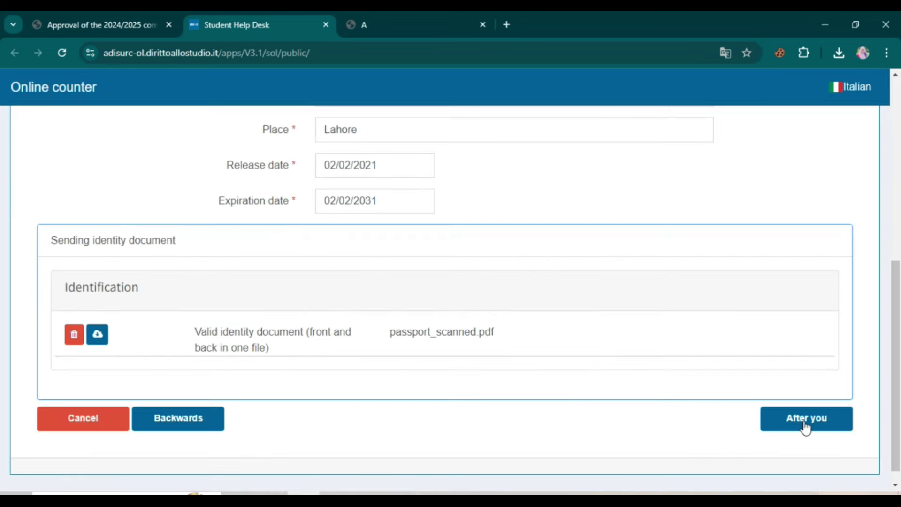
pyautogui.click(806, 425)
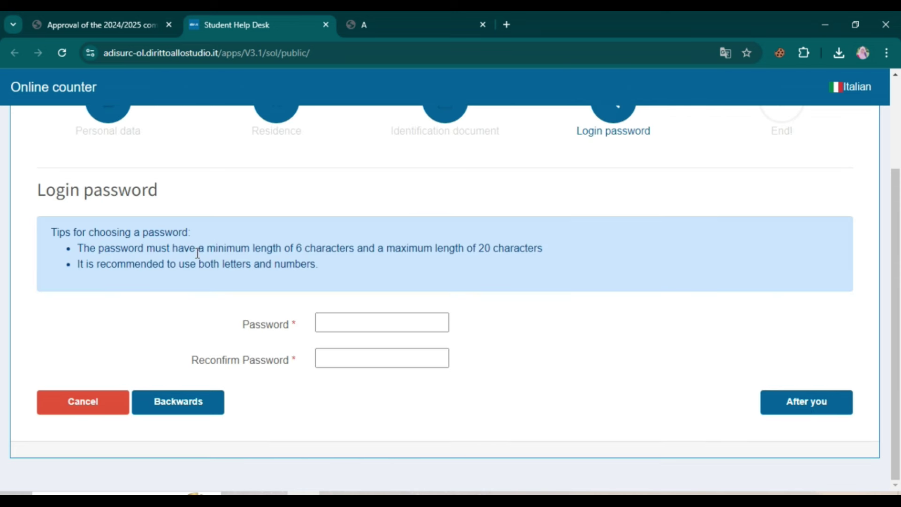
# - Highlight the password rules, then enter and submit the login password
pyautogui.moveTo(208, 249); pyautogui.dragTo(350, 254)
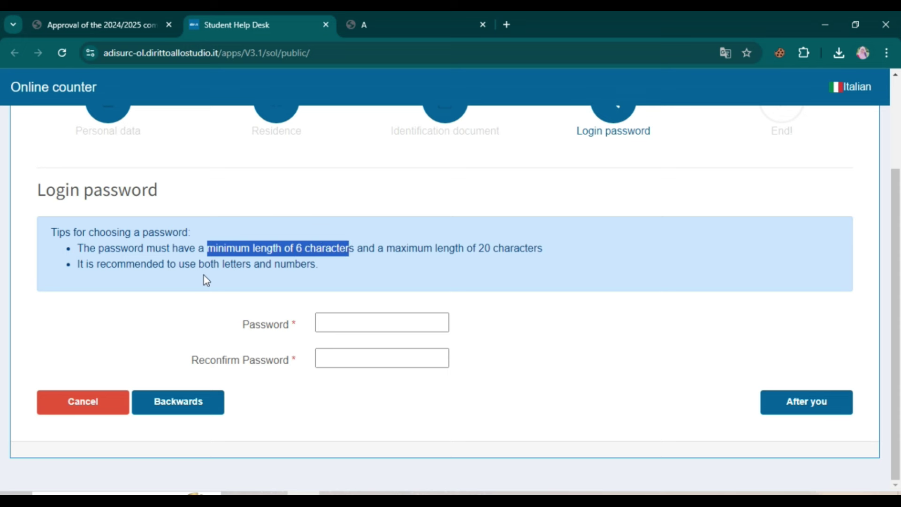
pyautogui.moveTo(202, 265); pyautogui.dragTo(264, 264)
pyautogui.click(346, 322)
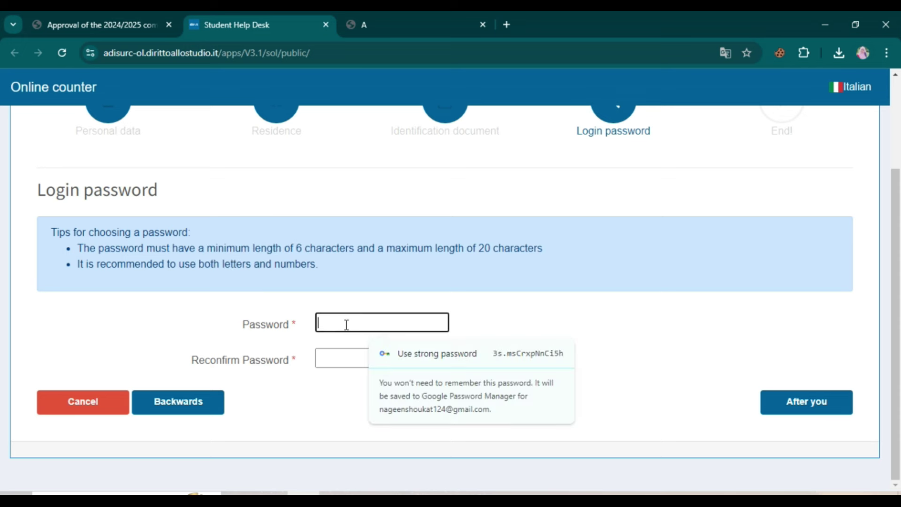
pyautogui.write('*')
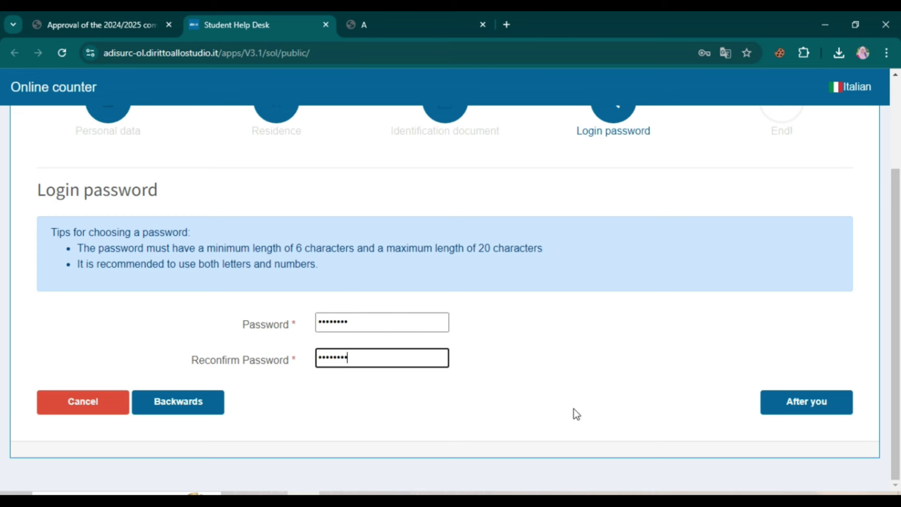
pyautogui.click(807, 411)
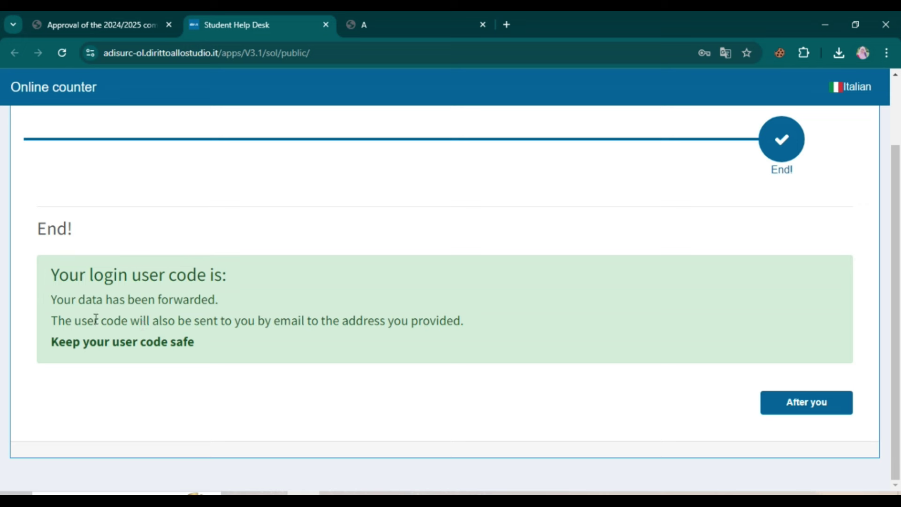
# - Highlight the note that the code is emailed and continue past the End page
pyautogui.moveTo(257, 321); pyautogui.dragTo(475, 340)
pyautogui.click(447, 357)
pyautogui.click(798, 404)
# - Open the Registrazione Utente email in Gmail, translate it to English, and select the user code
pyautogui.rightClick(305, 493)
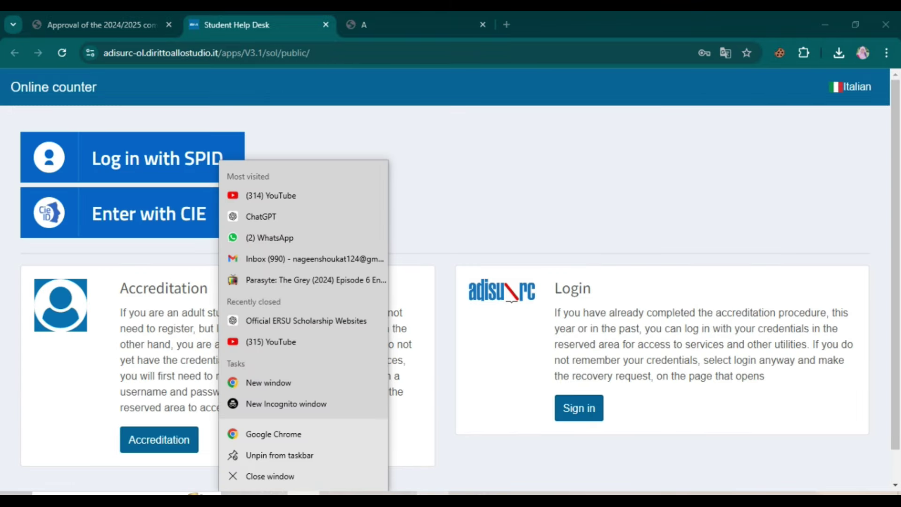
pyautogui.click(305, 258)
pyautogui.click(446, 193)
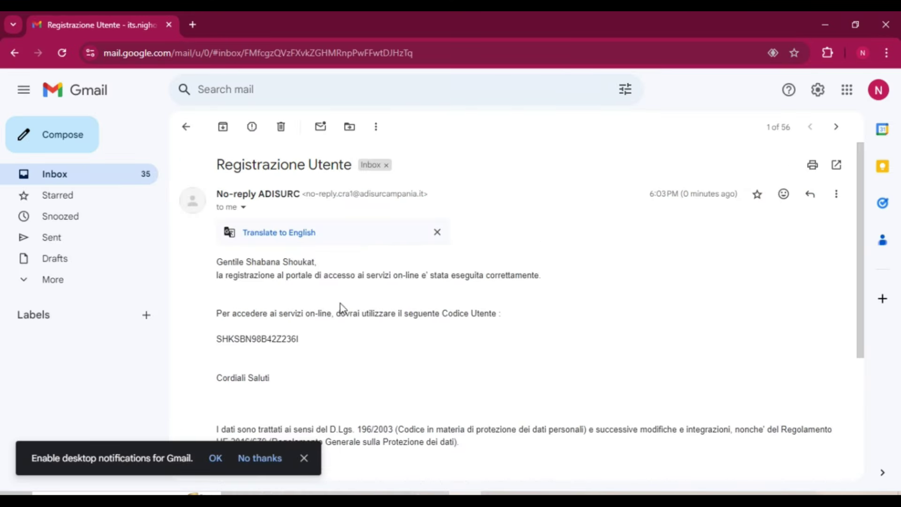
pyautogui.click(294, 235)
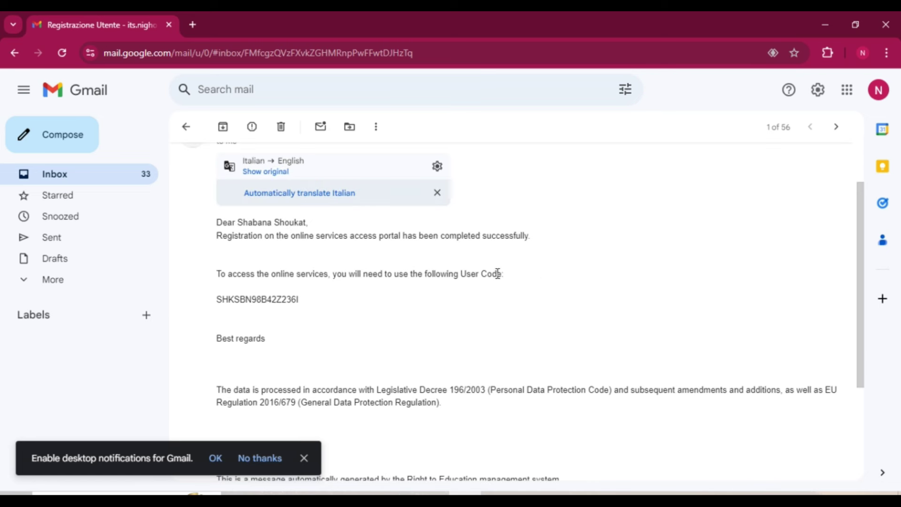
pyautogui.moveTo(216, 303); pyautogui.dragTo(300, 300)
pyautogui.hotkey('ctrl', 'c')
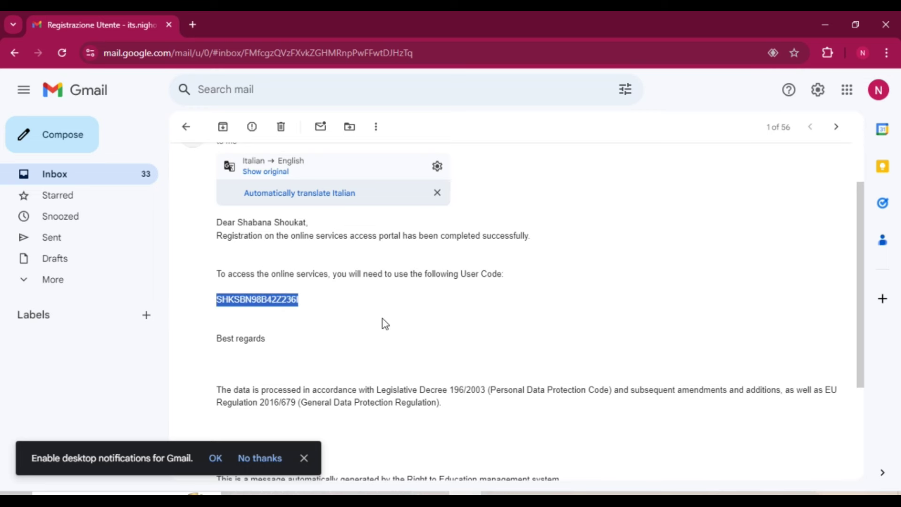
pyautogui.scroll(-3, 382, 321)
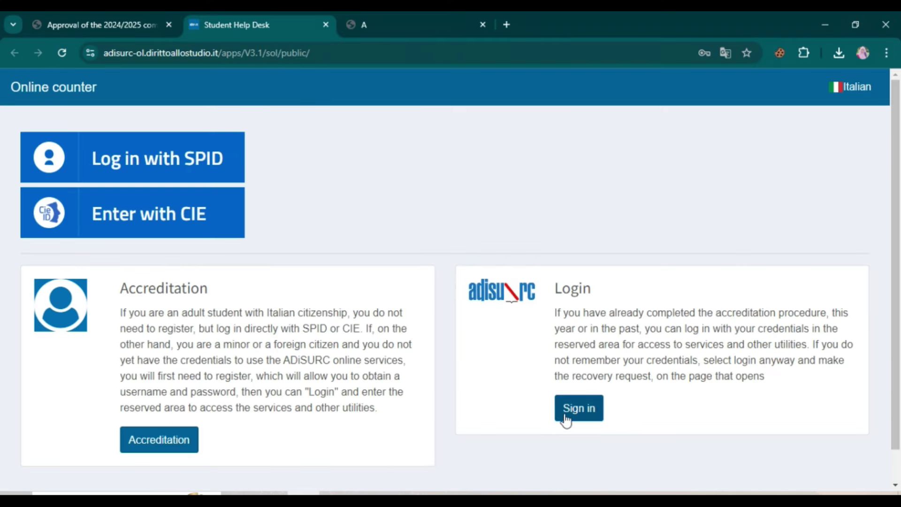
# - Log in by pasting the emailed user code as Tax ID and entering the password
pyautogui.click(569, 413)
pyautogui.click(333, 264)
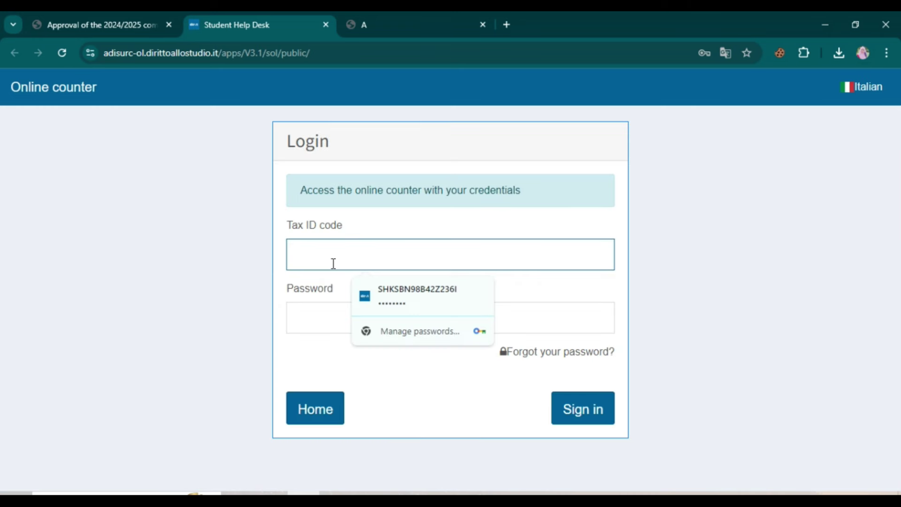
pyautogui.hotkey('ctrl', 'v')
pyautogui.click(333, 320)
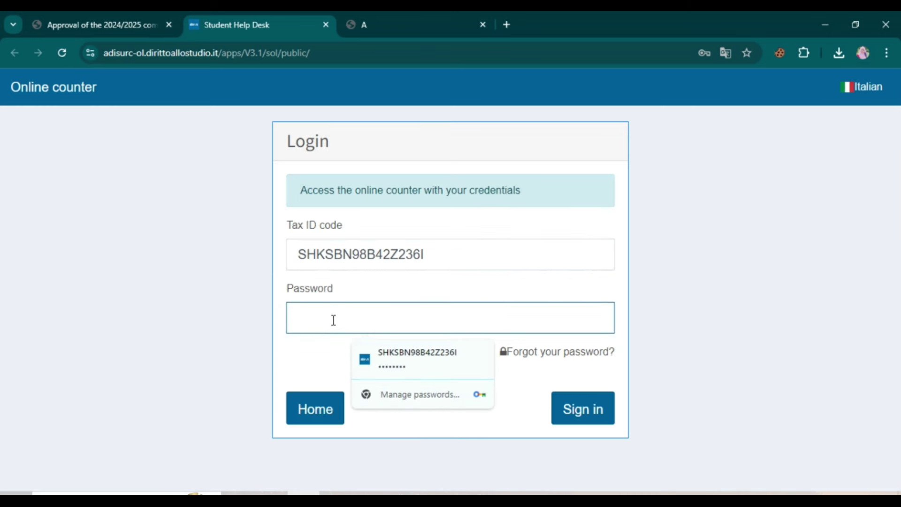
pyautogui.write('••••••••')
pyautogui.click(559, 410)
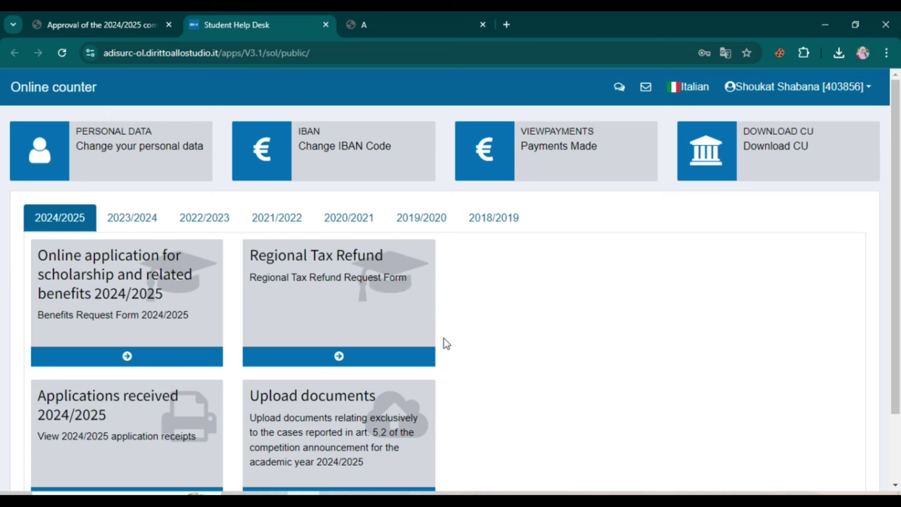
pyautogui.scroll(-2, 444, 339)
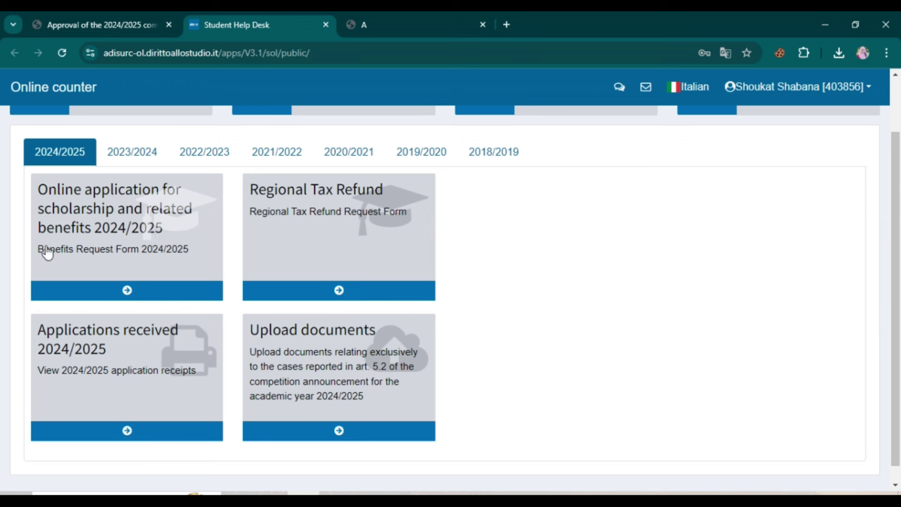
# - Open the 2024/2025 scholarship benefits request form and fill in the PEC email field
pyautogui.click(116, 295)
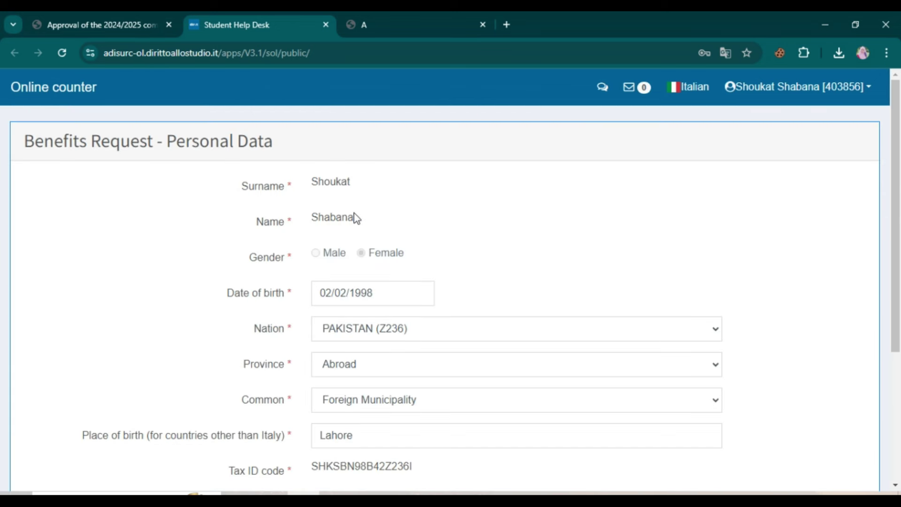
pyautogui.scroll(-3, 363, 258)
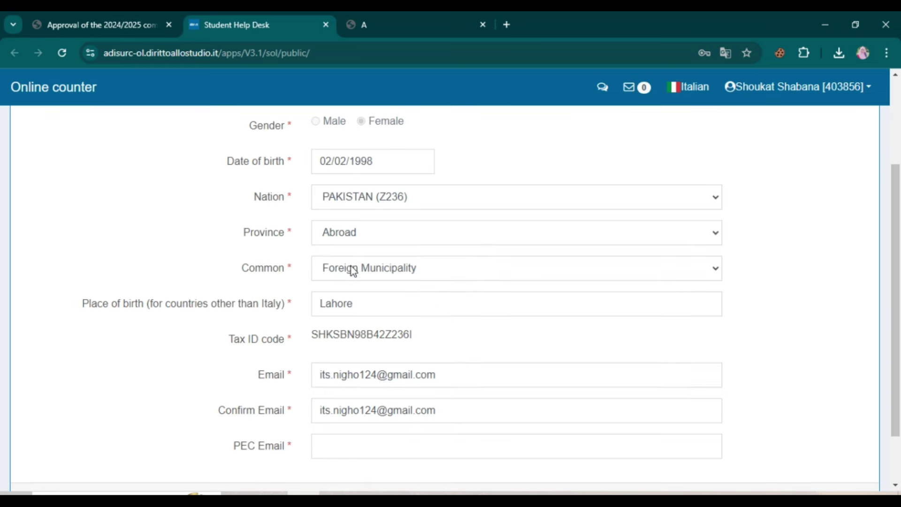
pyautogui.scroll(-2, 392, 261)
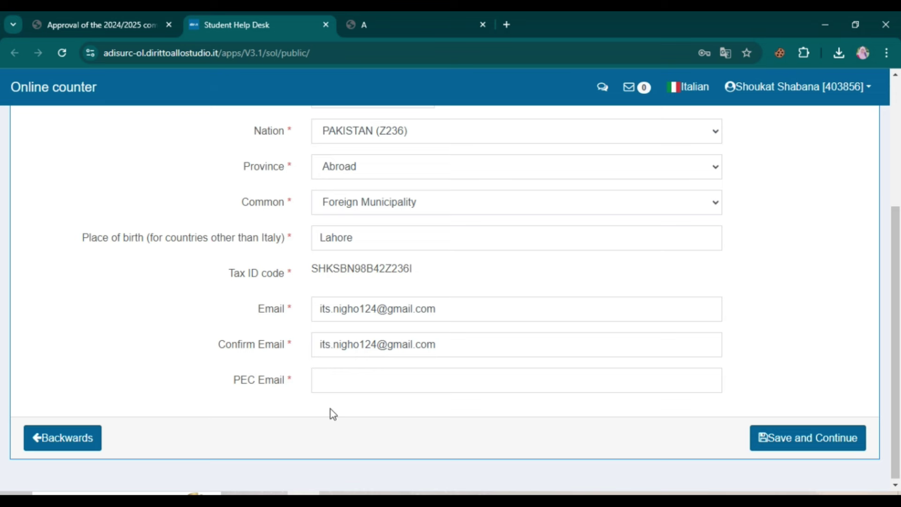
pyautogui.hotkey('alt', 'Tab')
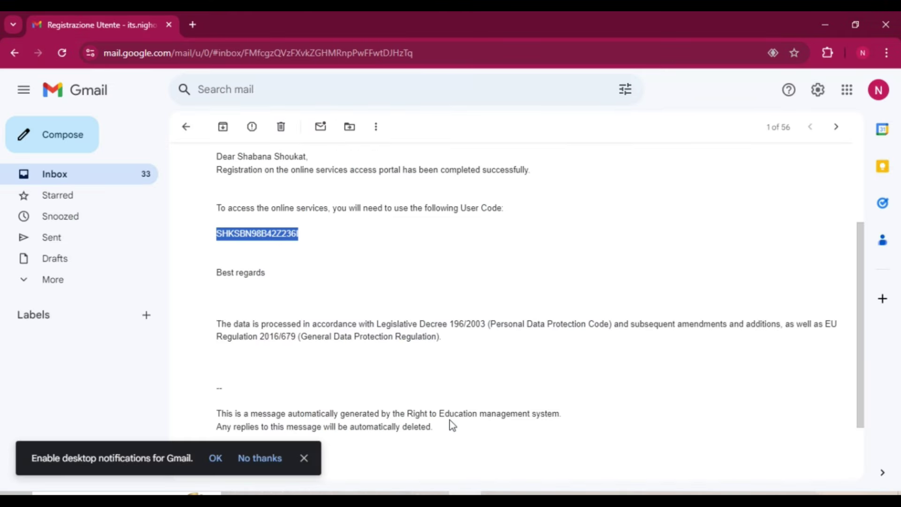
pyautogui.click(303, 493)
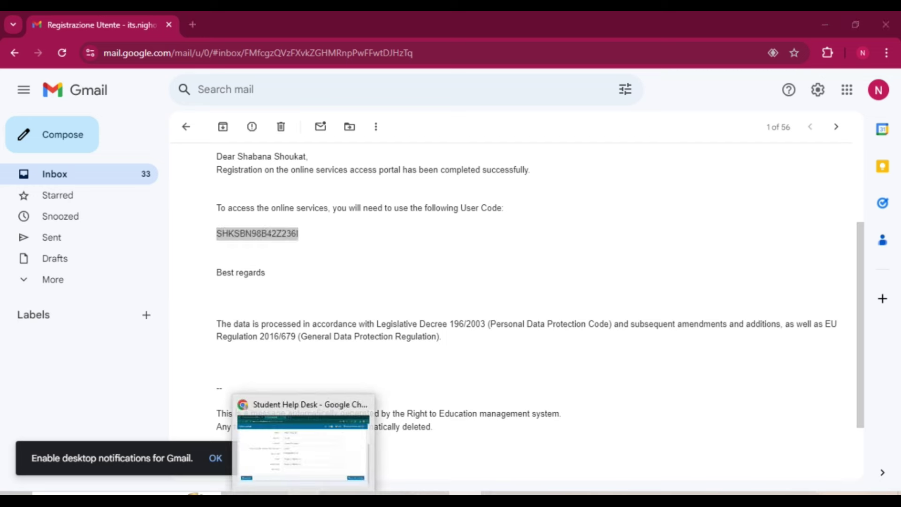
pyautogui.click(303, 446)
# - Save the personal data page, then save the prefilled residence page
pyautogui.click(770, 439)
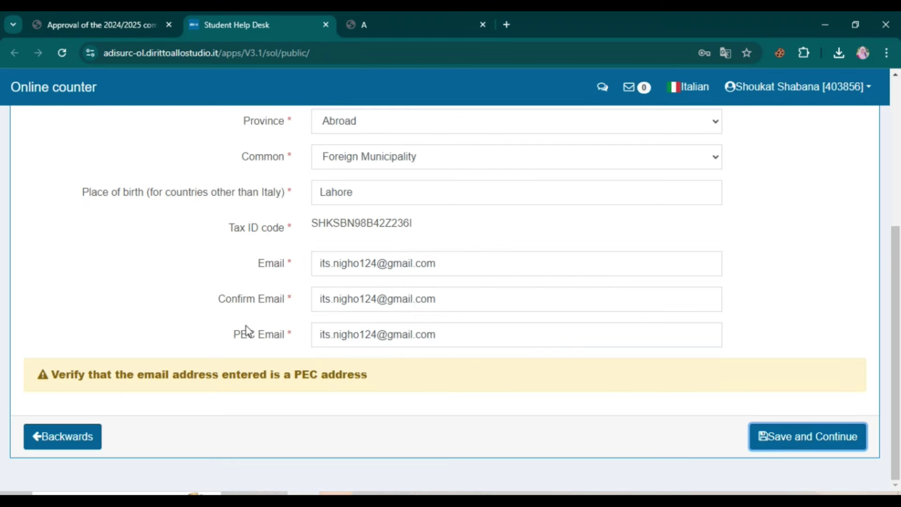
pyautogui.scroll(-5, 338, 246)
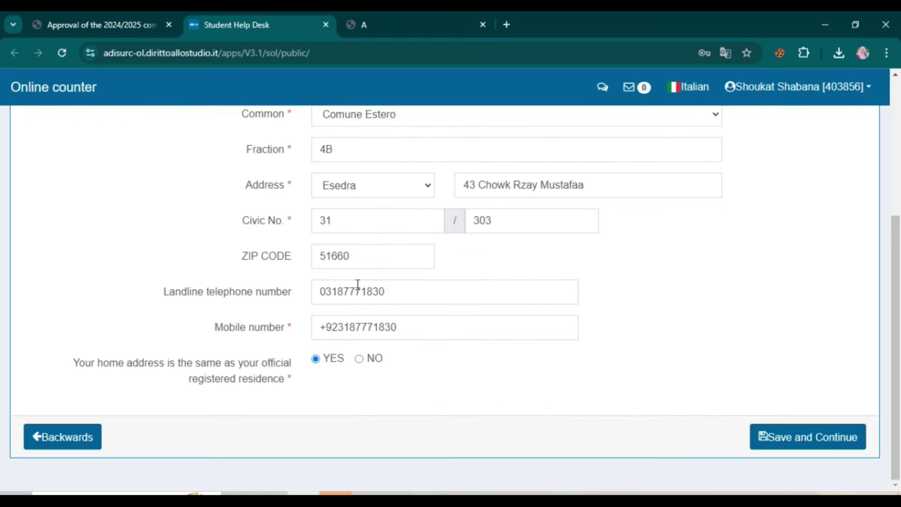
pyautogui.click(790, 437)
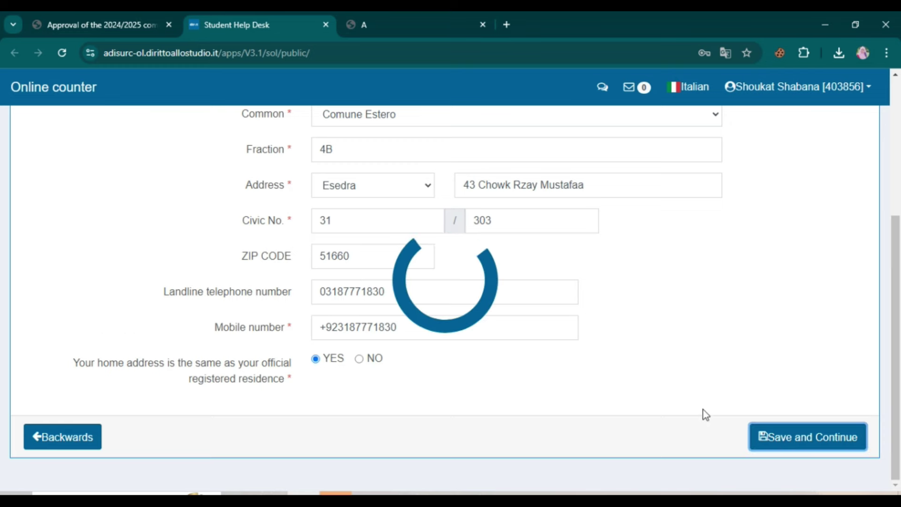
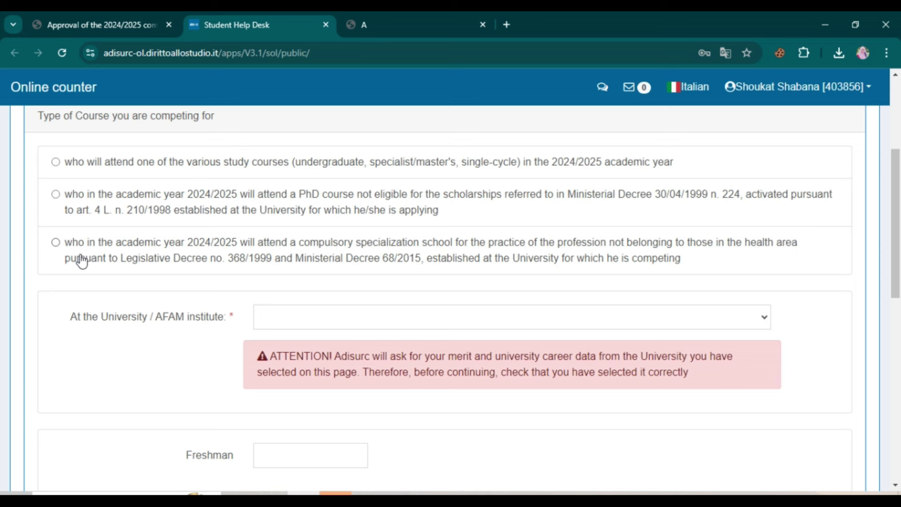
# - Choose the undergraduate/master's/single-cycle course type and Università di Salerno as the university
pyautogui.click(55, 162)
pyautogui.scroll(-1, 573, 335)
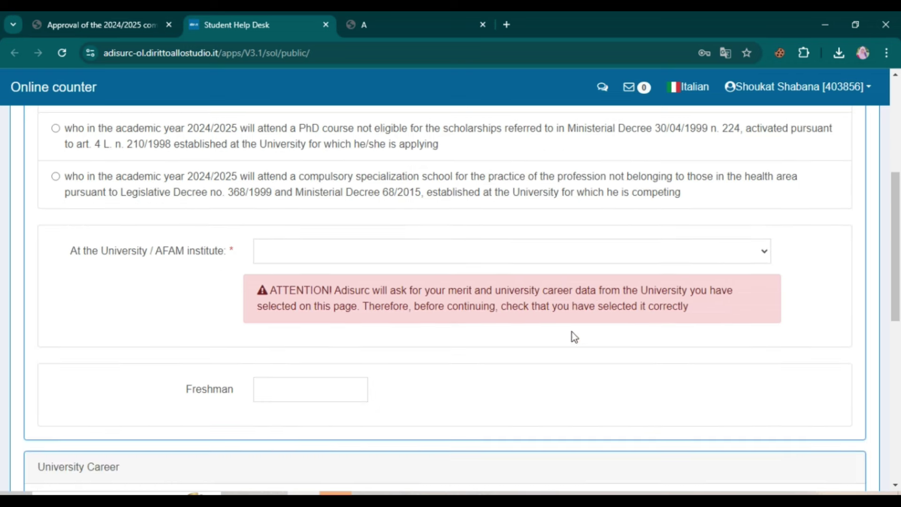
pyautogui.click(366, 260)
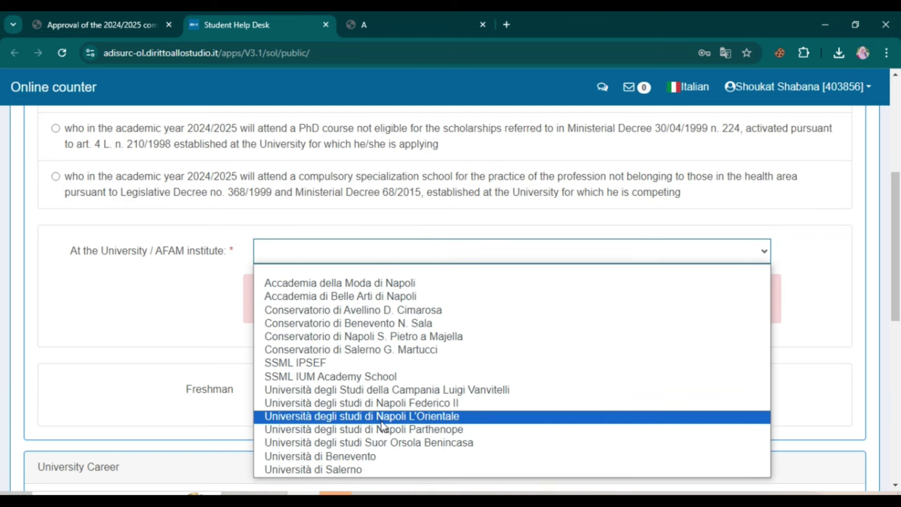
pyautogui.click(334, 468)
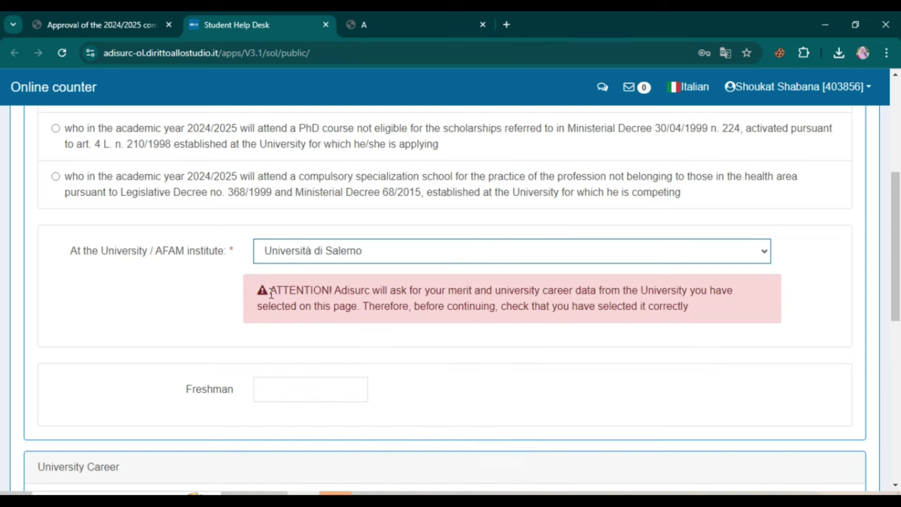
pyautogui.moveTo(271, 294); pyautogui.dragTo(708, 317)
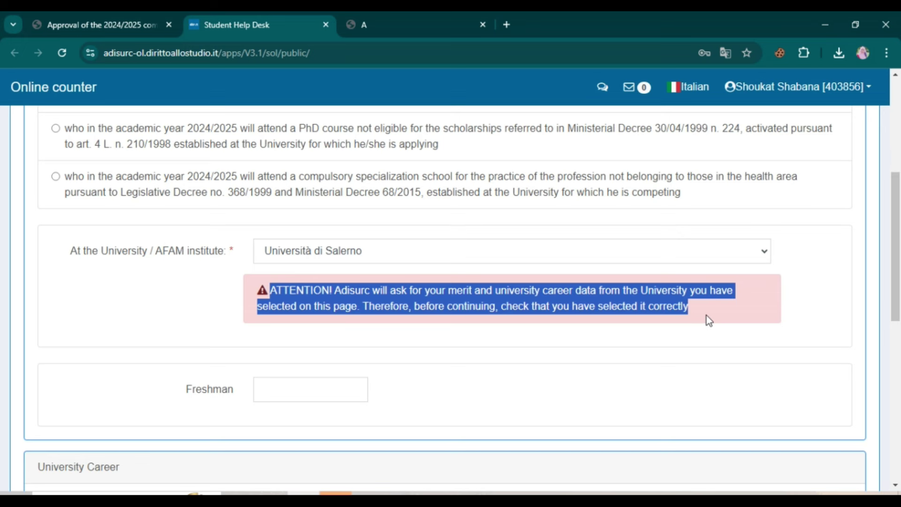
pyautogui.click(680, 346)
# - Enter 'yes' for Freshman and scroll down to the University Career declarations
pyautogui.scroll(-3, 602, 324)
pyautogui.click(308, 264)
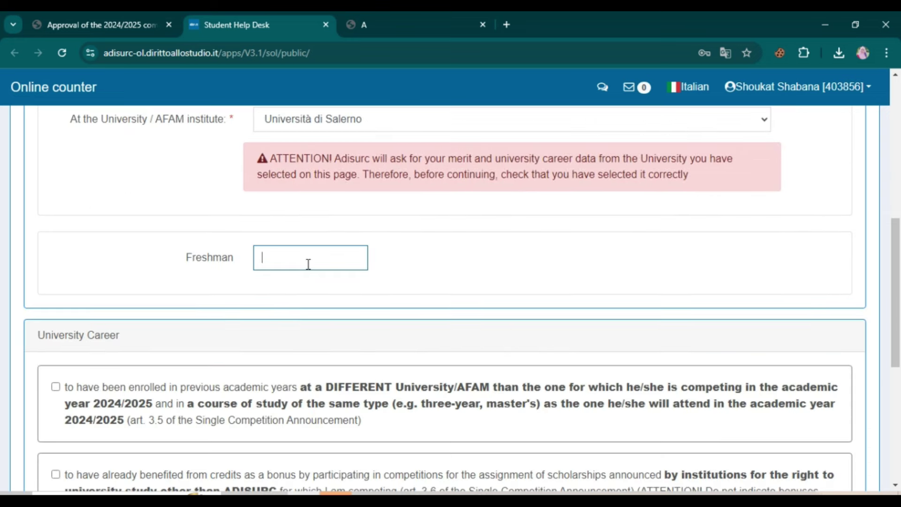
pyautogui.write('yes')
pyautogui.click(394, 283)
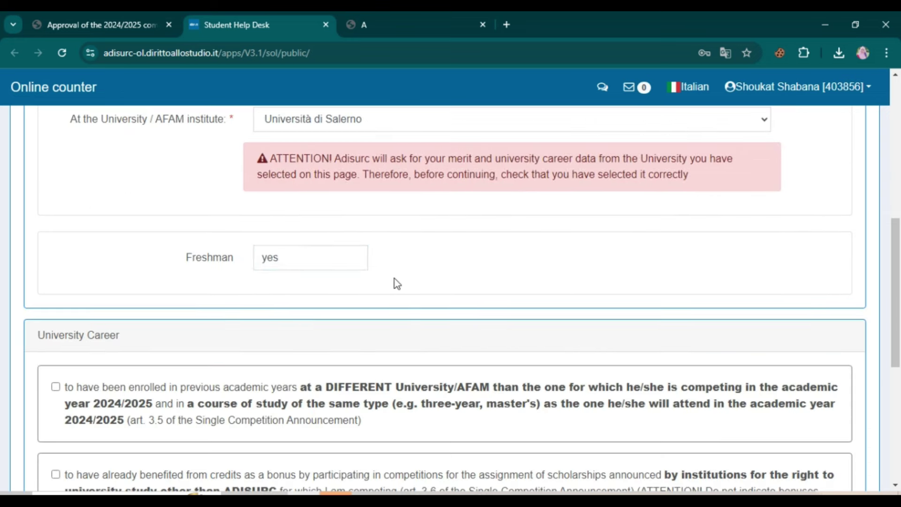
pyautogui.scroll(-2, 396, 284)
pyautogui.scroll(-2, 101, 211)
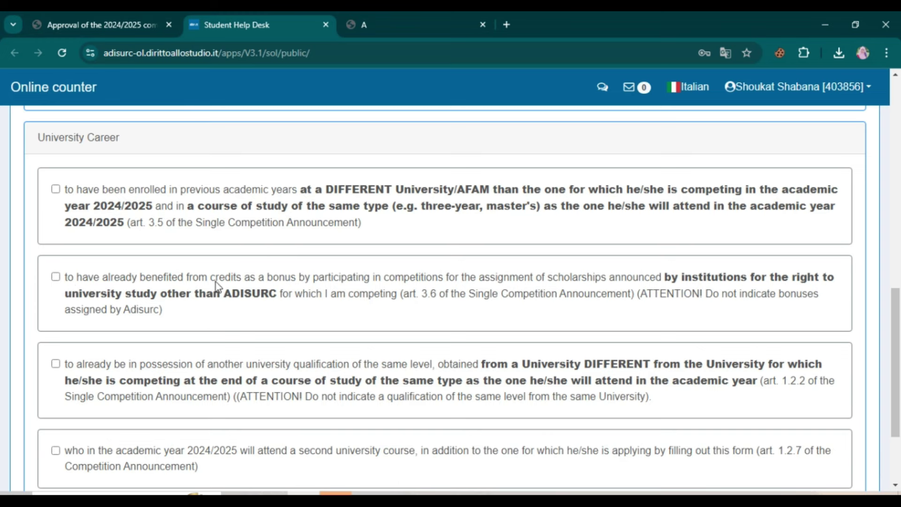
pyautogui.scroll(-2, 168, 309)
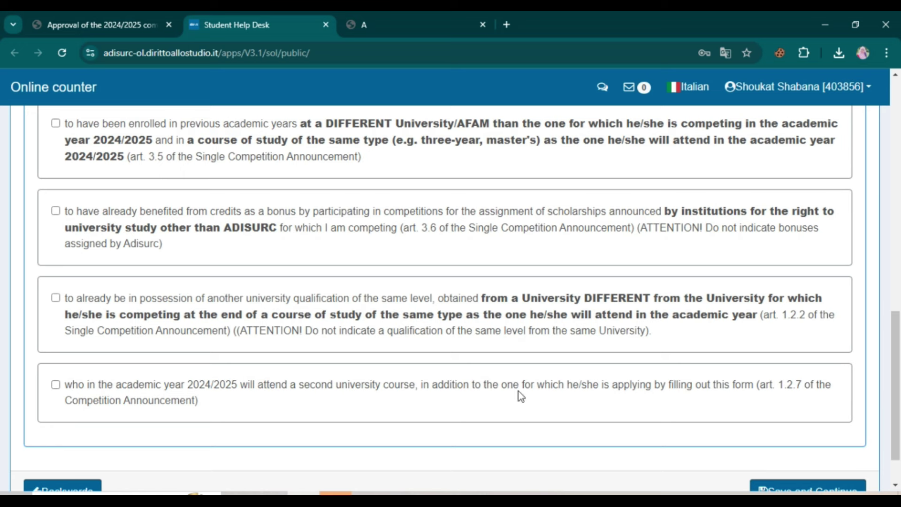
pyautogui.scroll(2, 509, 428)
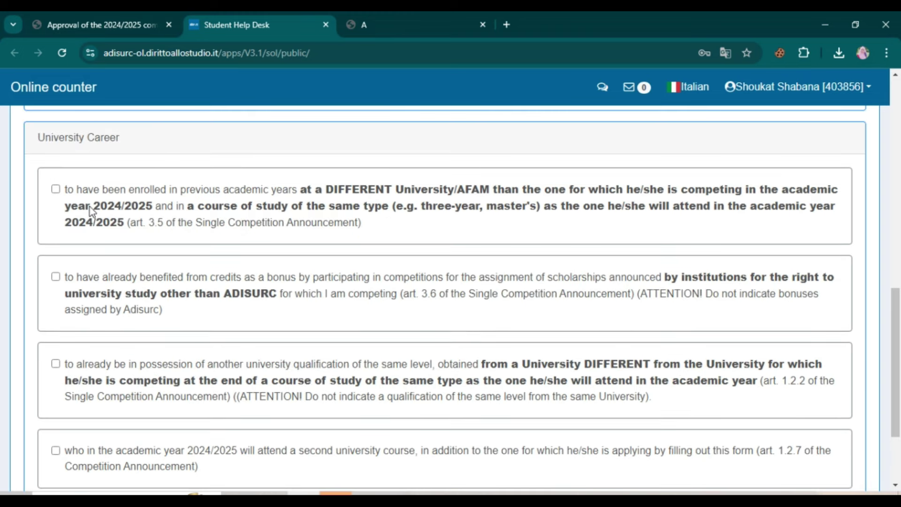
pyautogui.scroll(-4, 102, 207)
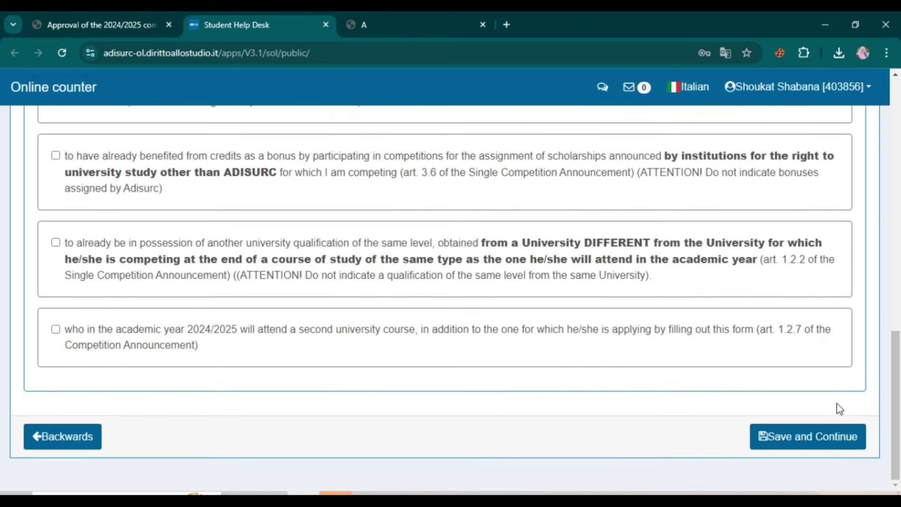
# - Save the university details, request the second-degree scholarship increase, and leave university residence unrequested
pyautogui.click(794, 446)
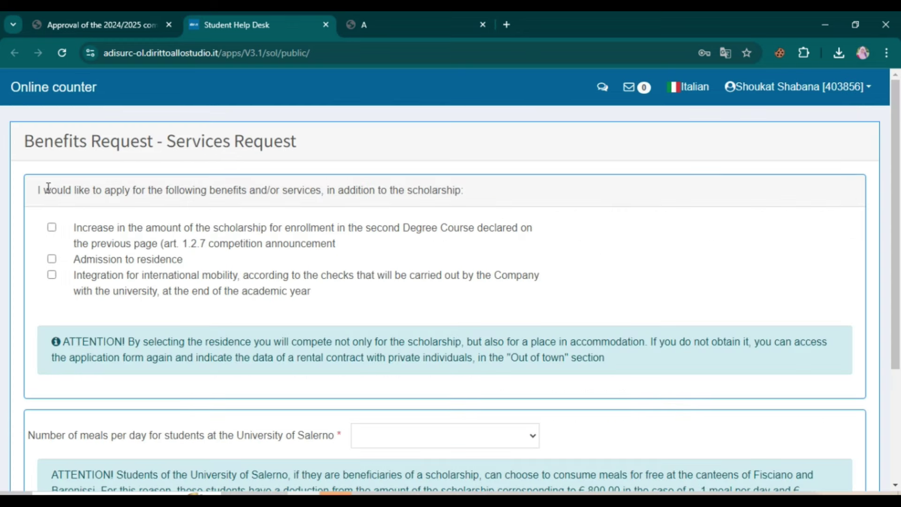
pyautogui.scroll(-3, 88, 198)
pyautogui.scroll(3, 93, 197)
pyautogui.click(53, 229)
pyautogui.click(51, 261)
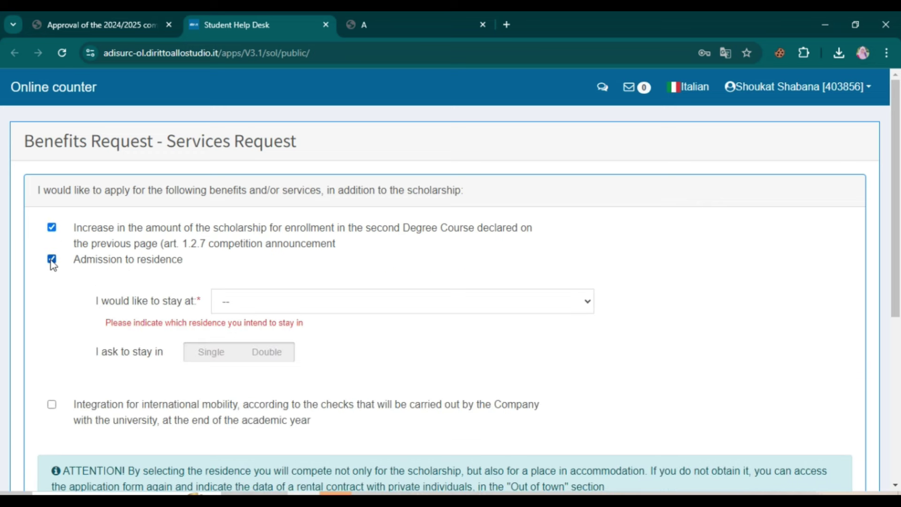
pyautogui.click(336, 307)
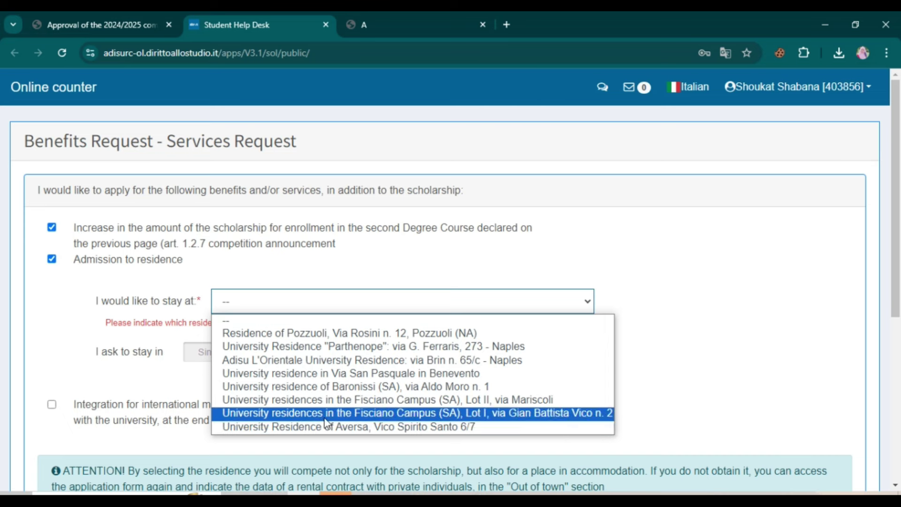
pyautogui.click(57, 282)
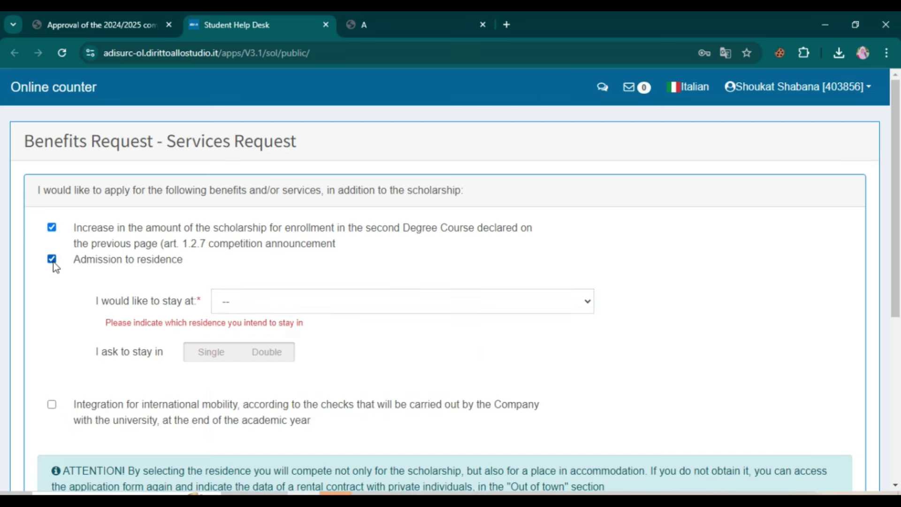
pyautogui.click(51, 258)
pyautogui.click(51, 259)
pyautogui.click(52, 260)
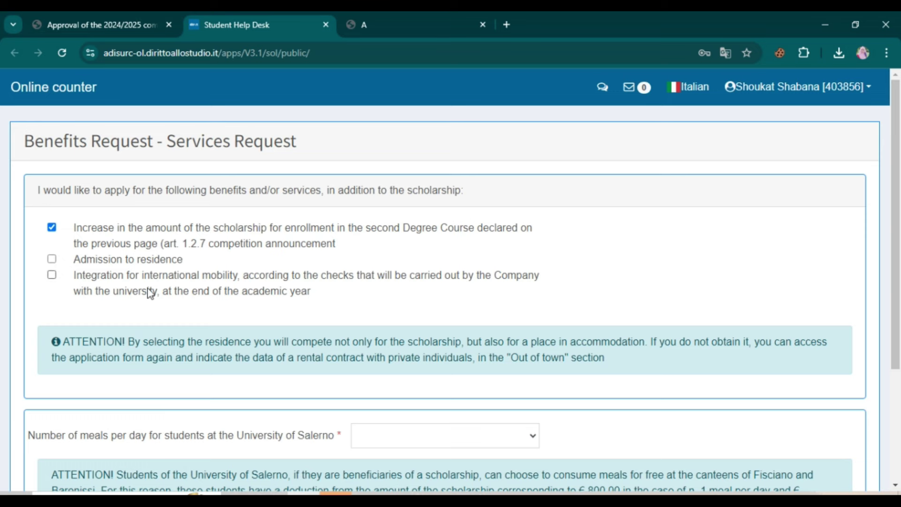
# - Request the international mobility integration, choose 2 meals per day, and save the services request
pyautogui.click(52, 276)
pyautogui.scroll(-3, 230, 298)
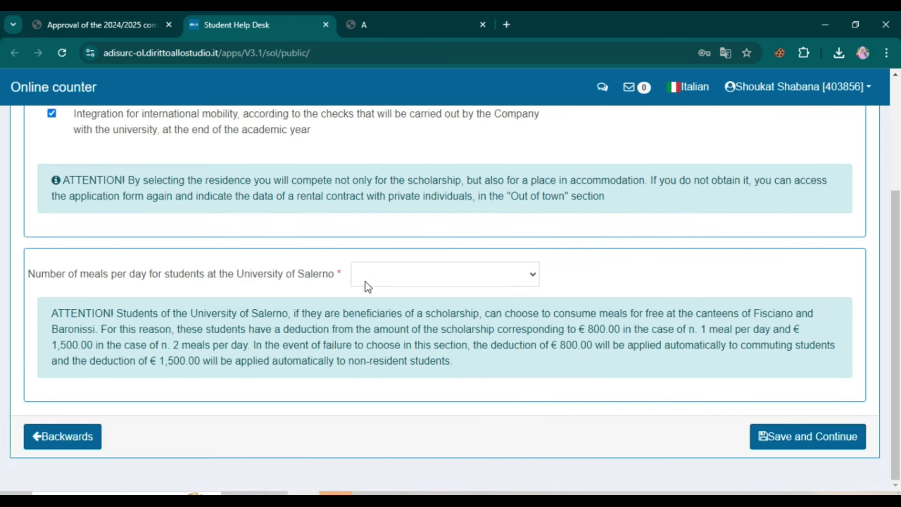
pyautogui.click(368, 278)
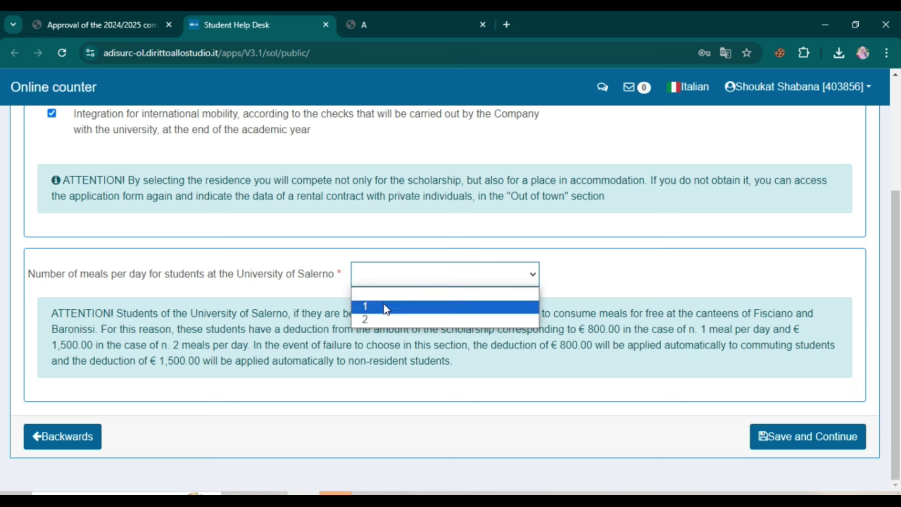
pyautogui.click(387, 319)
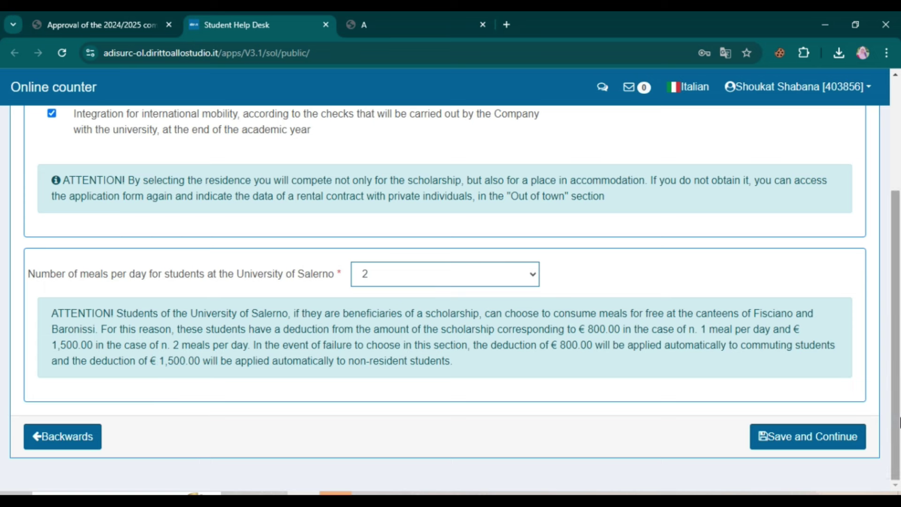
pyautogui.click(808, 436)
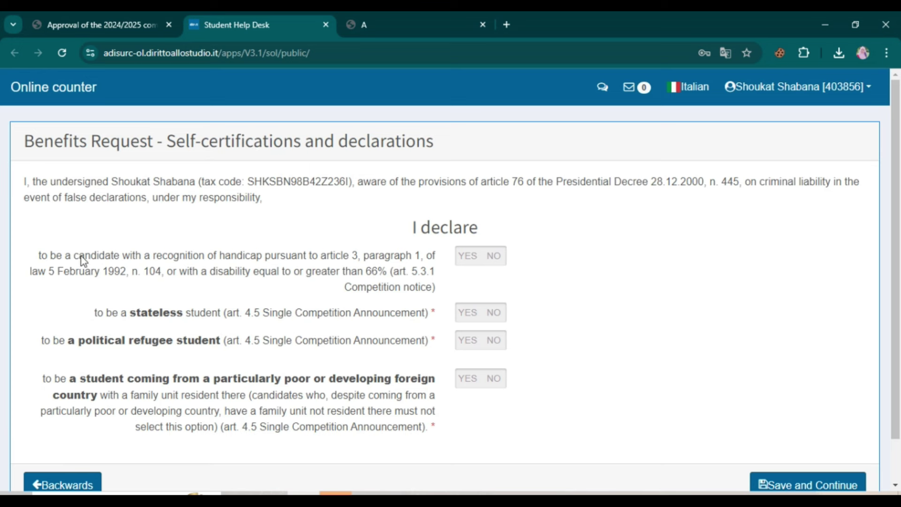
# - Answer NO to the handicap, stateless, political refugee and poor-country declarations, then save
pyautogui.click(465, 259)
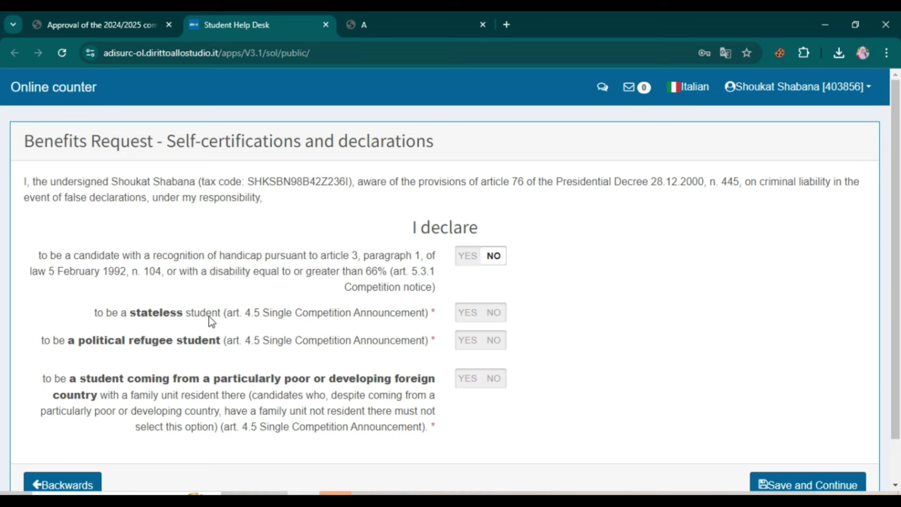
pyautogui.click(492, 313)
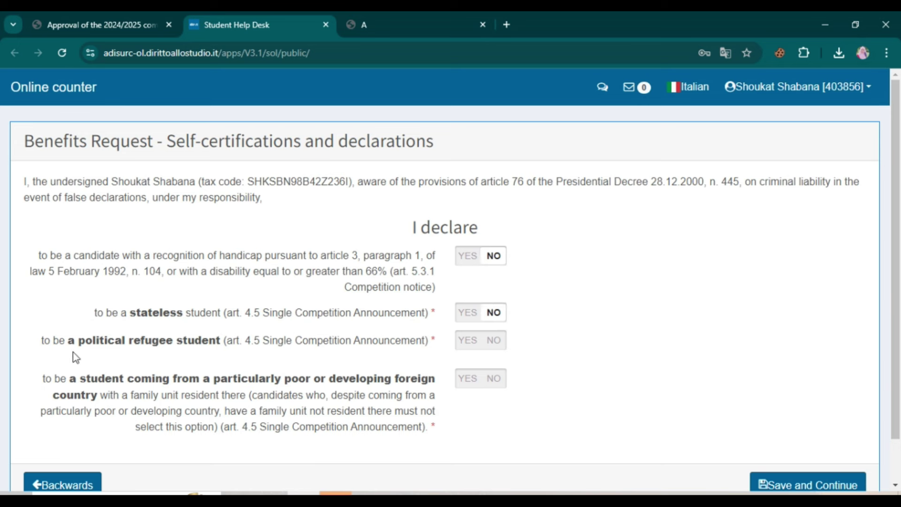
pyautogui.click(488, 341)
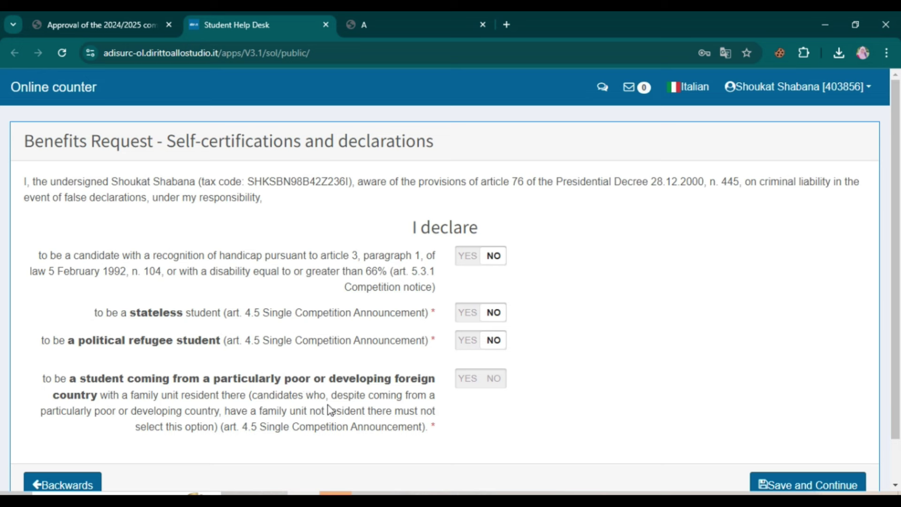
pyautogui.scroll(-2, 333, 402)
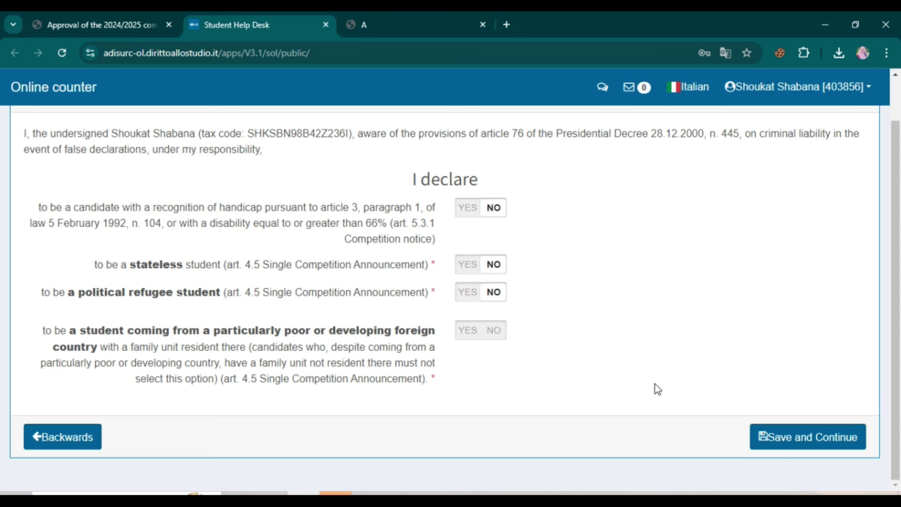
pyautogui.click(467, 330)
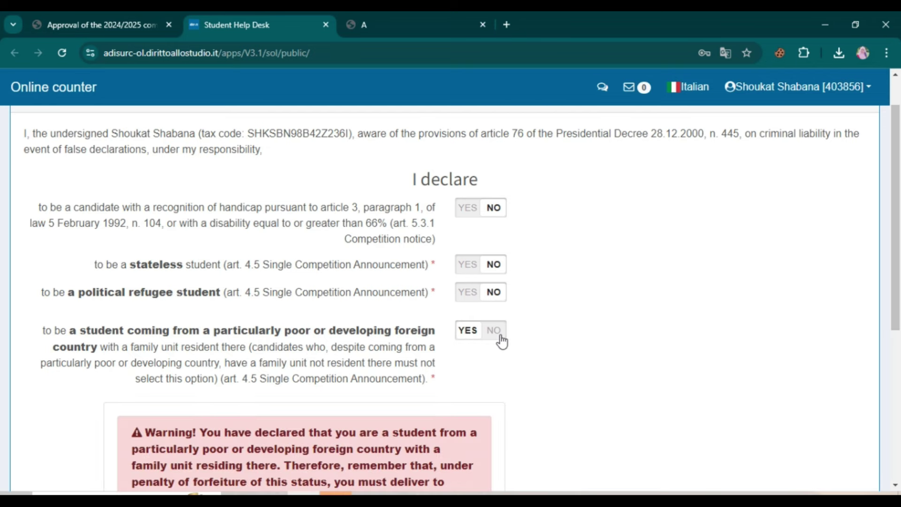
pyautogui.scroll(-3, 435, 327)
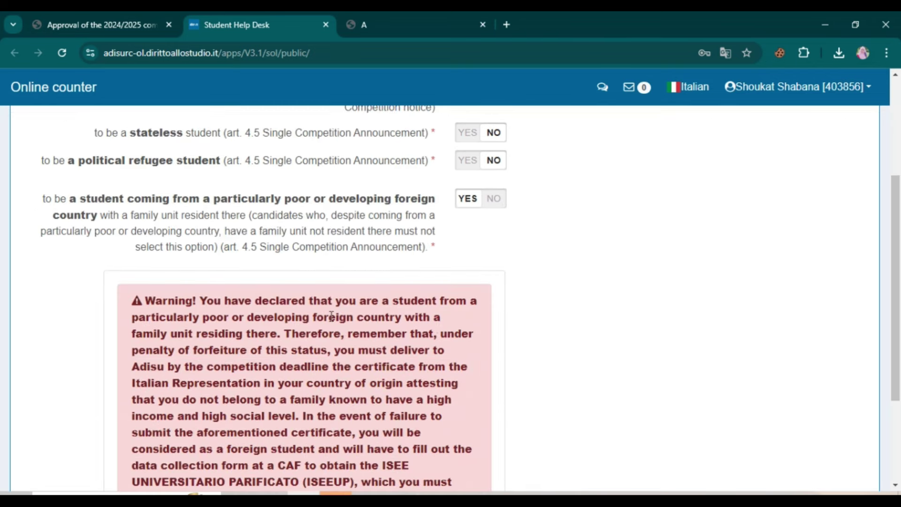
pyautogui.scroll(-2, 385, 310)
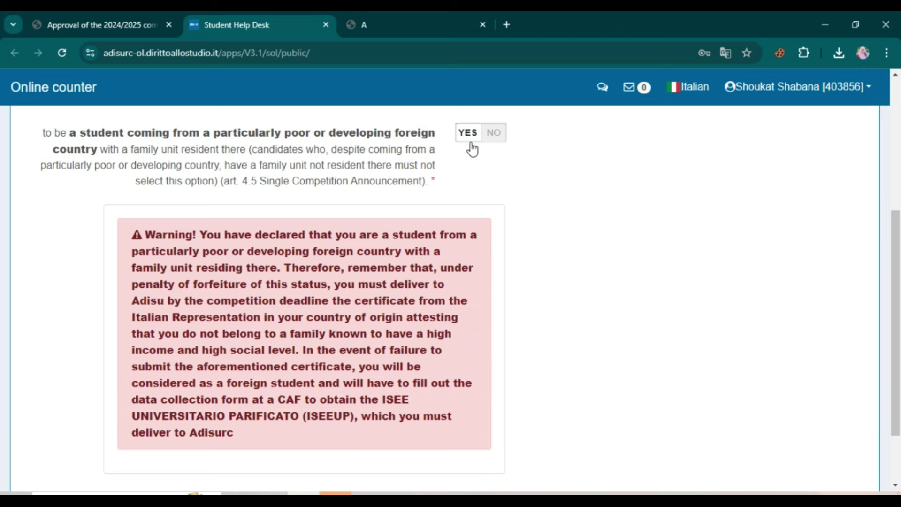
pyautogui.click(491, 133)
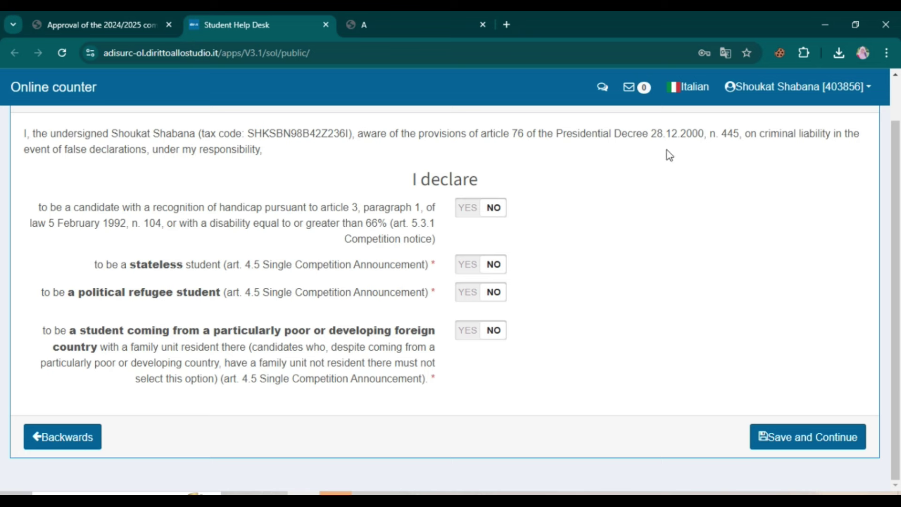
pyautogui.click(829, 438)
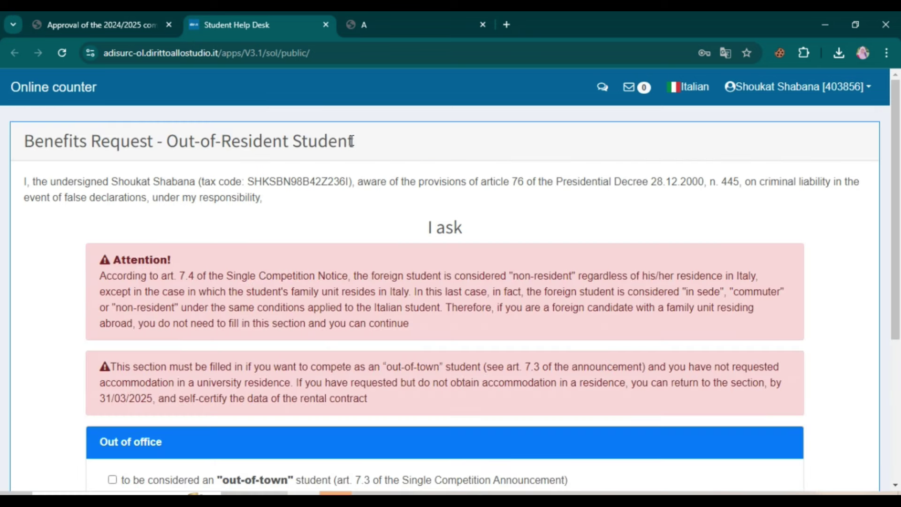
# - Read the out-of-town accommodation notice and save that section to continue
pyautogui.scroll(-3, 403, 192)
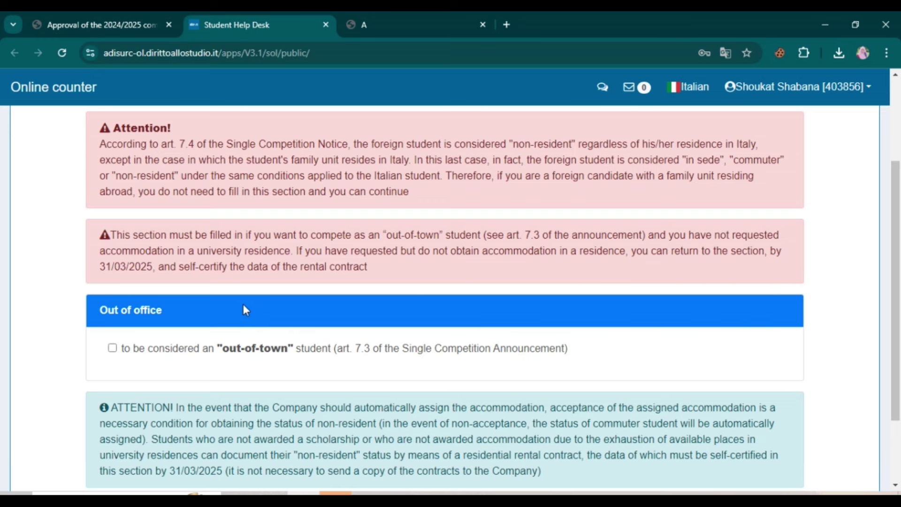
pyautogui.scroll(-2, 298, 354)
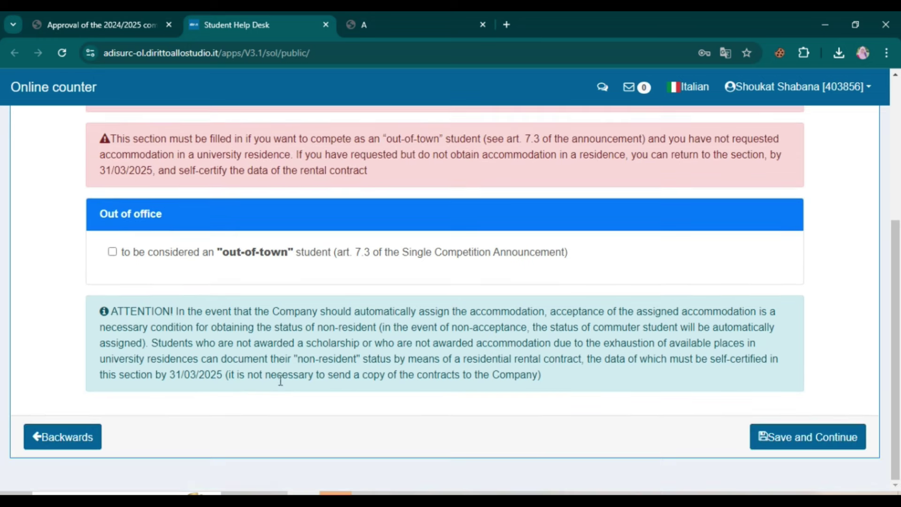
pyautogui.moveTo(312, 312); pyautogui.dragTo(521, 330)
pyautogui.moveTo(151, 345); pyautogui.dragTo(352, 355)
pyautogui.moveTo(433, 357); pyautogui.dragTo(197, 407)
pyautogui.moveTo(221, 377); pyautogui.dragTo(565, 366)
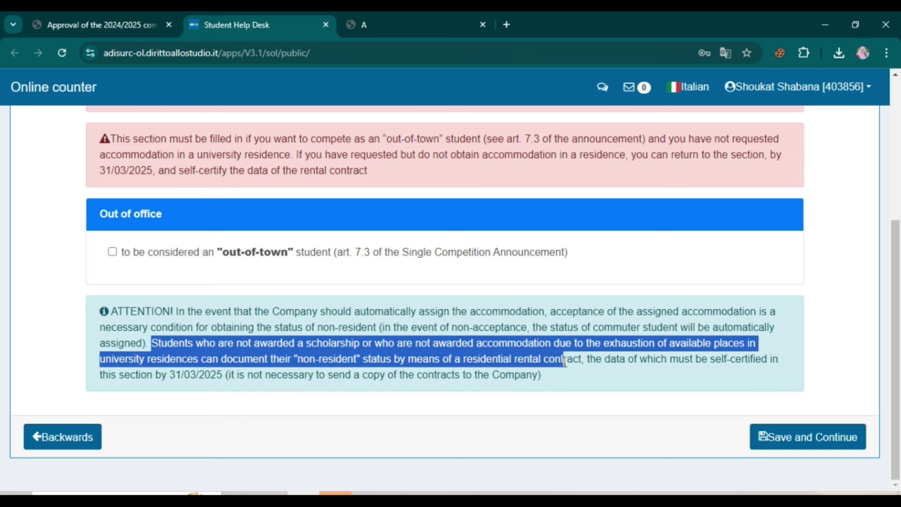
pyautogui.click(558, 390)
pyautogui.click(812, 446)
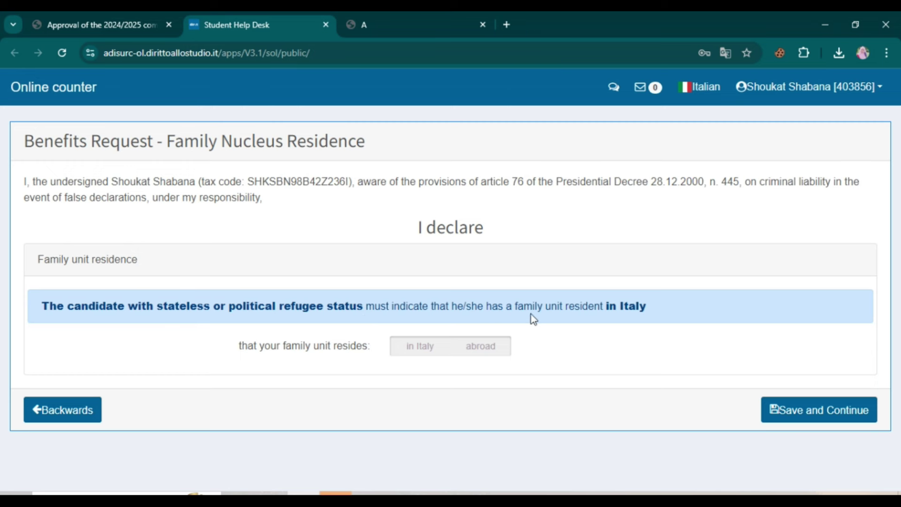
# - Declare that the family unit resides abroad and save the answer
pyautogui.click(486, 351)
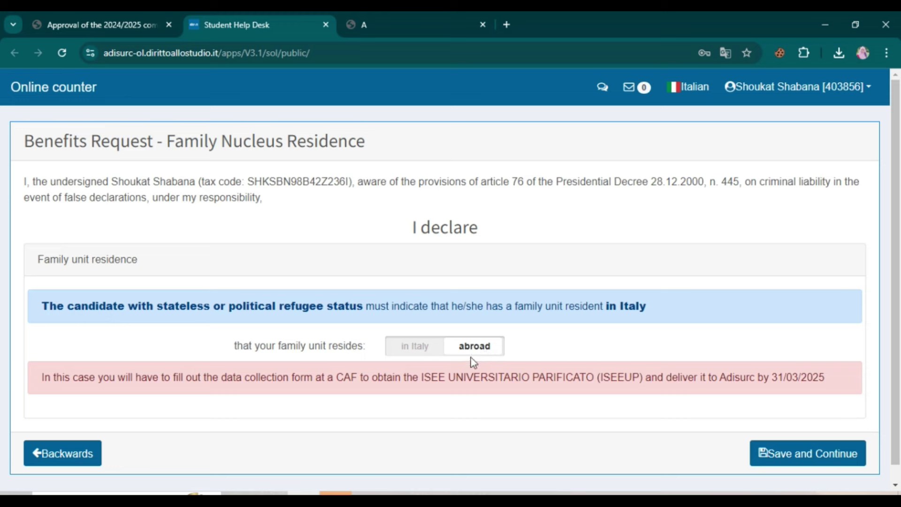
pyautogui.scroll(-1, 388, 347)
pyautogui.scroll(1, 658, 422)
pyautogui.click(798, 458)
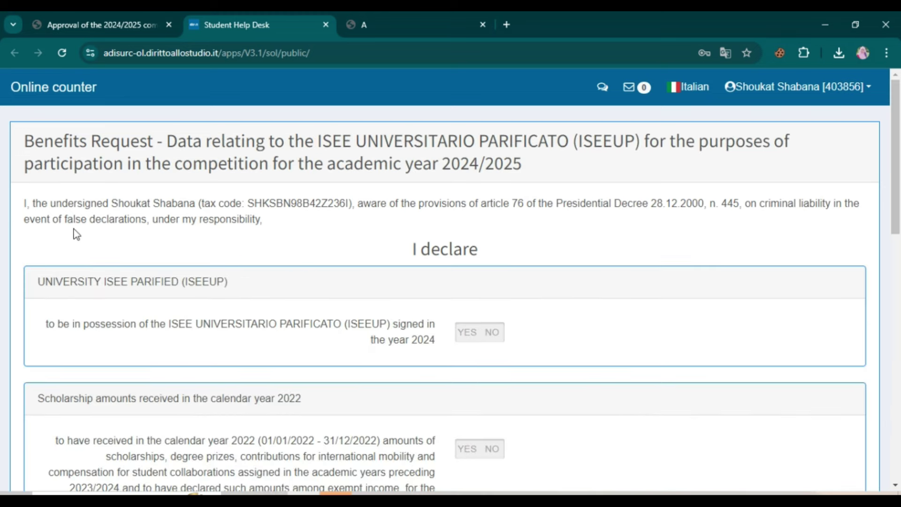
# - Answer YES to holding an ISEEUP signed in 2024
pyautogui.moveTo(172, 141); pyautogui.dragTo(428, 140)
pyautogui.scroll(-1, 378, 224)
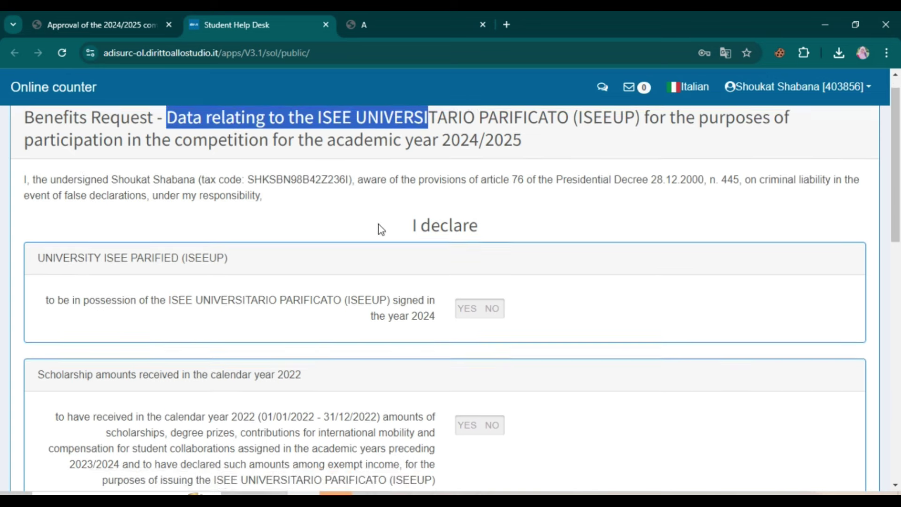
pyautogui.scroll(-2, 378, 224)
pyautogui.moveTo(70, 204); pyautogui.dragTo(238, 201)
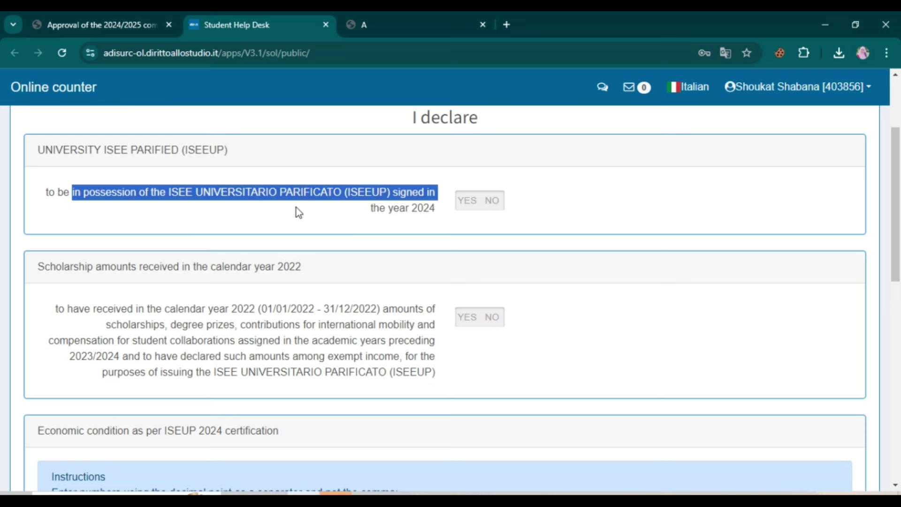
pyautogui.click(464, 207)
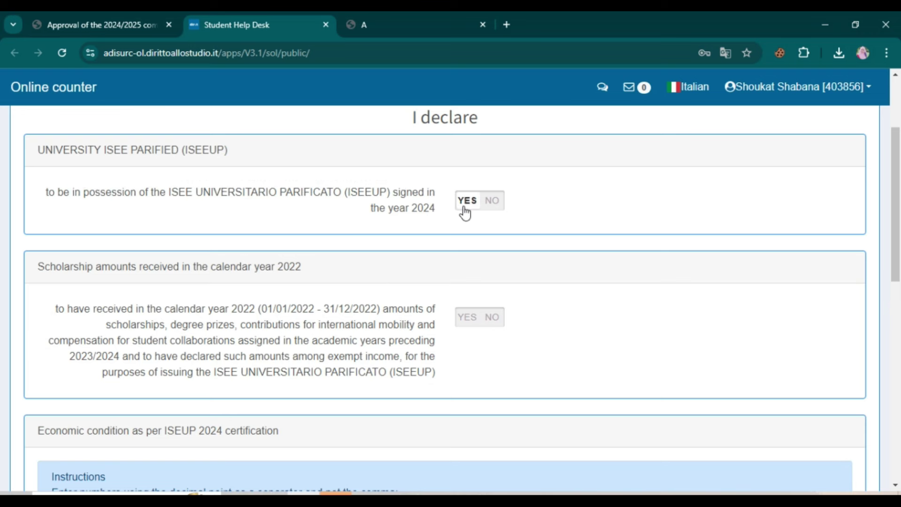
# - Answer NO to scholarship amounts received in 2022 and scroll to the economic indicators
pyautogui.scroll(-1, 458, 214)
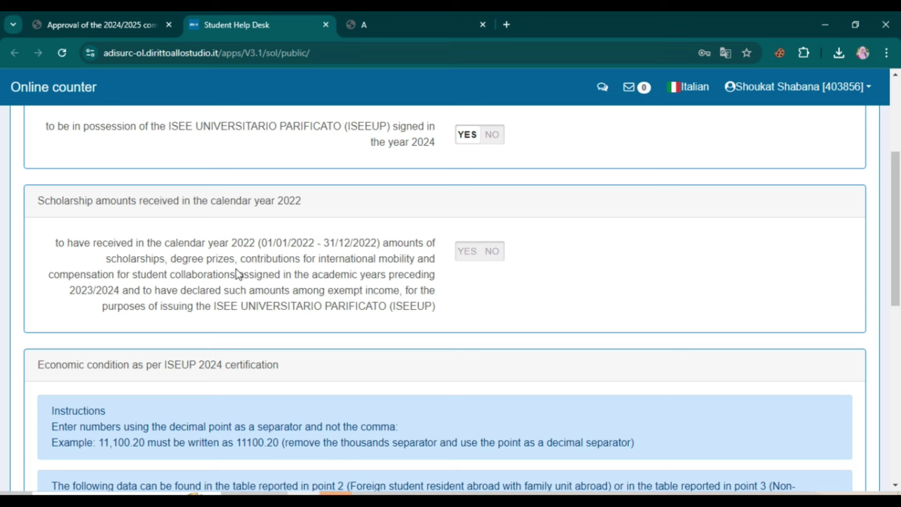
pyautogui.moveTo(143, 201); pyautogui.dragTo(303, 204)
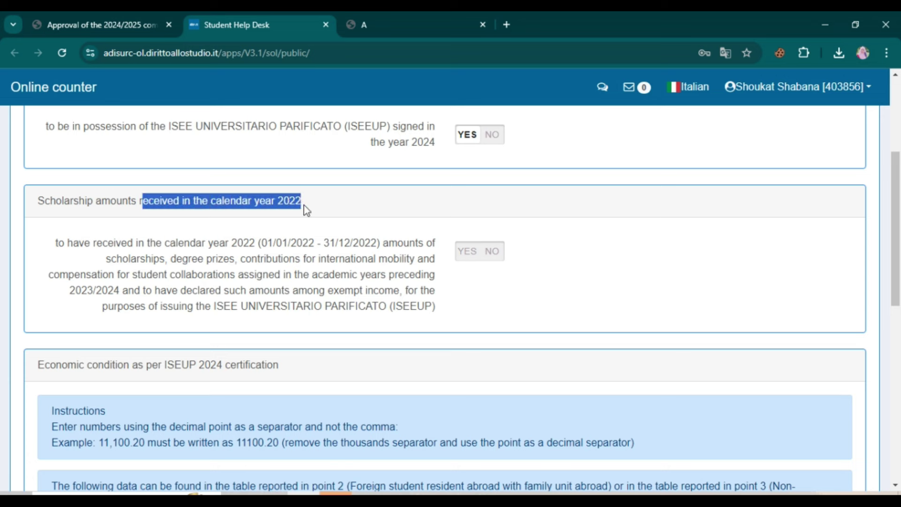
pyautogui.click(492, 256)
pyautogui.scroll(-4, 485, 286)
pyautogui.moveTo(38, 167); pyautogui.dragTo(310, 176)
pyautogui.scroll(-2, 318, 179)
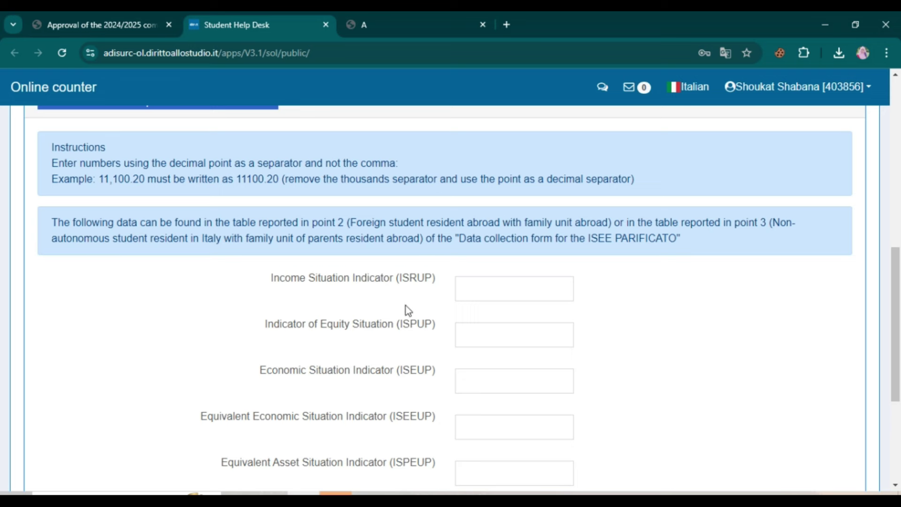
pyautogui.scroll(-4, 409, 309)
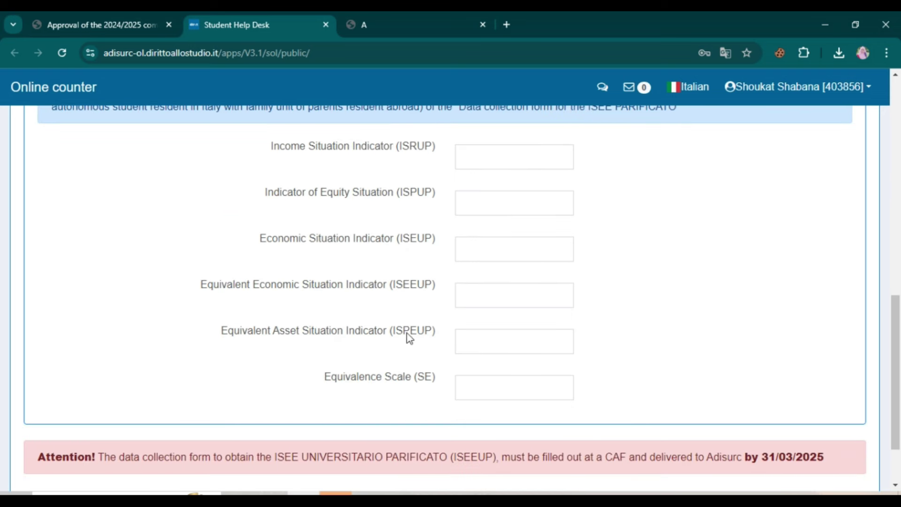
# - Enter 0 in ISRUP so all six indicators read 0.00, then save and continue
pyautogui.click(552, 163)
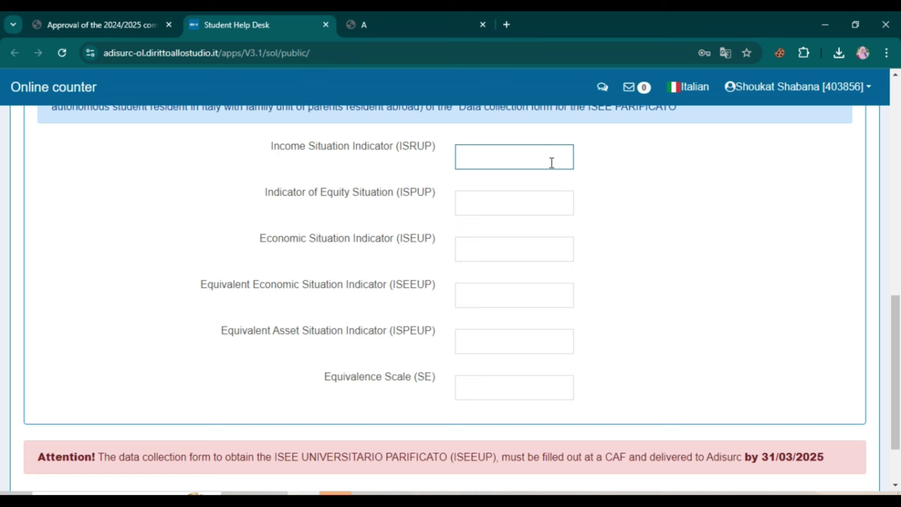
pyautogui.write('0')
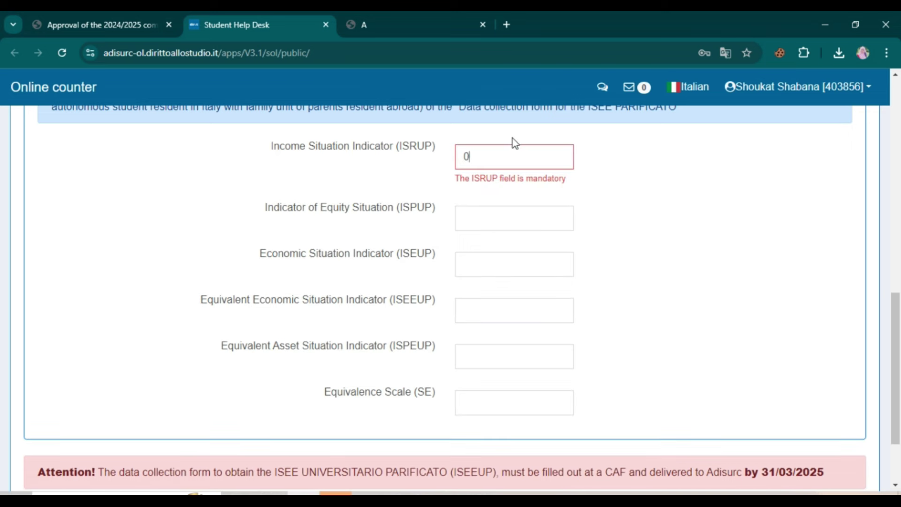
pyautogui.scroll(-2, 104, 399)
pyautogui.moveTo(511, 374); pyautogui.dragTo(104, 378)
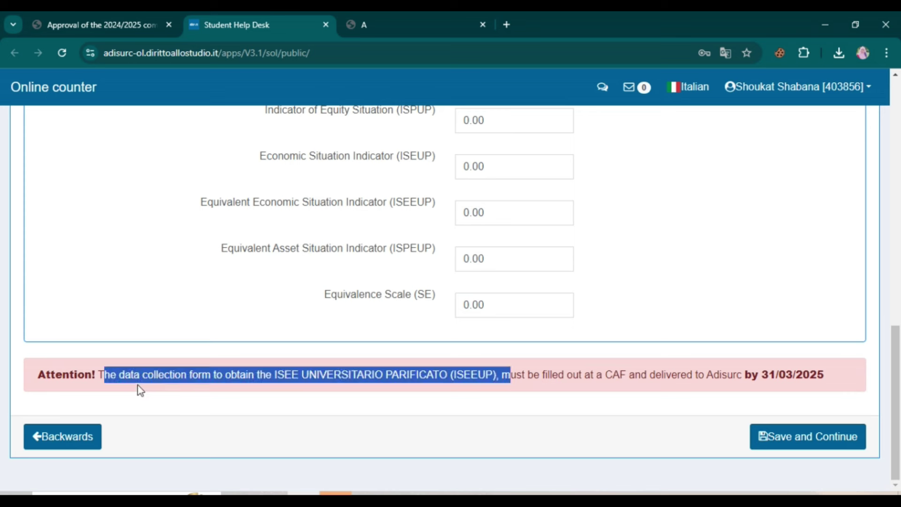
pyautogui.click(330, 379)
pyautogui.moveTo(501, 375); pyautogui.dragTo(716, 388)
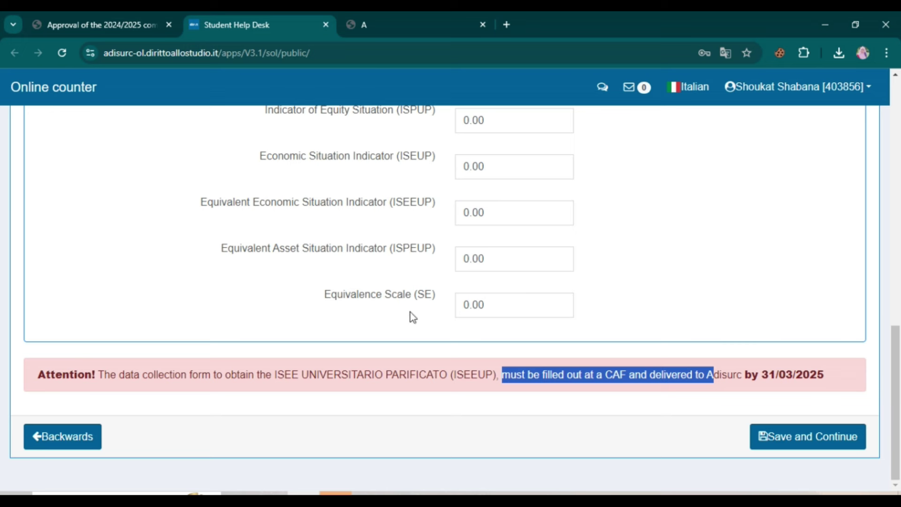
pyautogui.click(782, 451)
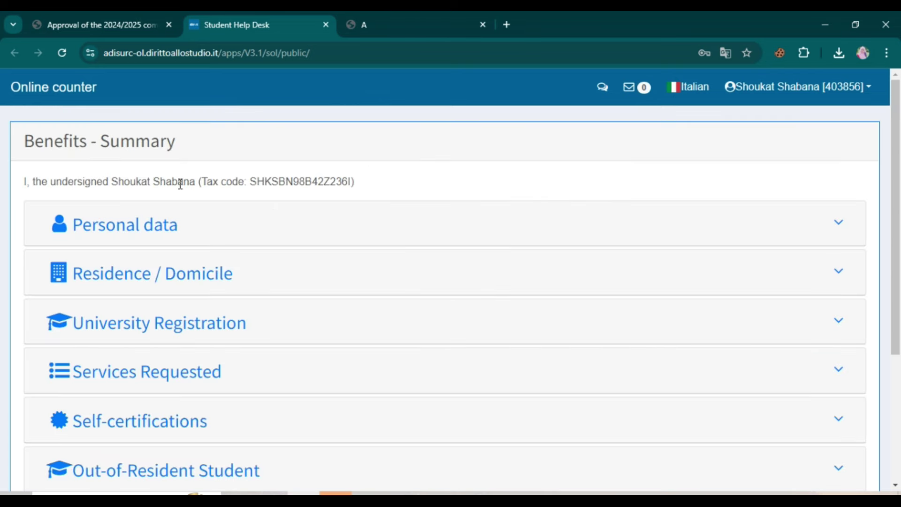
# - Expand the Iseeup section of the Benefits Summary to check it, then save and continue
pyautogui.scroll(-3, 181, 181)
pyautogui.scroll(3, 115, 178)
pyautogui.scroll(-4, 100, 305)
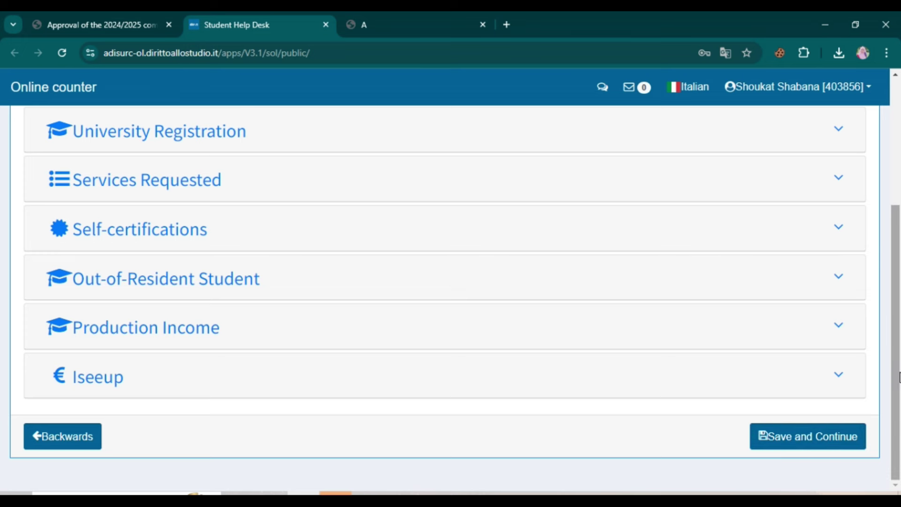
pyautogui.click(840, 378)
pyautogui.scroll(-5, 833, 373)
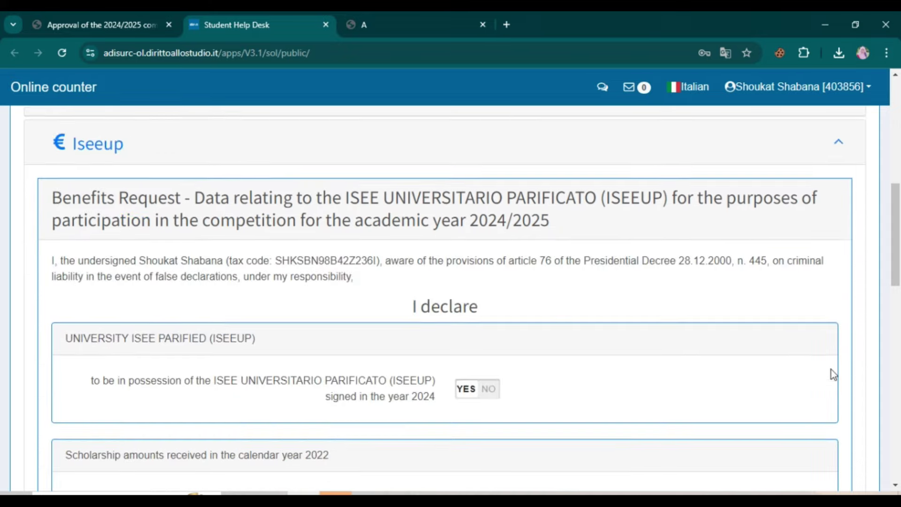
pyautogui.scroll(-10, 830, 367)
pyautogui.click(807, 444)
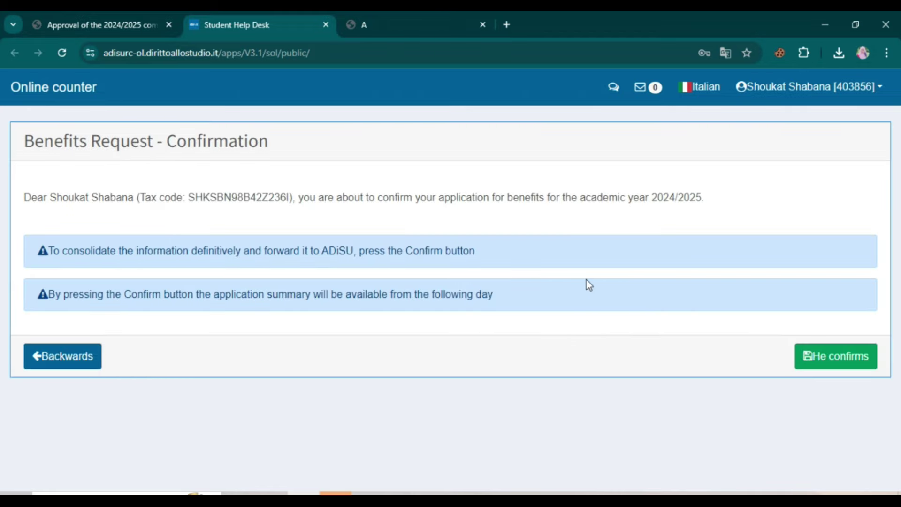
# - Read the confirmation page notices, including when the application summary becomes available
pyautogui.moveTo(324, 197); pyautogui.dragTo(702, 200)
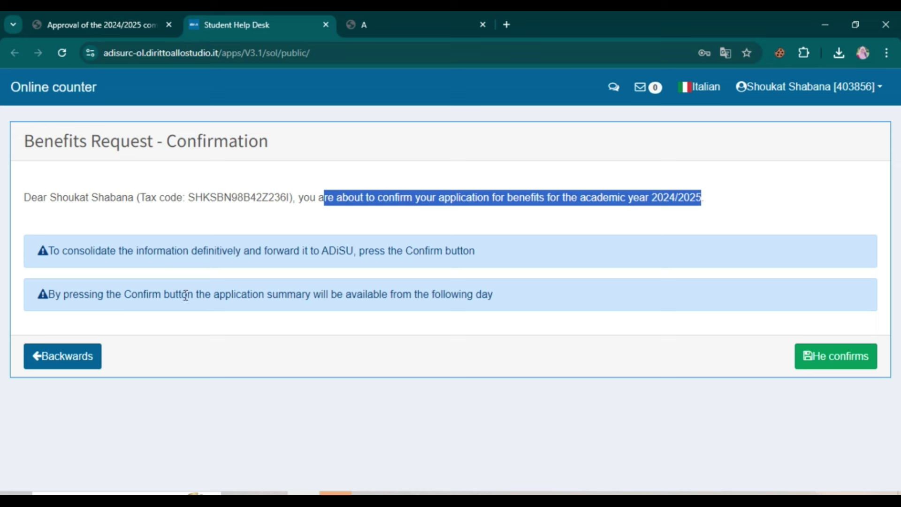
pyautogui.moveTo(251, 296); pyautogui.dragTo(469, 306)
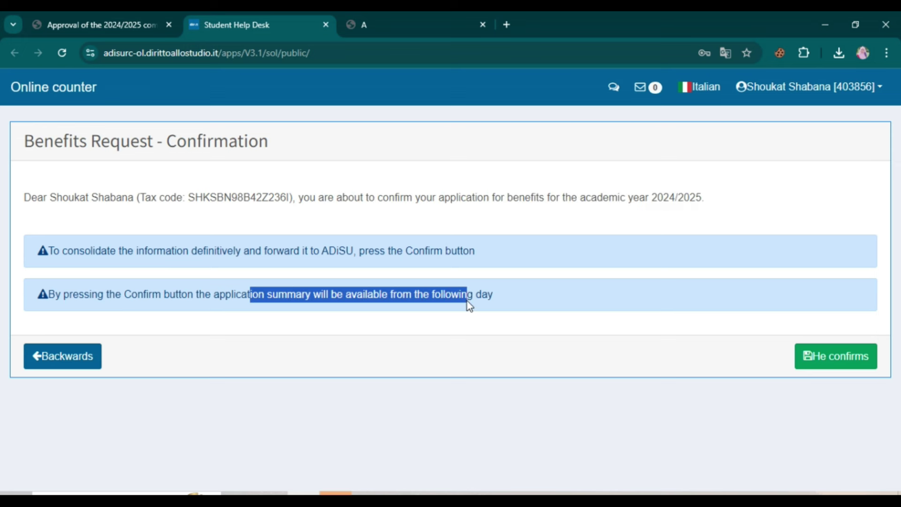
pyautogui.click(497, 299)
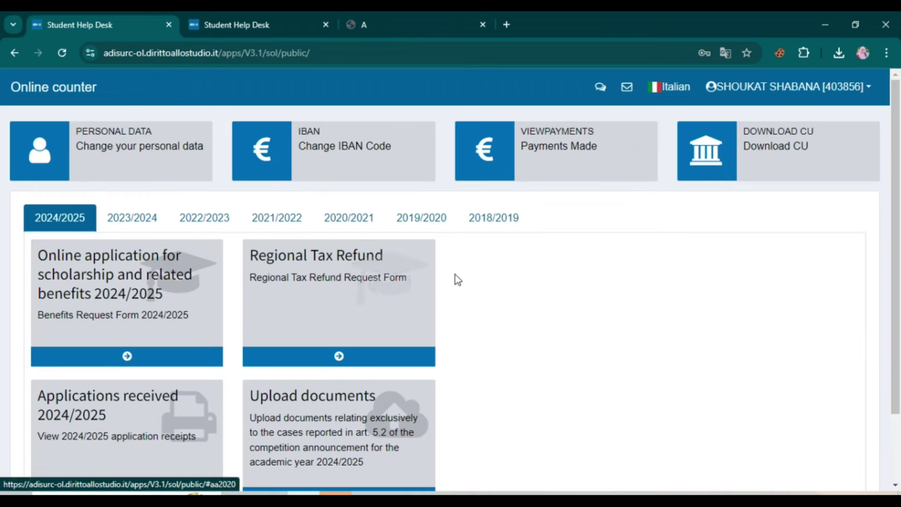
# - Check the received 2024/2025 applications and return to the home dashboard
pyautogui.scroll(-1, 506, 313)
pyautogui.scroll(-1, 506, 311)
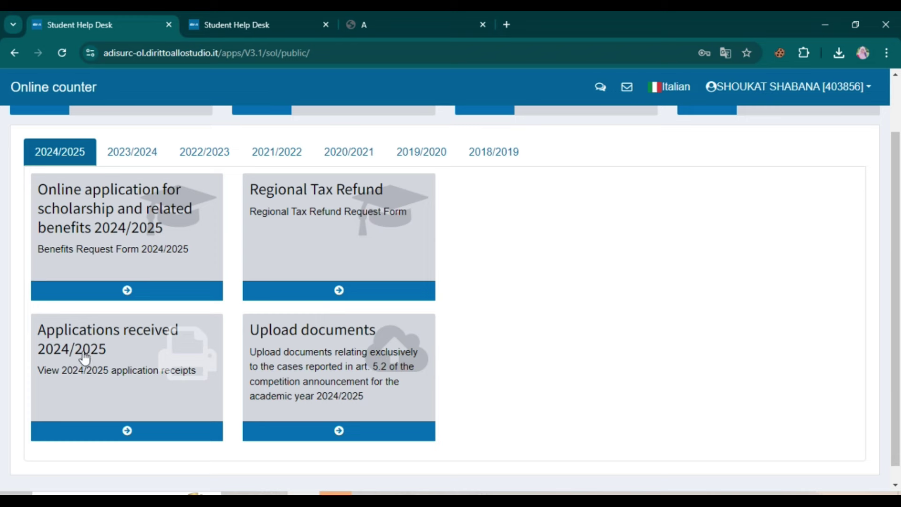
pyautogui.click(148, 431)
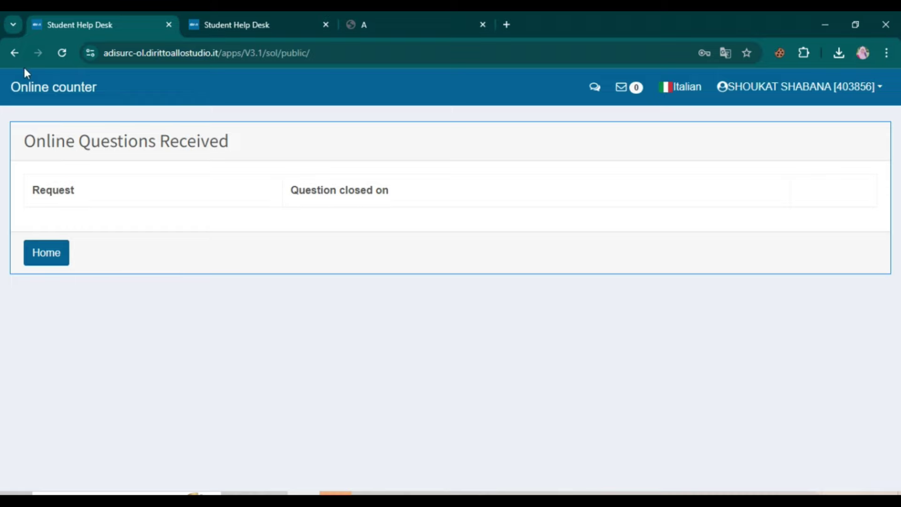
pyautogui.click(16, 54)
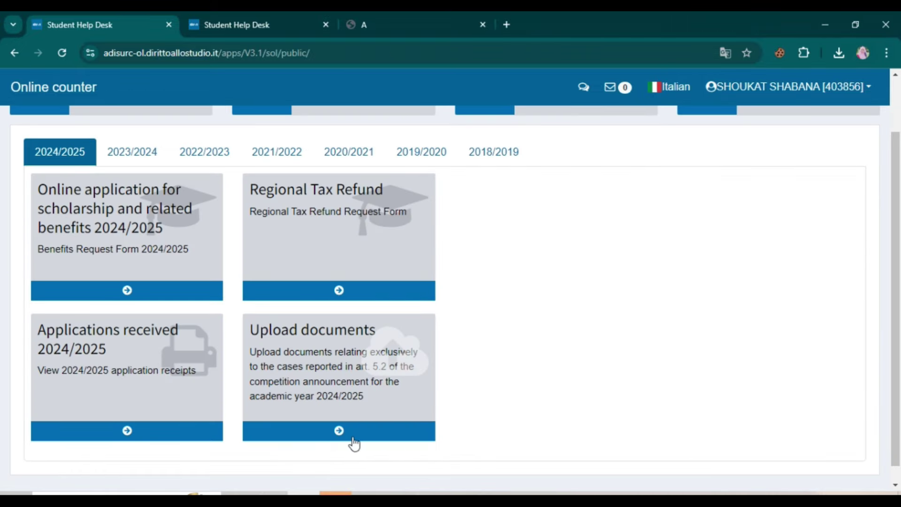
# - Try the Upload documents section, dismiss its access error, and scroll back to the top
pyautogui.click(352, 437)
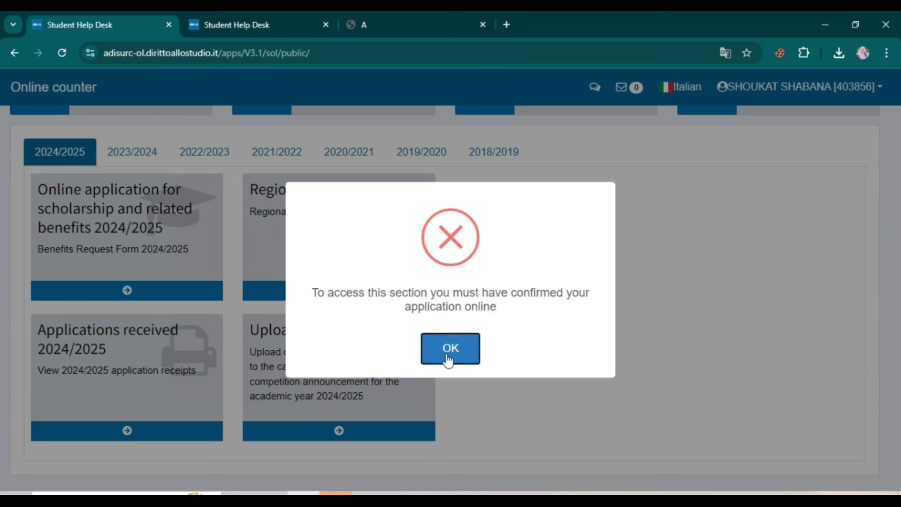
pyautogui.click(448, 358)
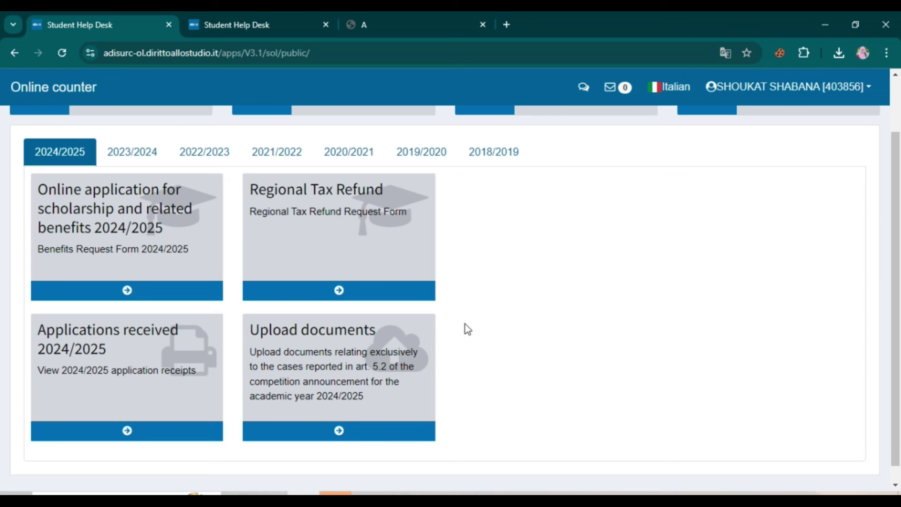
pyautogui.scroll(2, 467, 329)
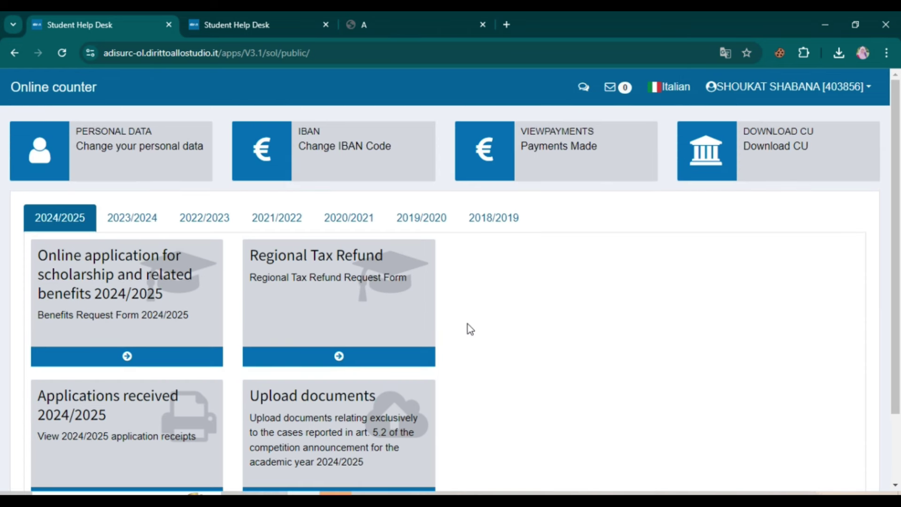